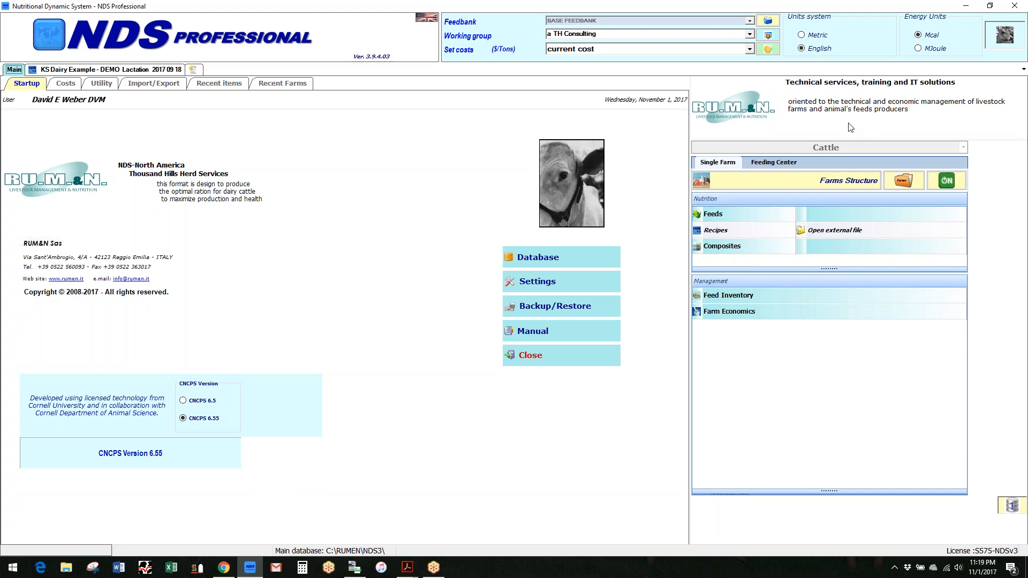
- Open the KS Dairy Example lactation recipe and review its nutrient levels and the ME and MP diet evaluation
click(124, 73)
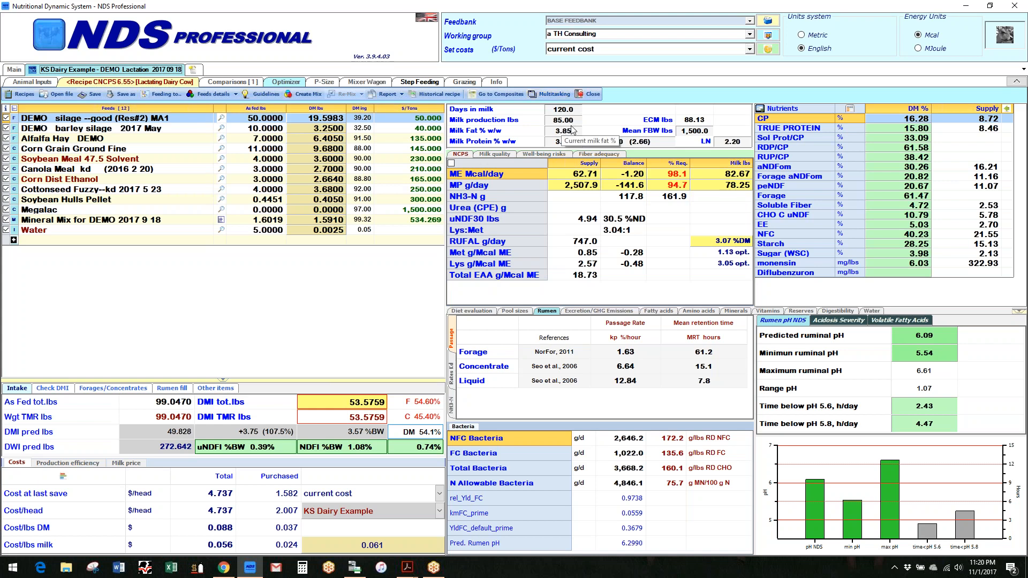
mouse_move(628, 117)
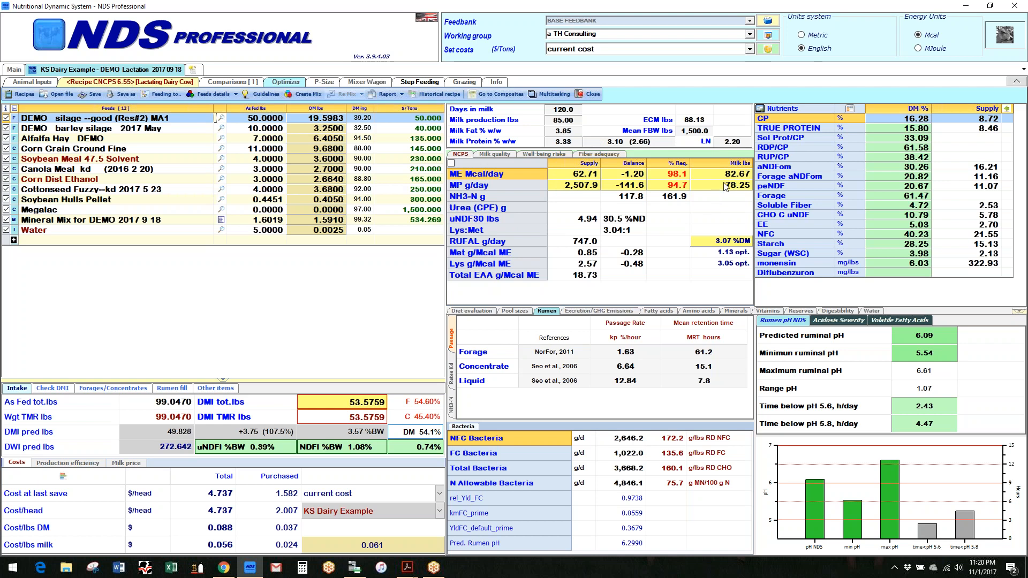
click(774, 178)
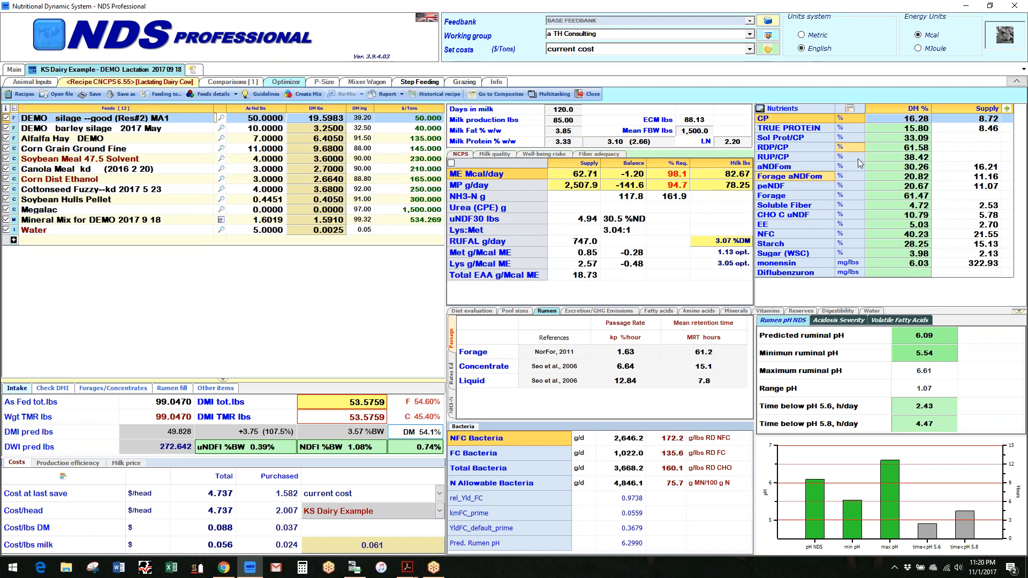
click(989, 114)
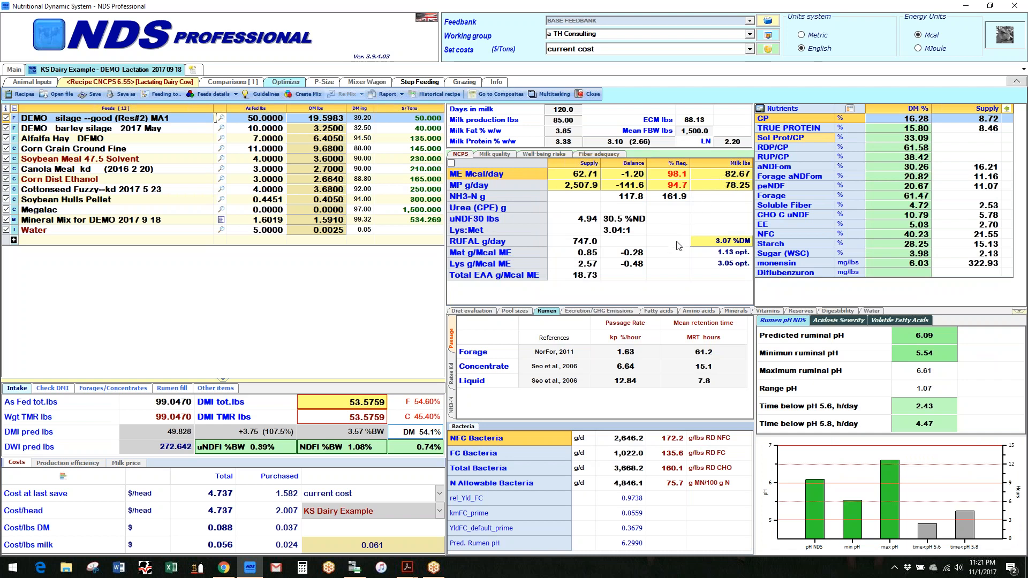
click(475, 312)
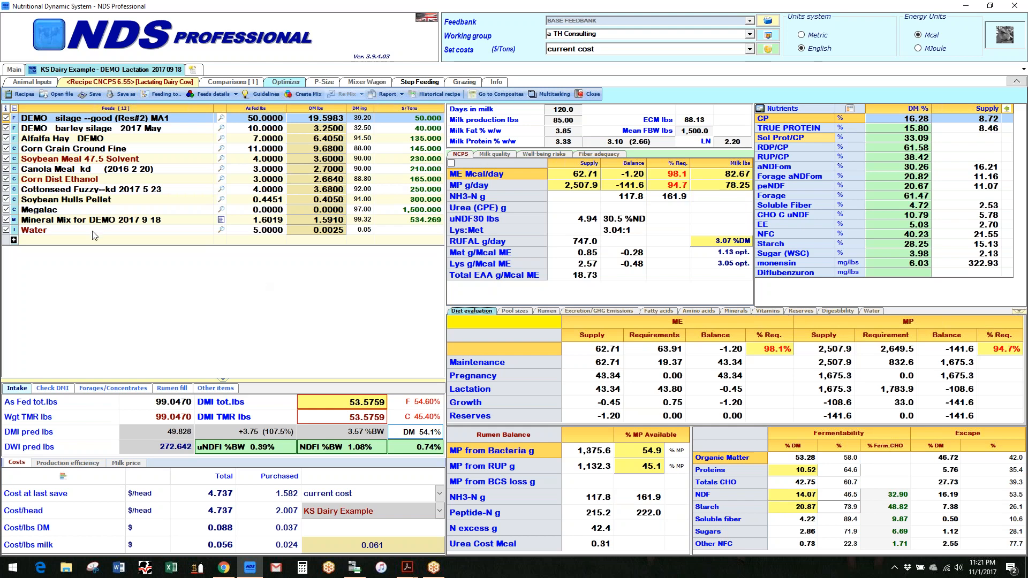
- Replace Soybean Hulls Pellet in the recipe with the concentrate Soybean Hulls KD 2017 5 14, searching the feed list for "soyb"
mouse_move(14, 200)
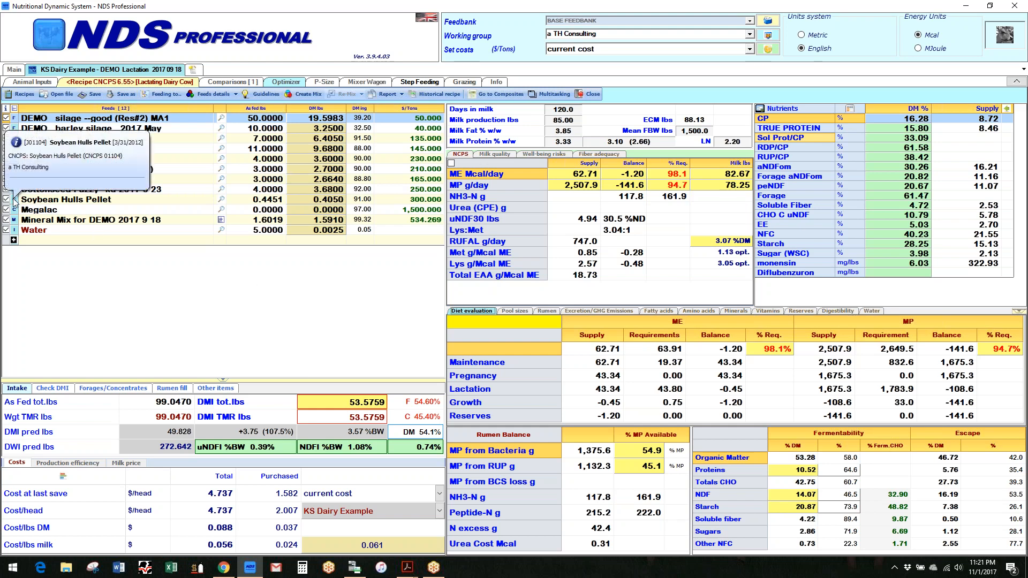
click(13, 200)
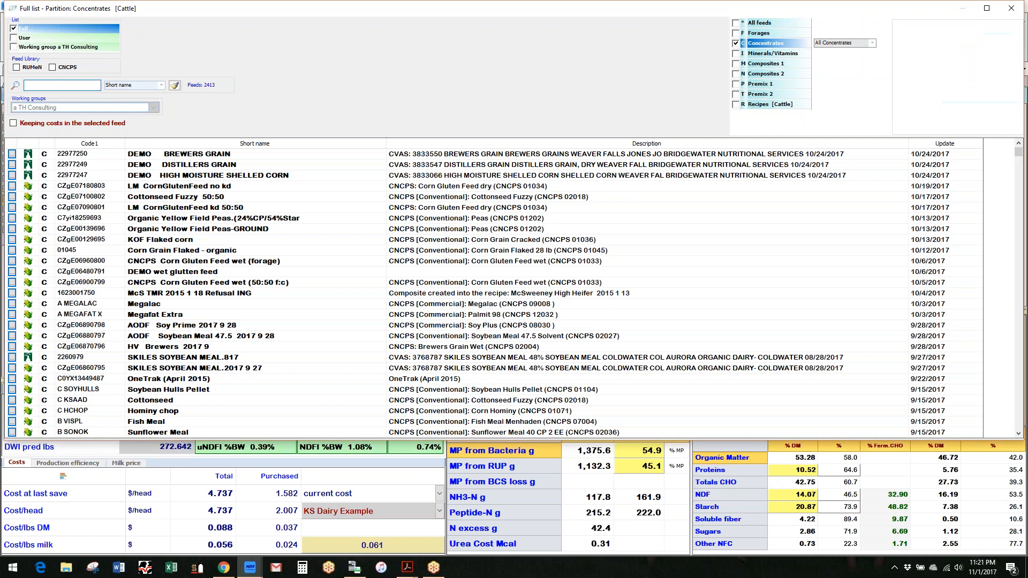
text(soy)
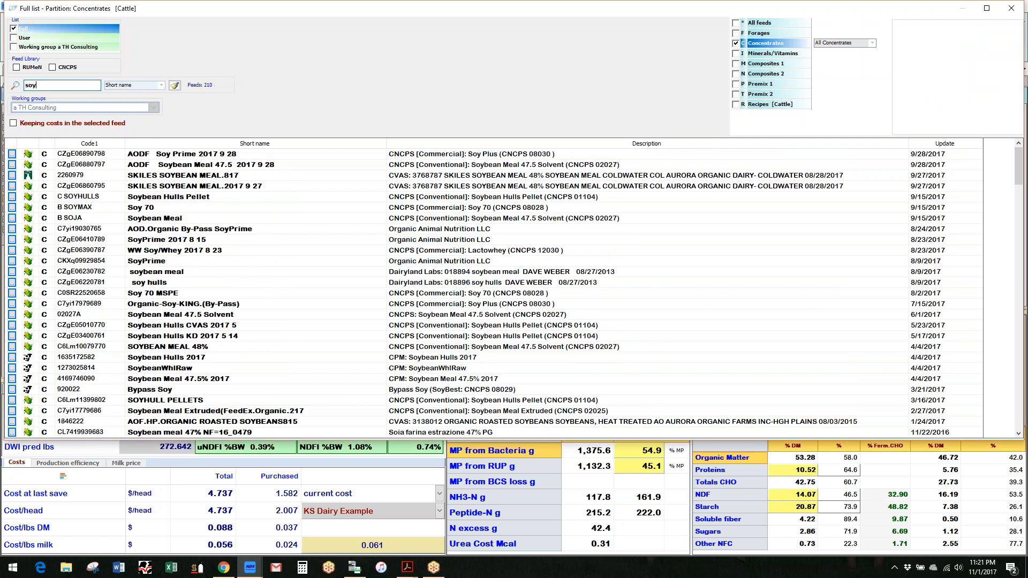
text(b)
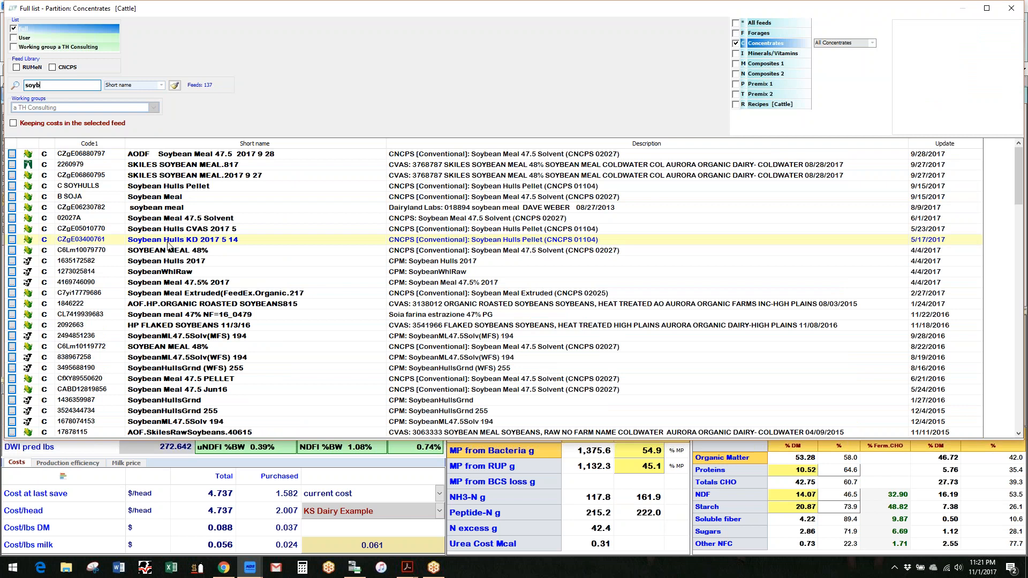
click(11, 240)
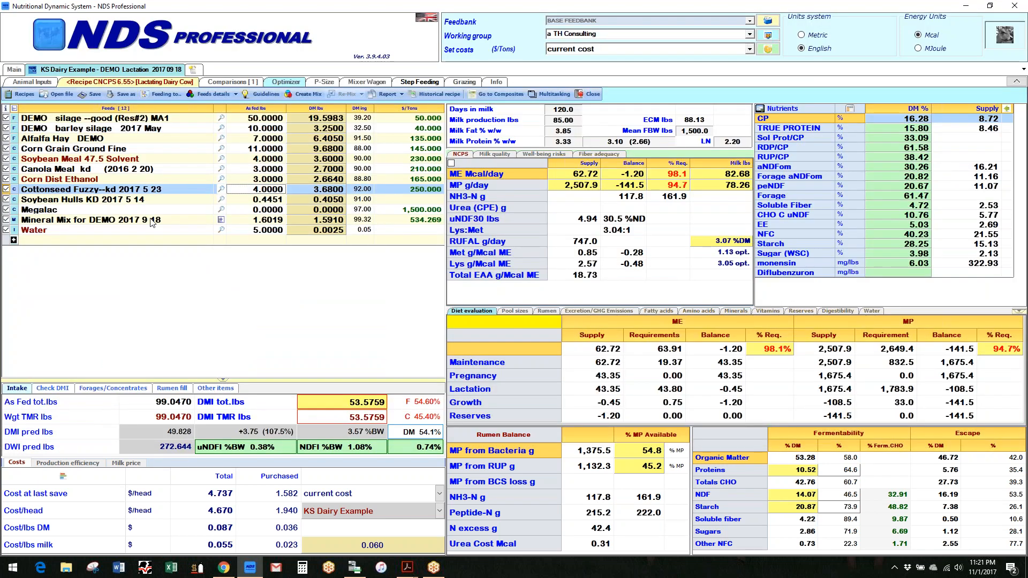
- Set the cost of Soybean Hulls KD 2017 5 14 to 120 $/ton and save the recipe
click(432, 202)
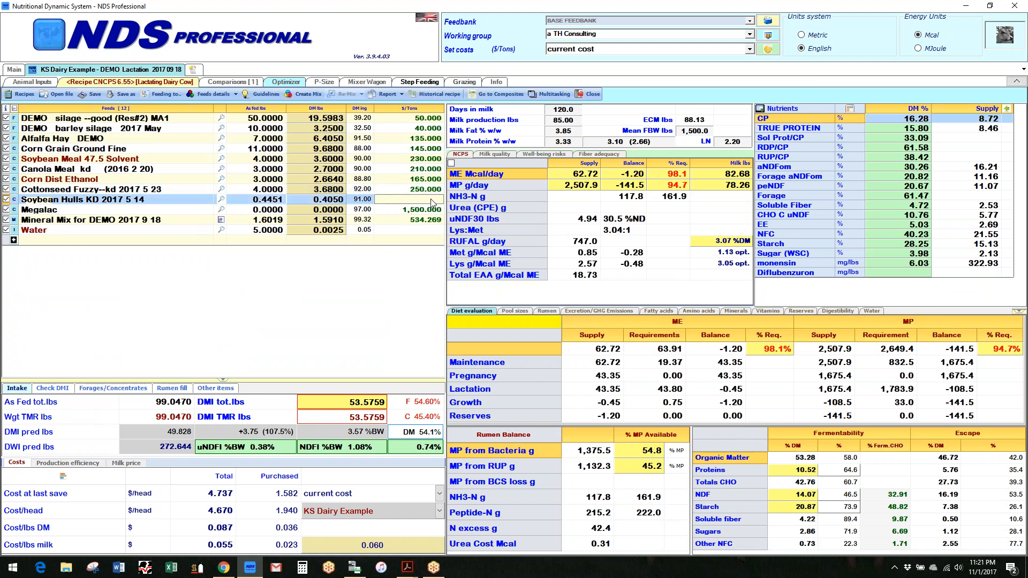
text(120)
key(Return)
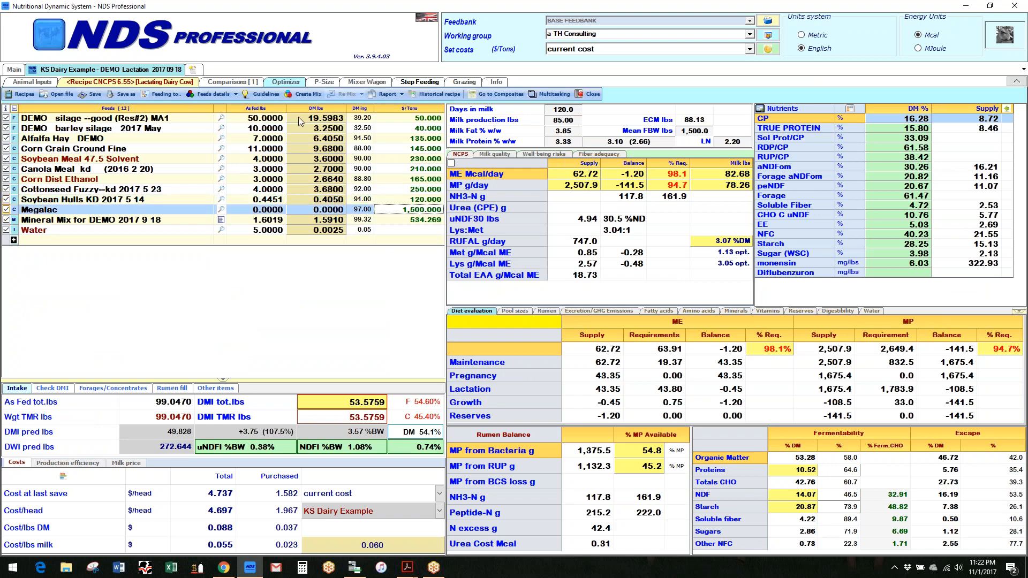
click(94, 94)
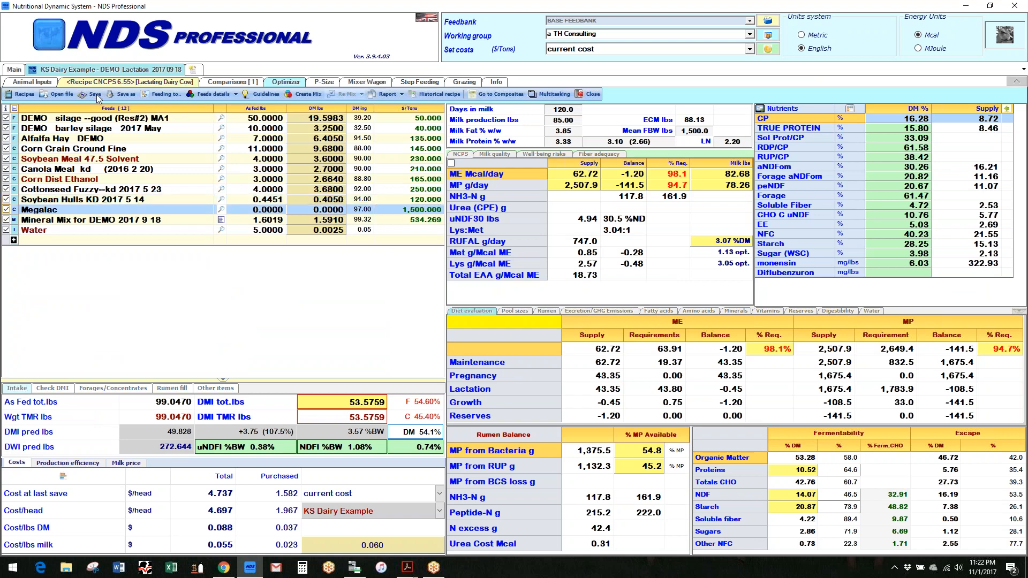
click(544, 336)
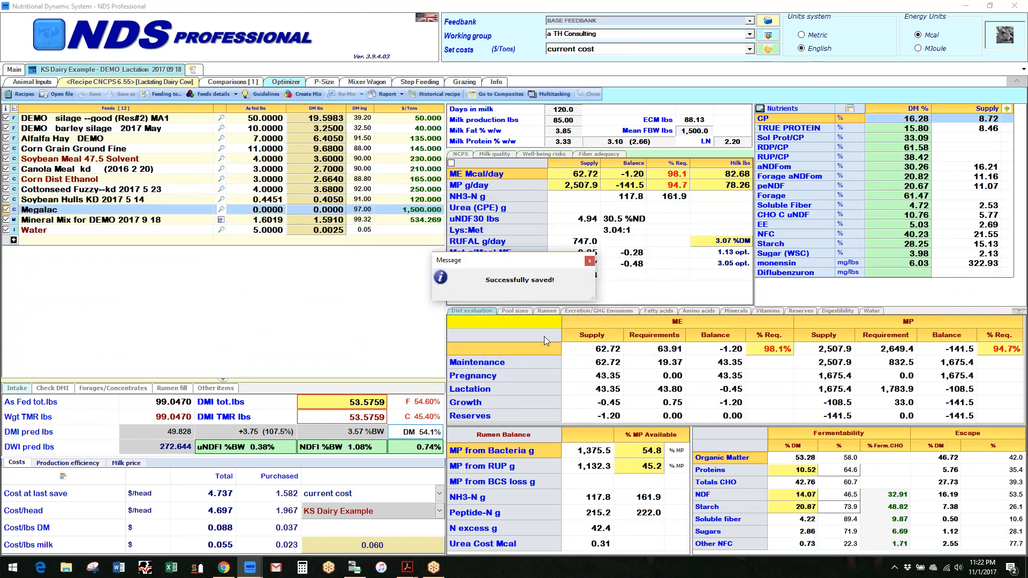
- Enlarge the CNCPS summary evaluations to examine the ration's ME and MP supply, balance and allowable milk
double_click(719, 193)
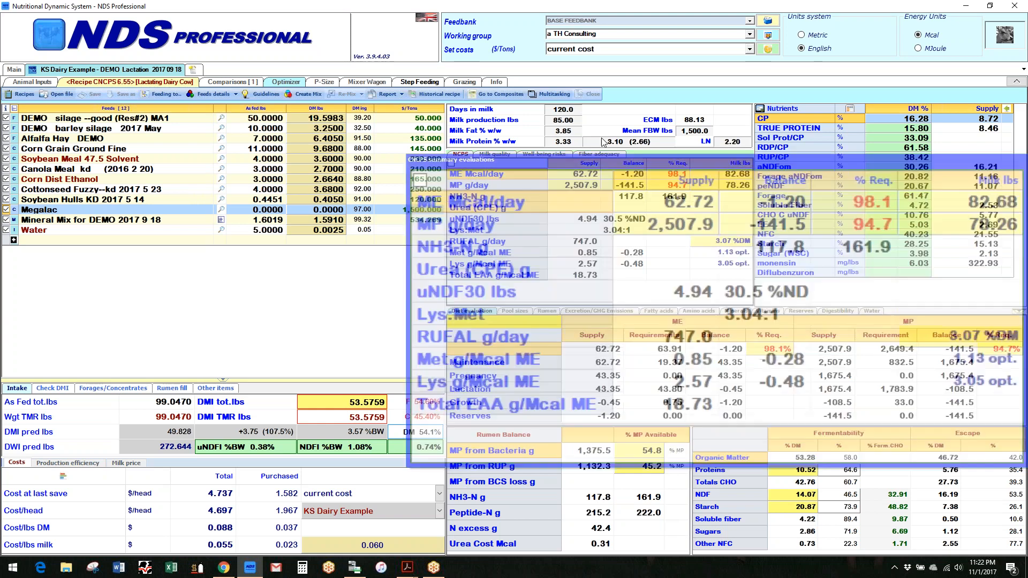
click(307, 258)
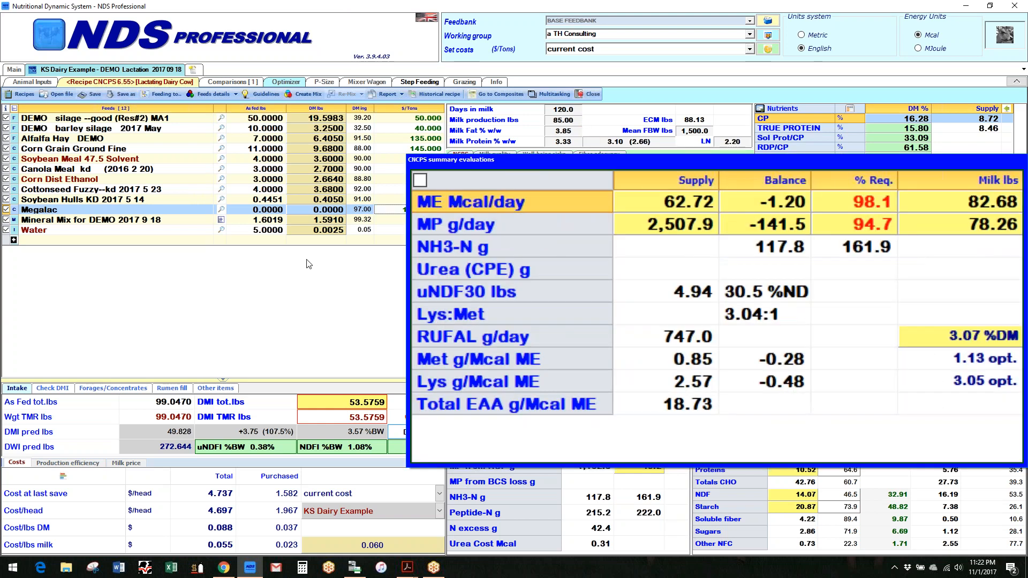
- Bring up the recipe's optimization options in the Optimizer
click(288, 83)
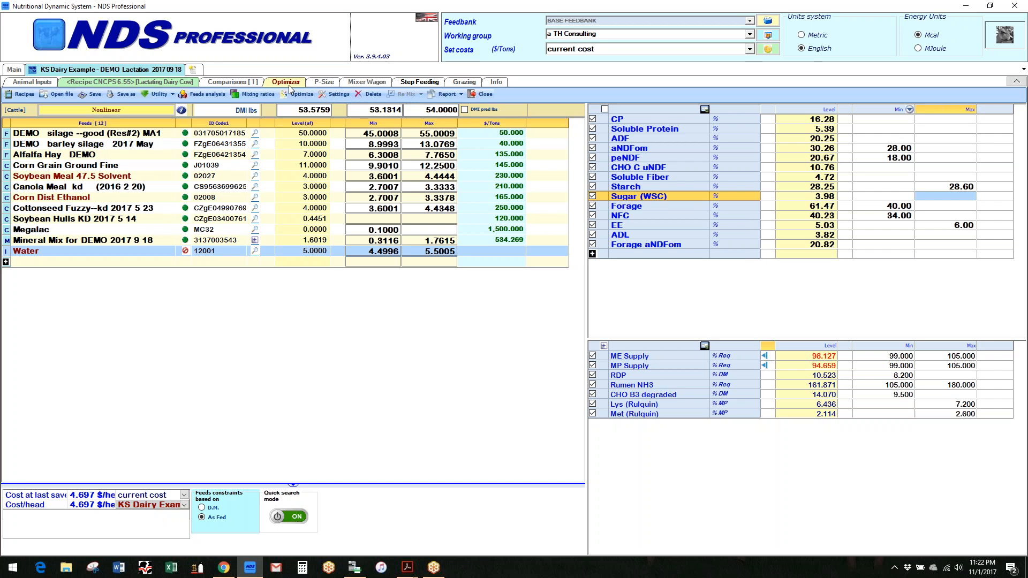
click(336, 93)
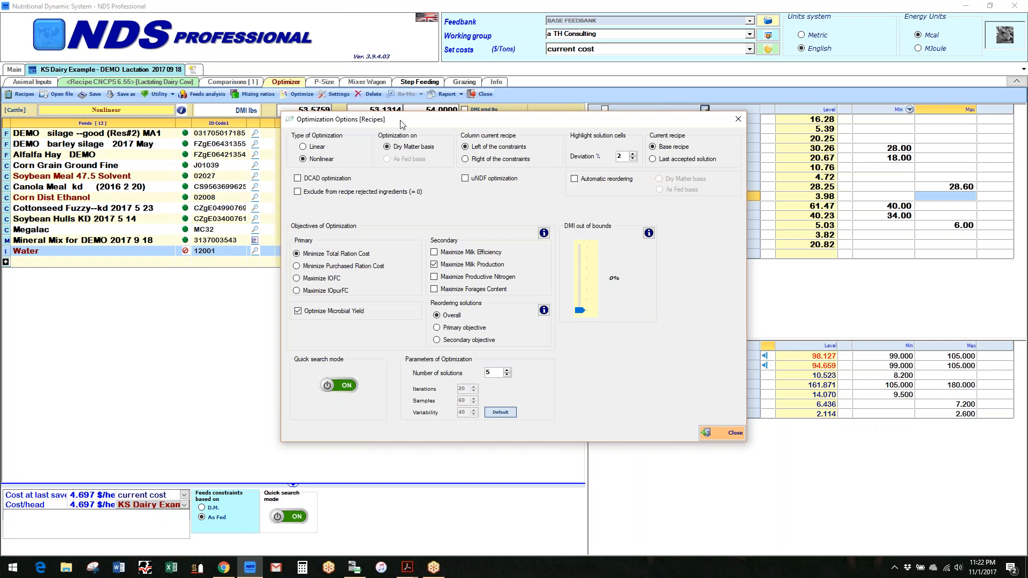
drag(401, 124, 418, 151)
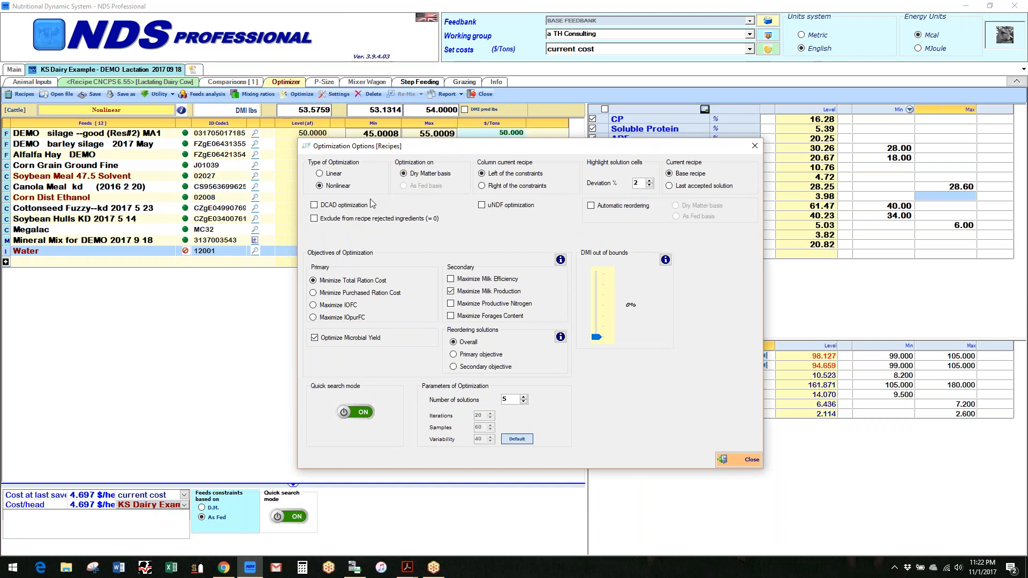
- Try the Linear optimization type and return to Nonlinear, keeping the current constraints both times
click(321, 177)
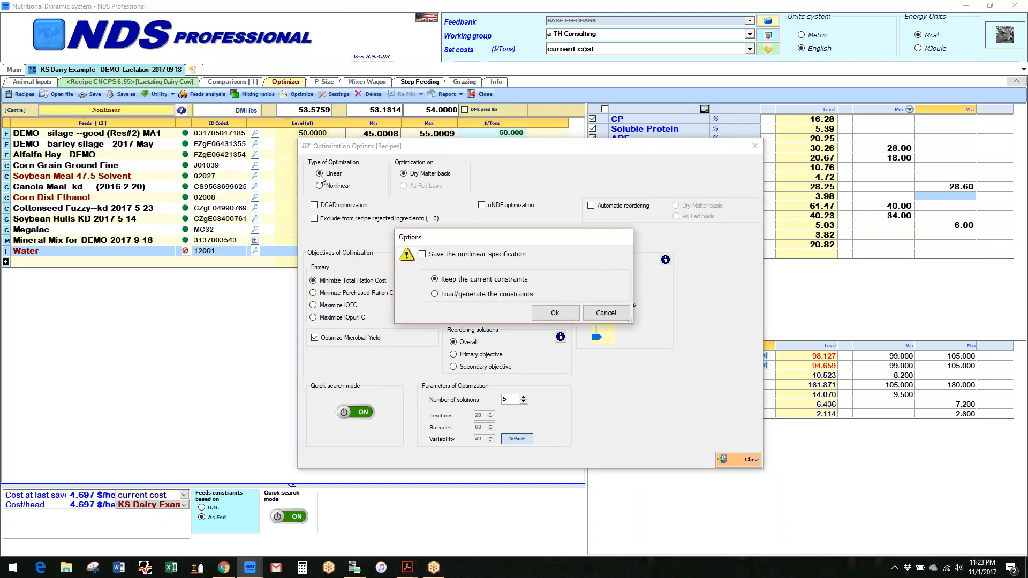
click(555, 314)
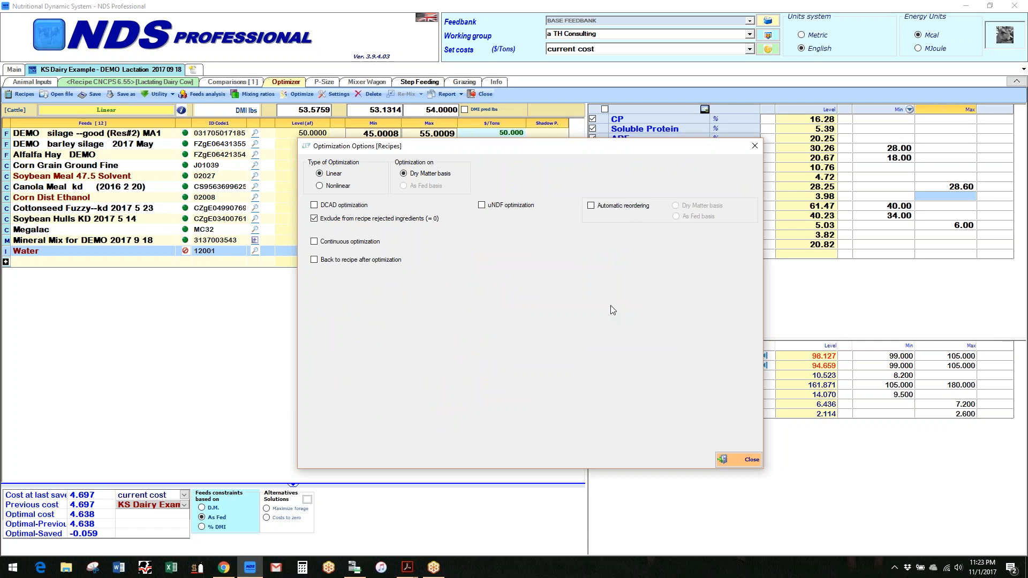
click(320, 186)
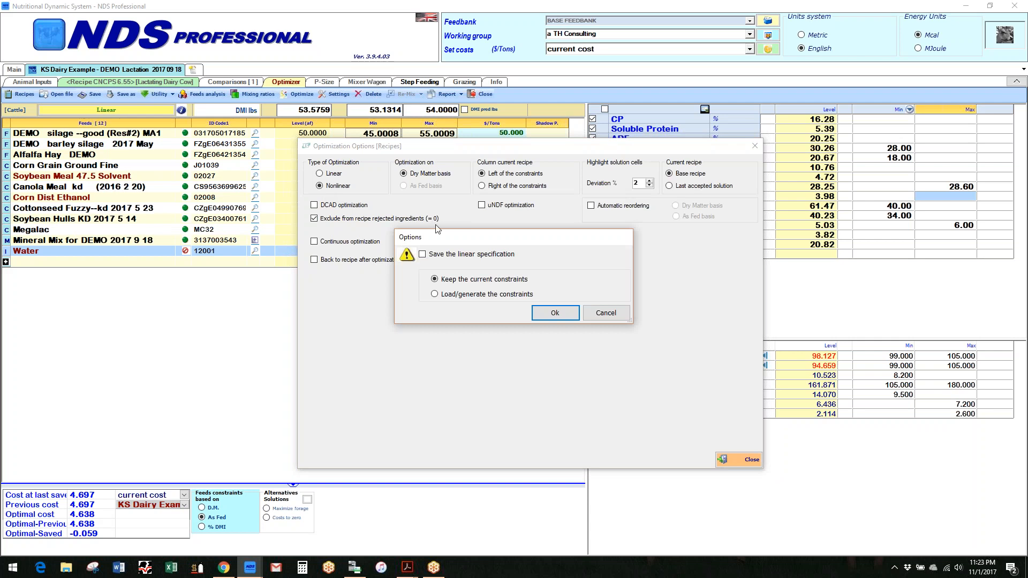
click(555, 313)
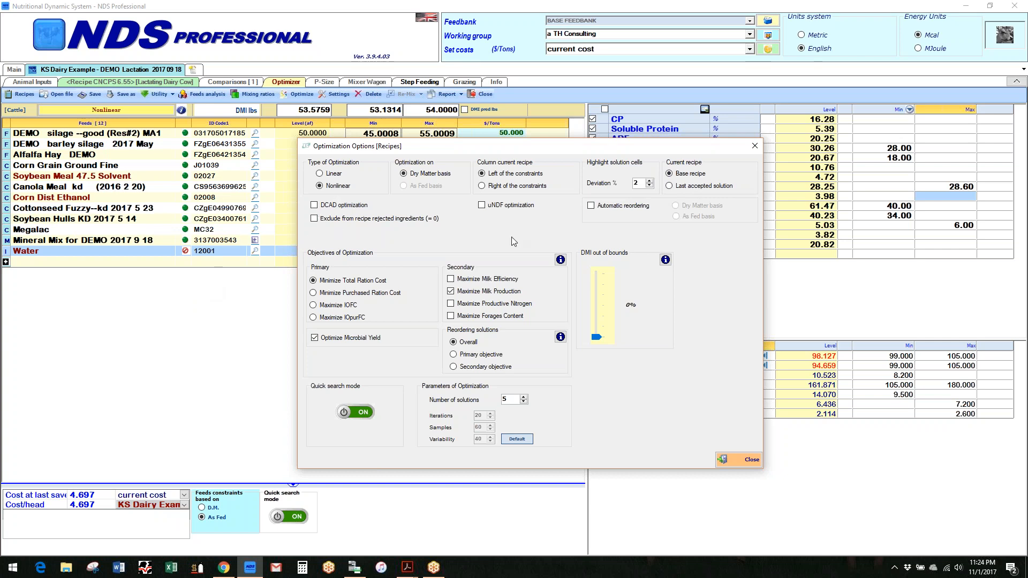
- Enable and disable DCAD optimization and uNDF optimization in turn to show the constraint rows each one adds
click(314, 206)
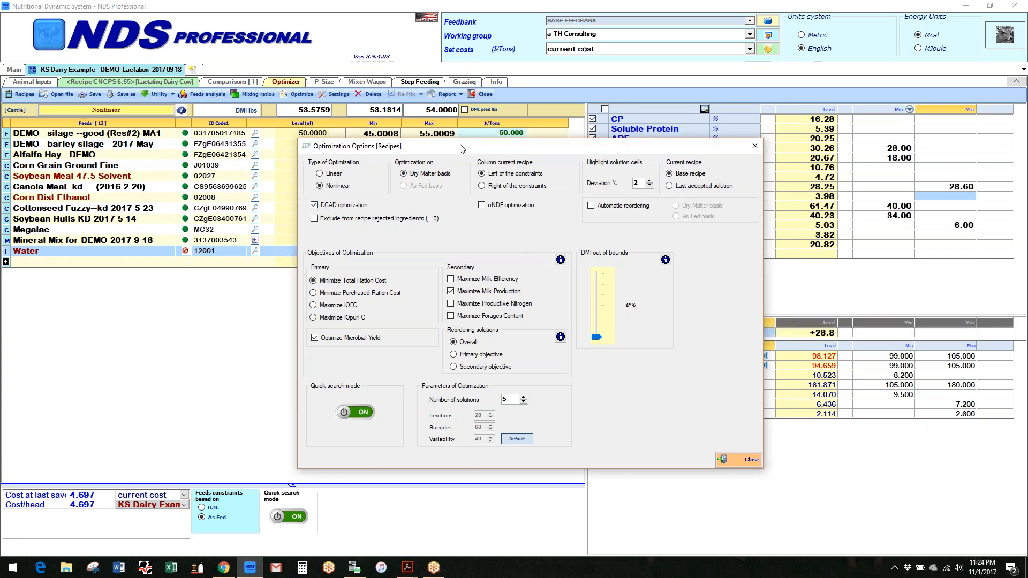
drag(458, 149, 272, 148)
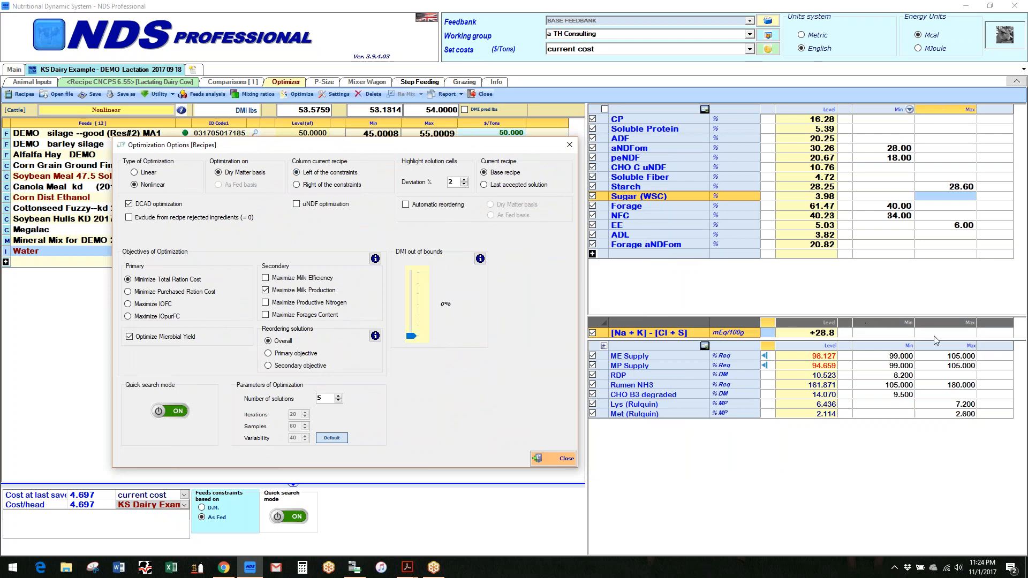
click(129, 204)
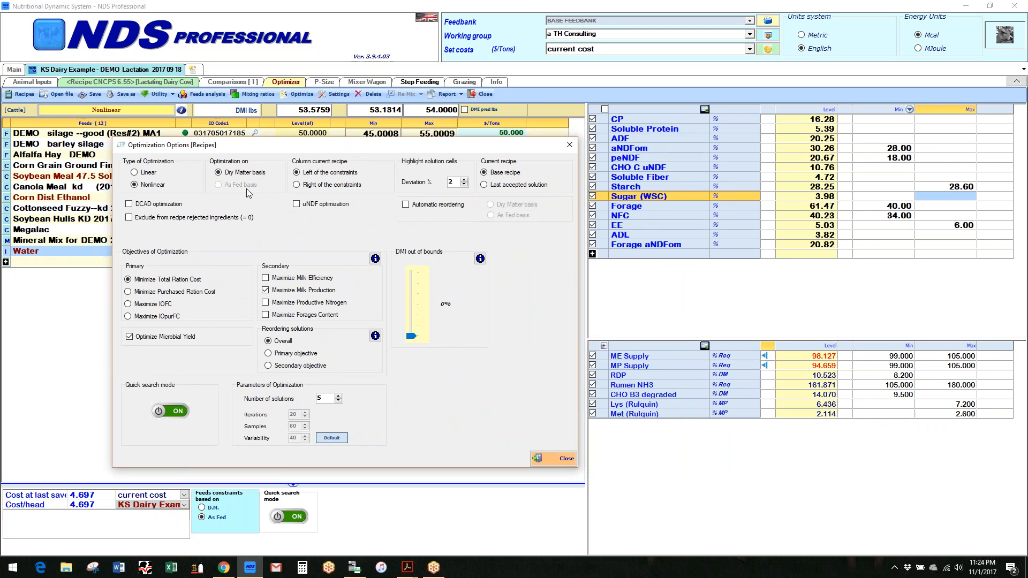
click(297, 205)
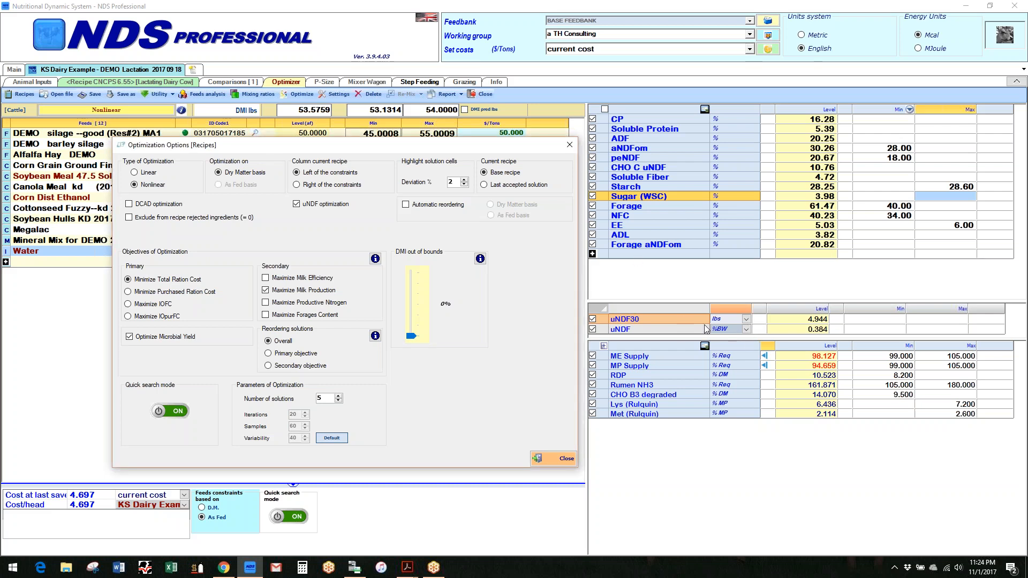
click(296, 205)
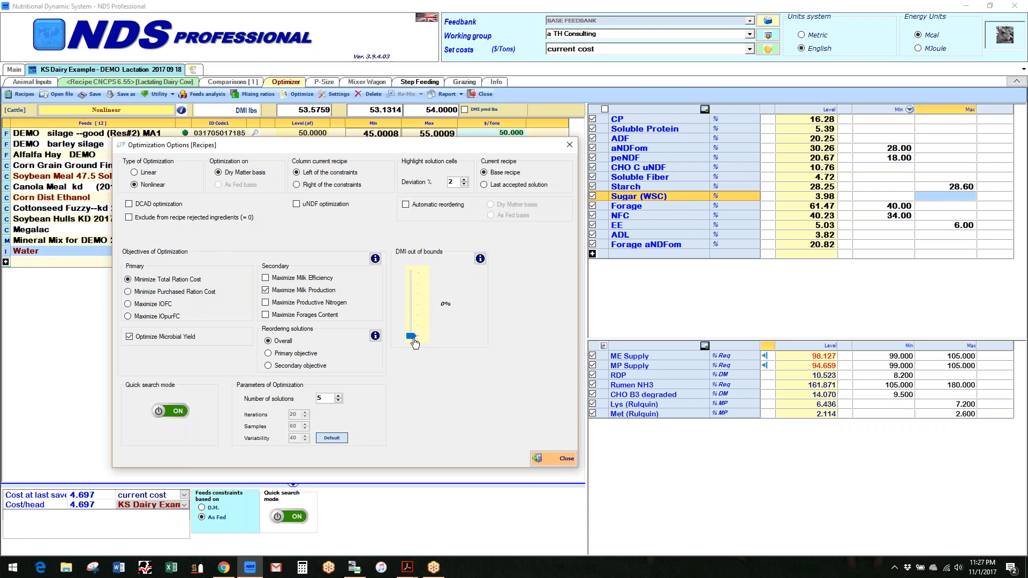
- Examine the DMI out of bounds setting and the optimization objectives, and close the optimization options
mouse_move(414, 339)
mouse_down()
mouse_move(414, 318)
mouse_move(414, 345)
mouse_up()
mouse_move(480, 260)
mouse_move(374, 262)
click(562, 461)
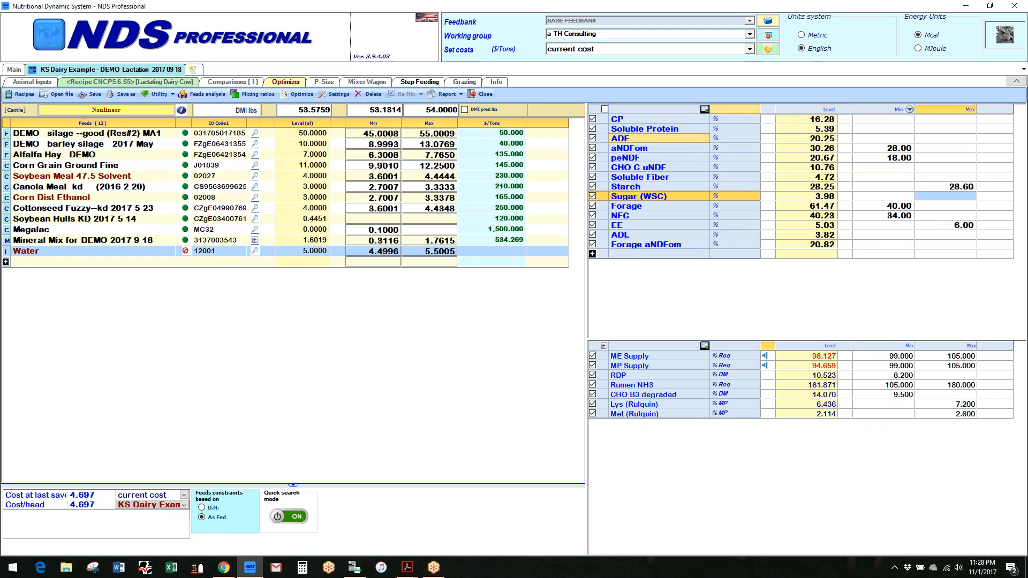
- Set the CP minimum to 14% in the Lactating Dairy Cow/High nutrient specifications
click(705, 110)
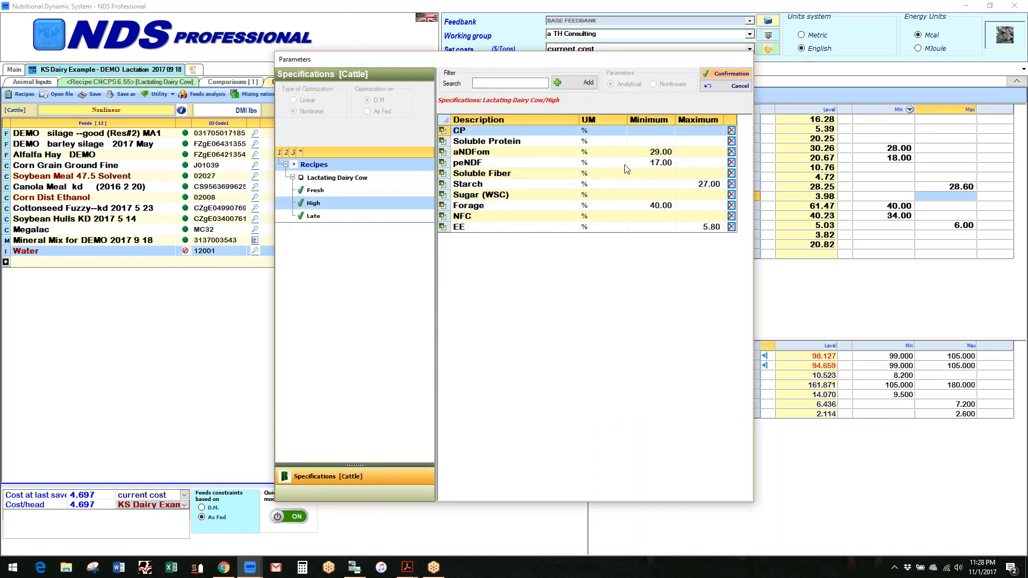
click(654, 133)
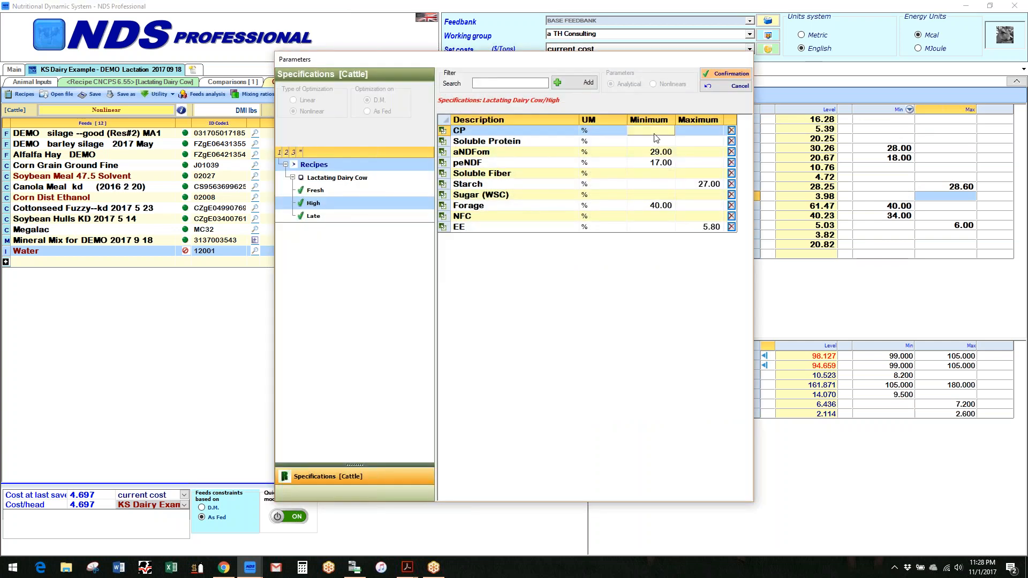
text(14)
key(Return)
- Set the Starch maximum to 28.5% in the Lactating Dairy Cow/High specifications
key(Down)
key(Down)
key(Down)
key(Down)
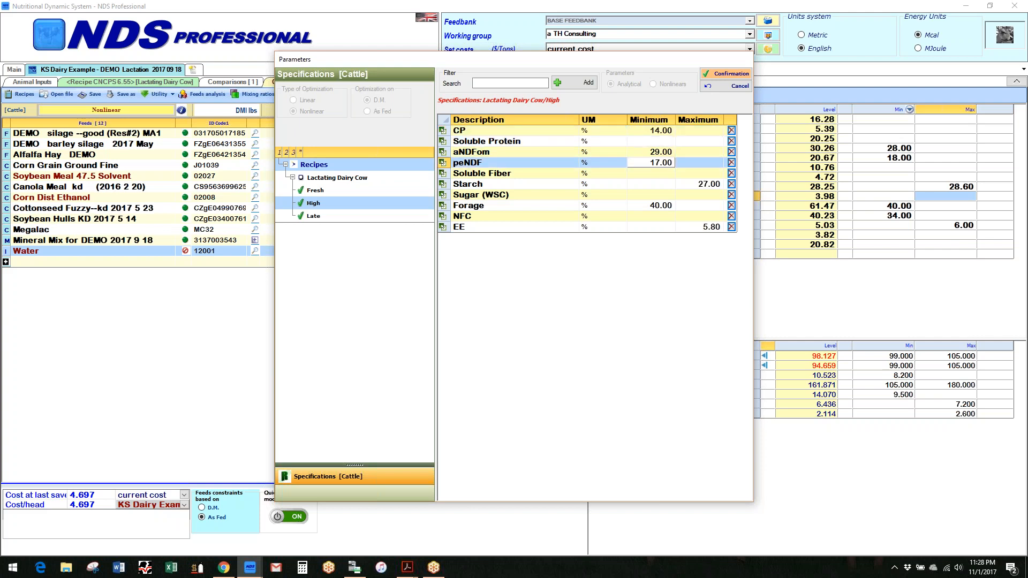
key(Down)
key(Up)
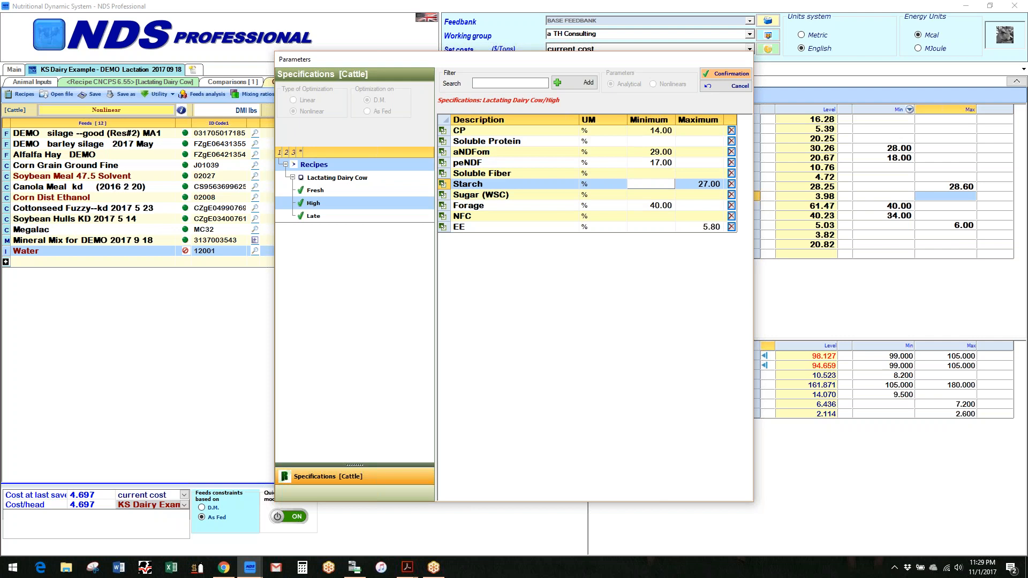
click(717, 187)
key(BackSpace)
text(28.5)
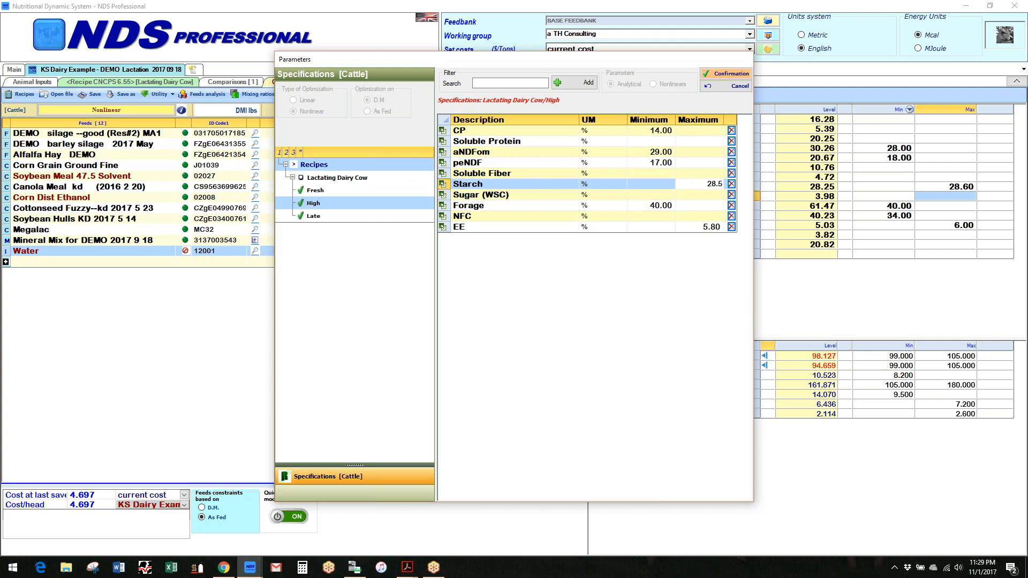
key(Return)
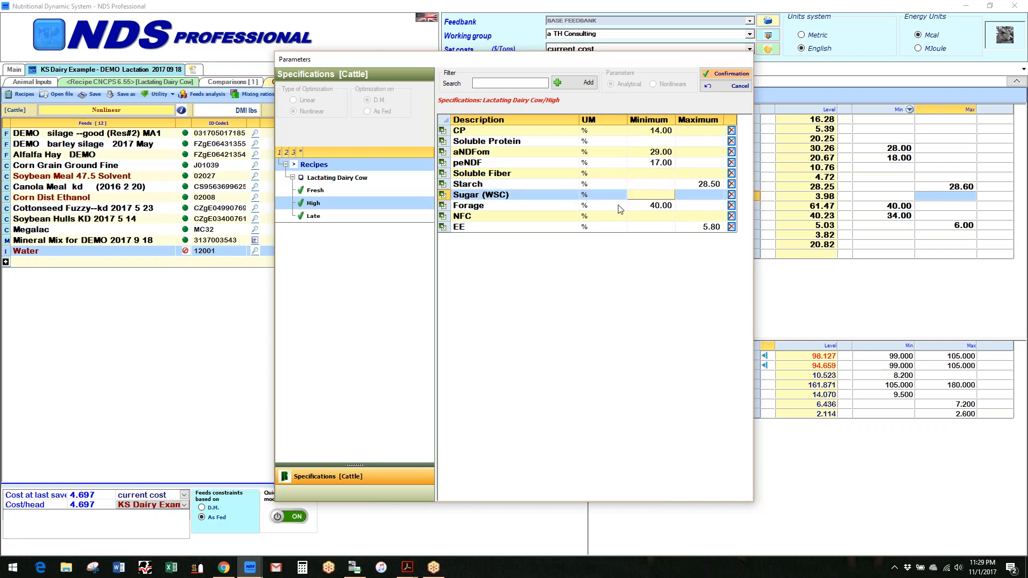
- Browse the nutrients available for the High specifications by group and mark Total CHO from the CHO group
click(568, 87)
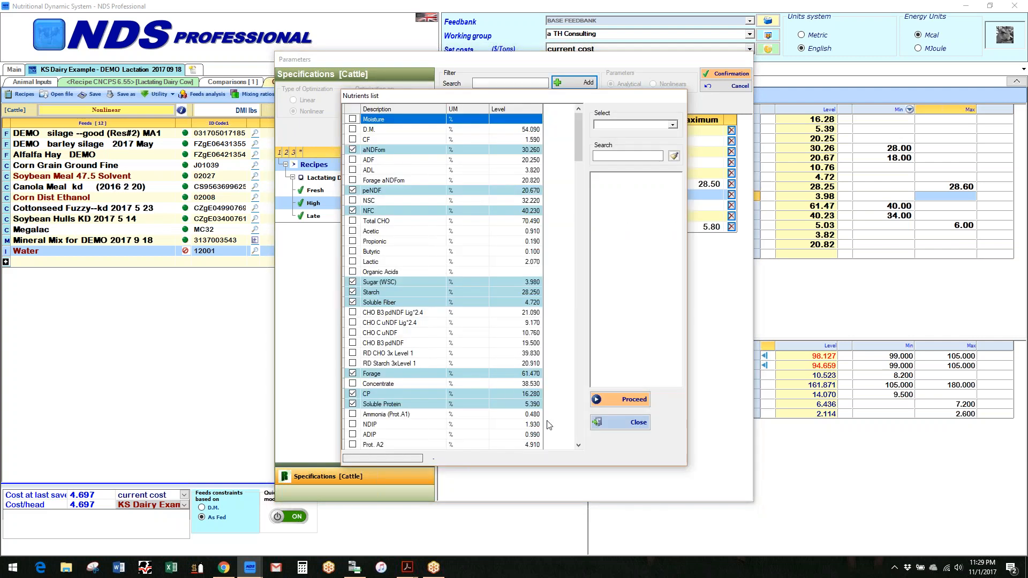
click(578, 446)
click(578, 446)
click(578, 446)
click(579, 446)
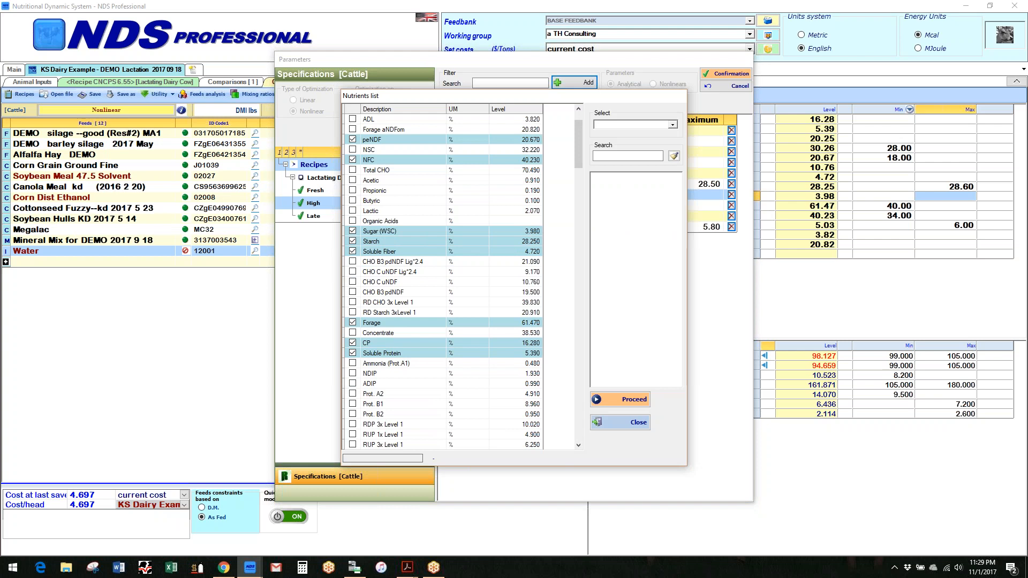
text(Fat & Fatty acids)
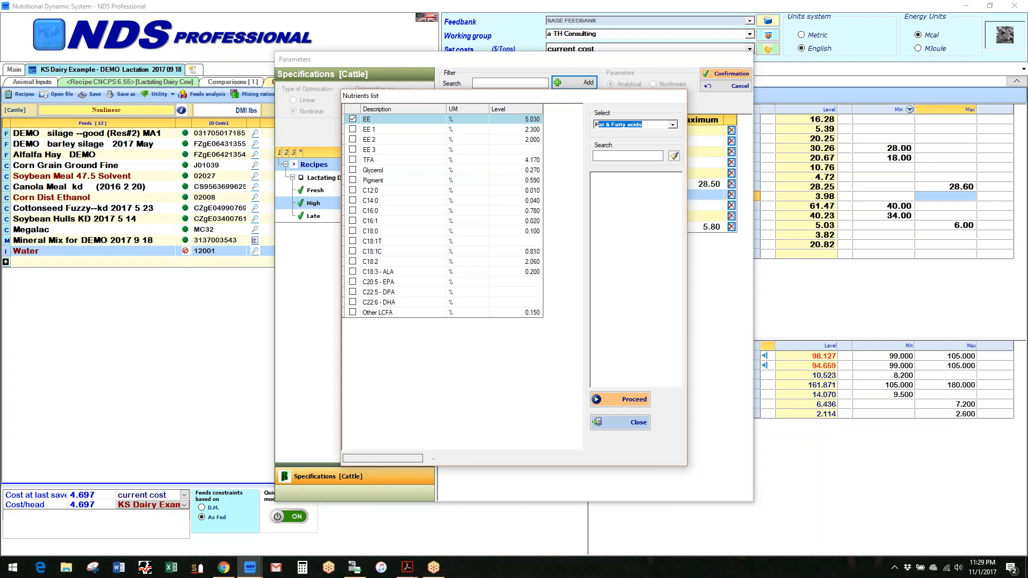
click(675, 125)
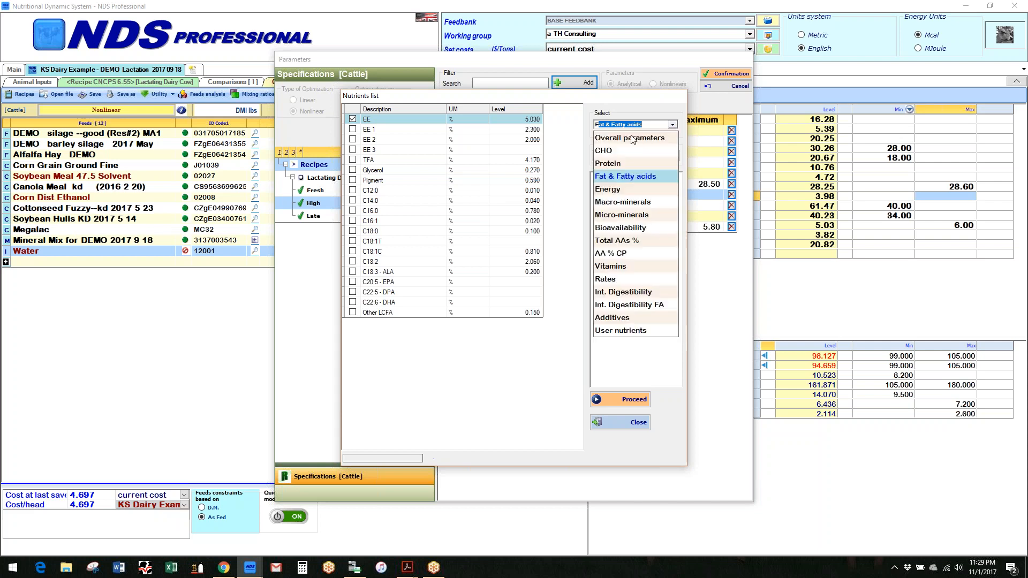
click(604, 151)
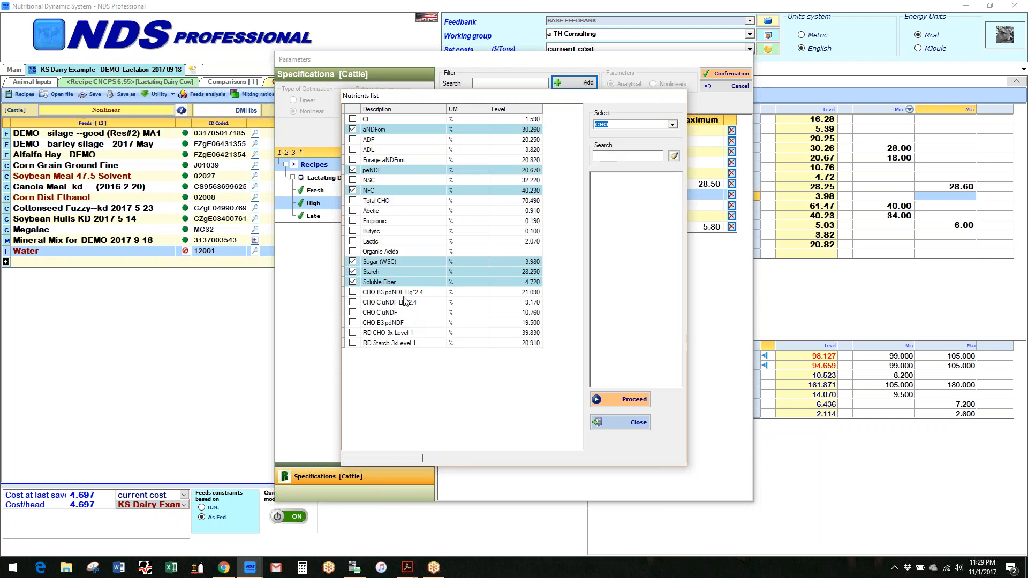
click(353, 201)
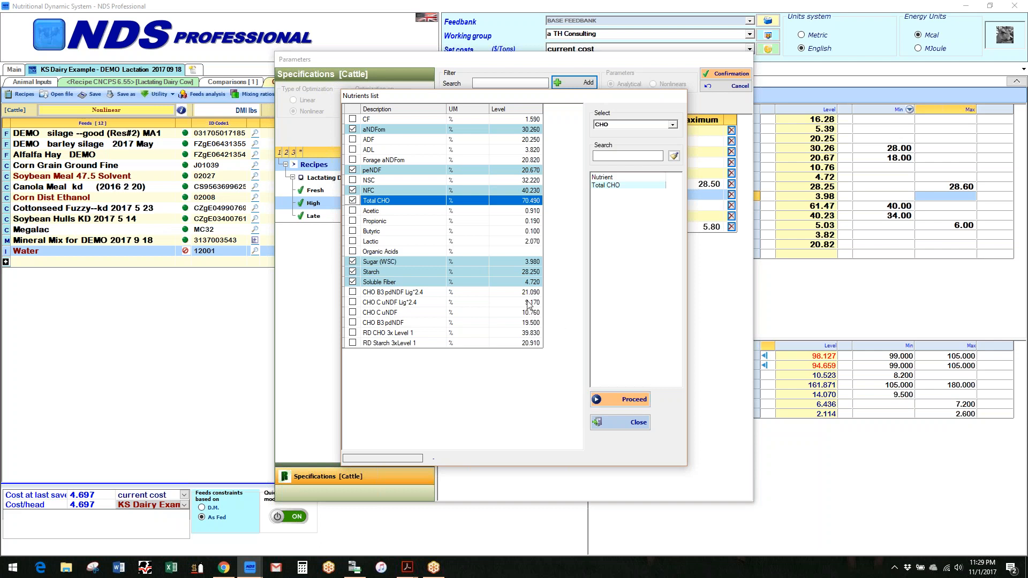
- Look through the remaining nutrients in the CHO group and the ones in the Overall parameters group
key(Down)
key(Down)
key(Down)
key(Down)
key(Down)
key(Down)
key(Down)
key(Down)
key(Down)
key(Down)
key(Down)
key(Down)
key(Down)
key(Down)
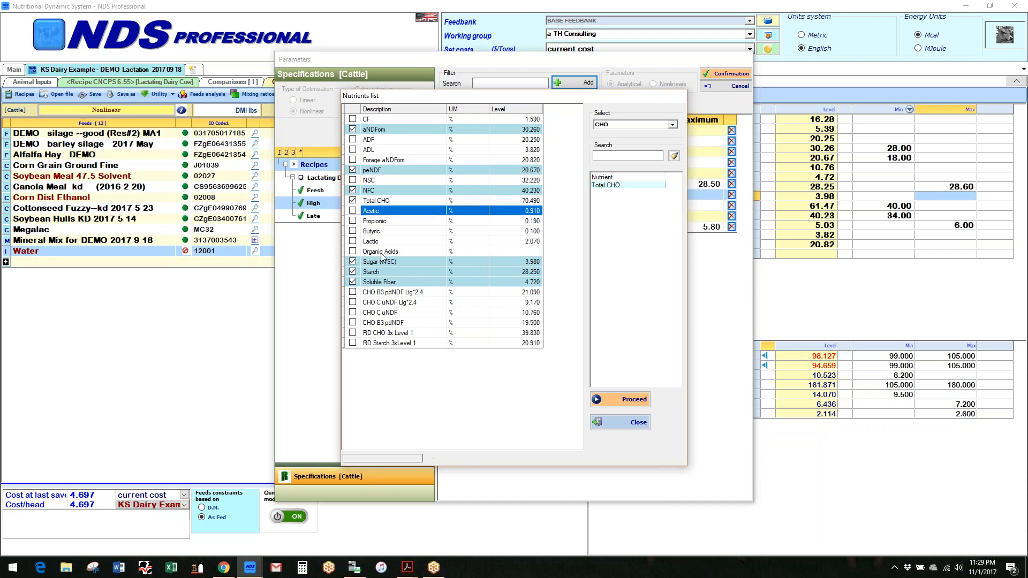
key(Up)
key(Up)
key(Up)
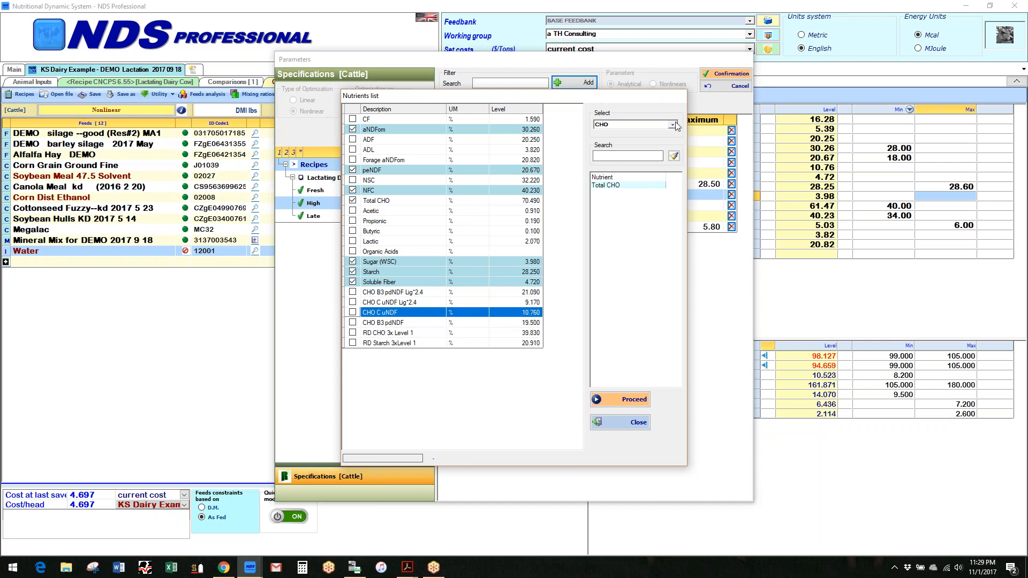
click(672, 125)
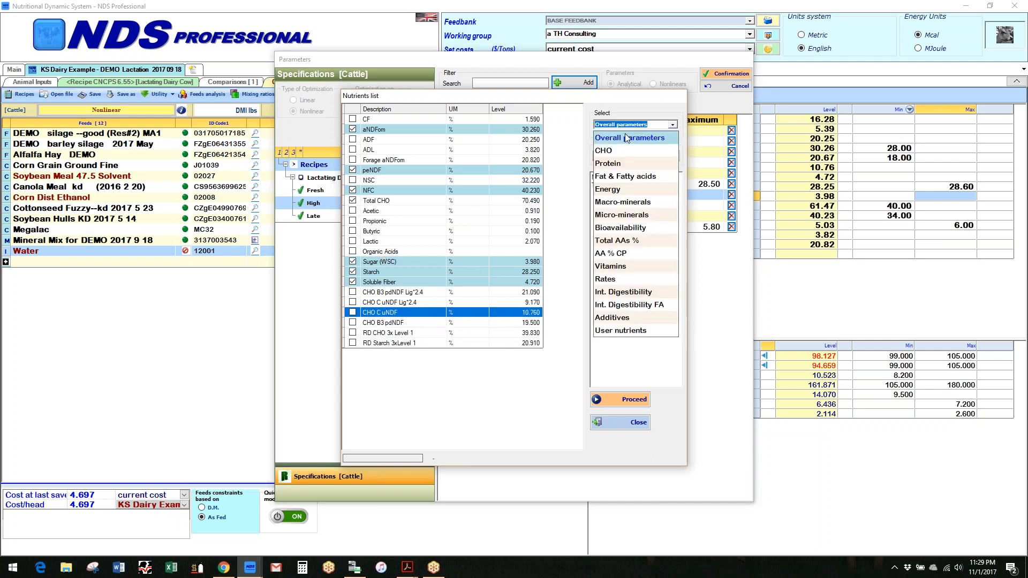
click(627, 139)
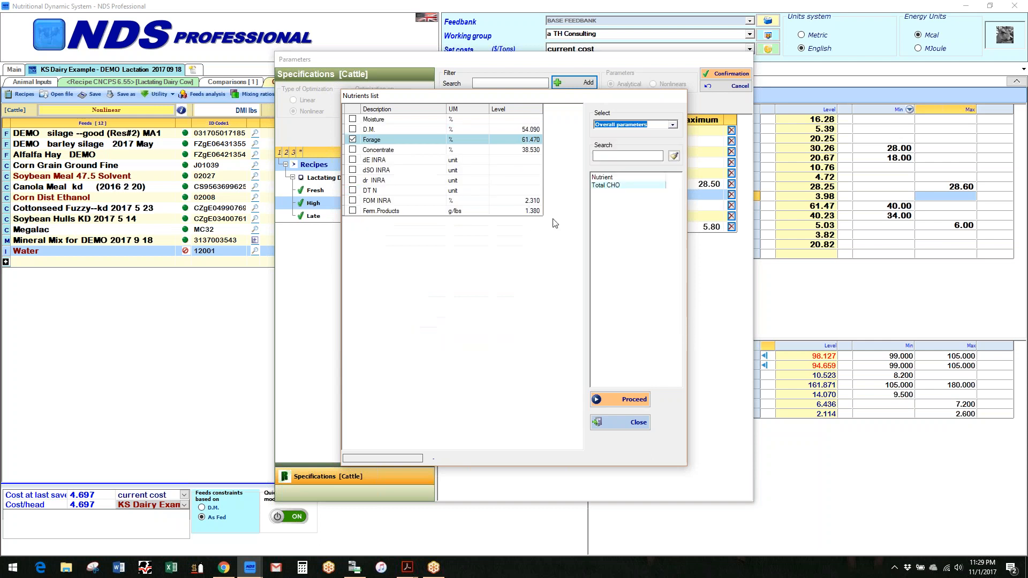
- Mark NSC from the CHO group, add it with Total CHO to the Lactating Dairy Cow/High specifications and confirm them
click(673, 126)
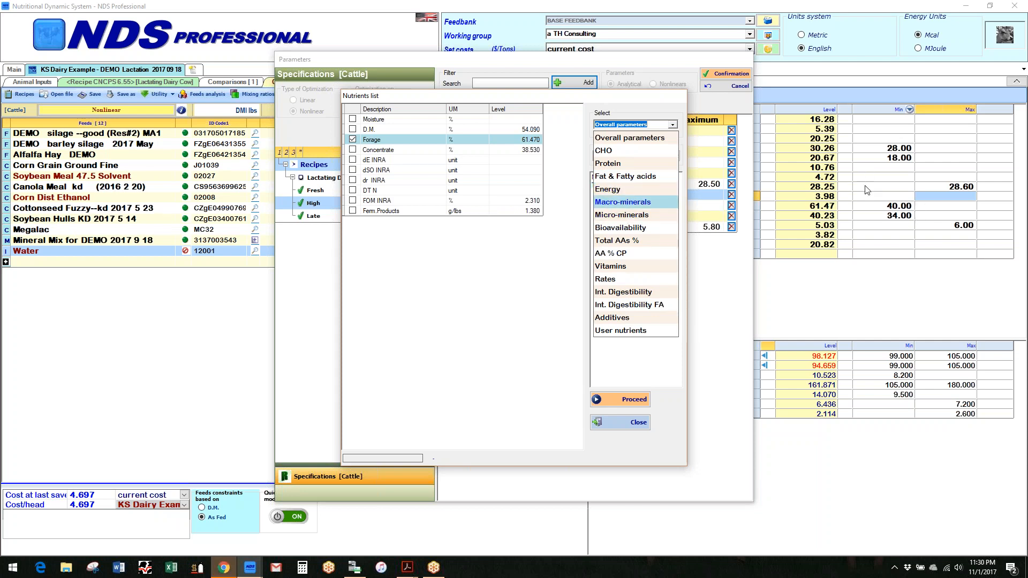
click(608, 155)
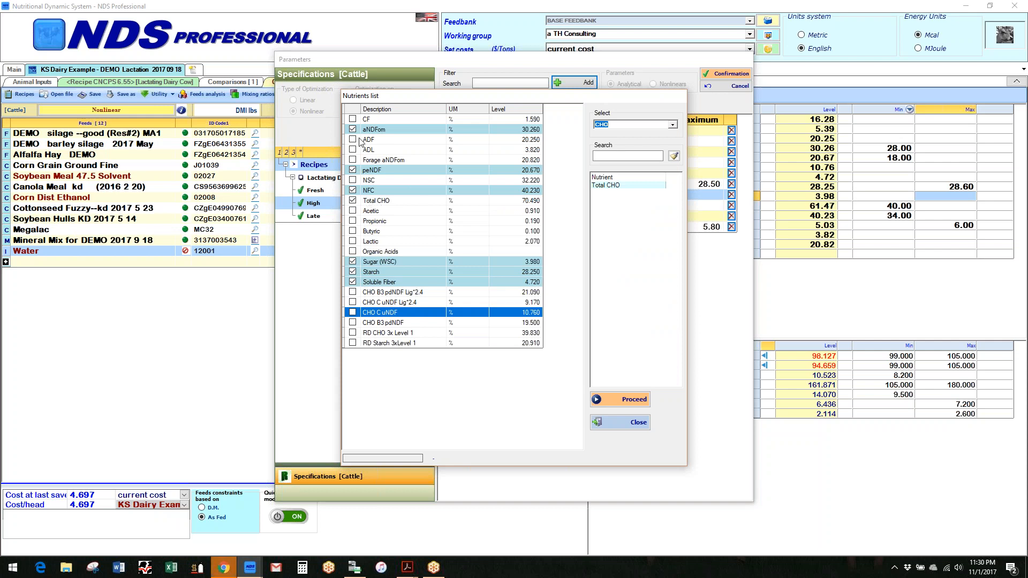
click(353, 180)
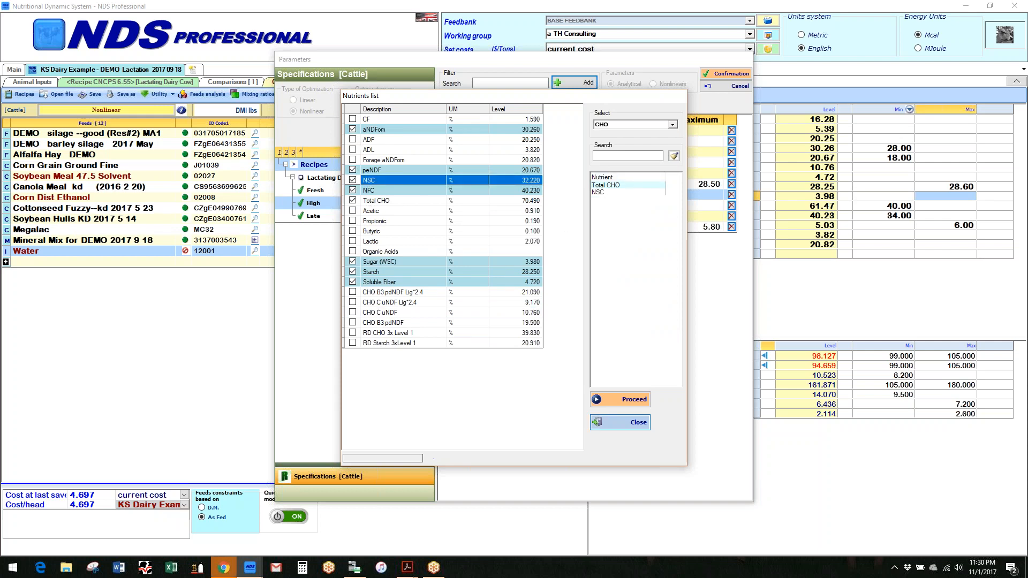
click(631, 401)
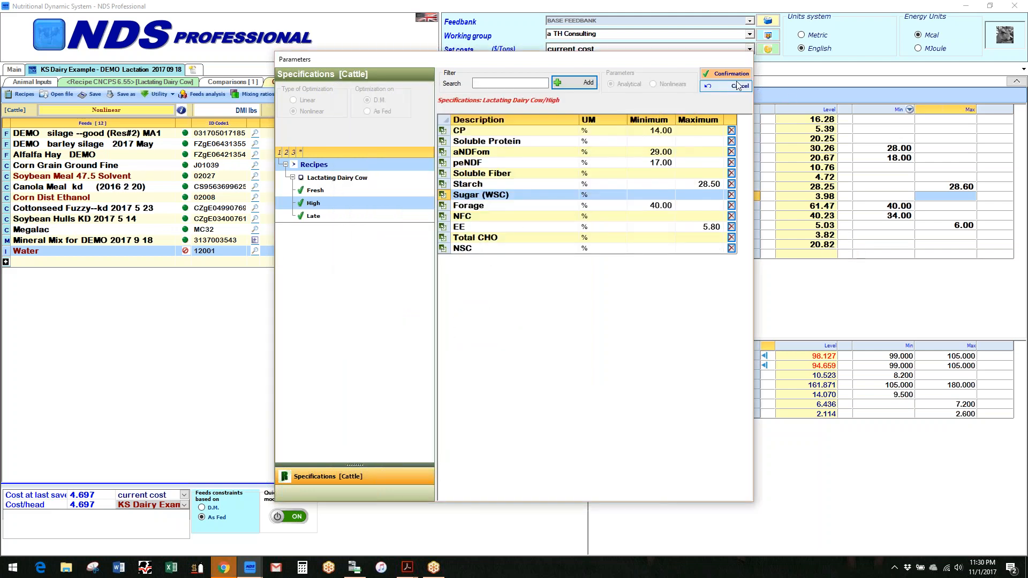
click(724, 73)
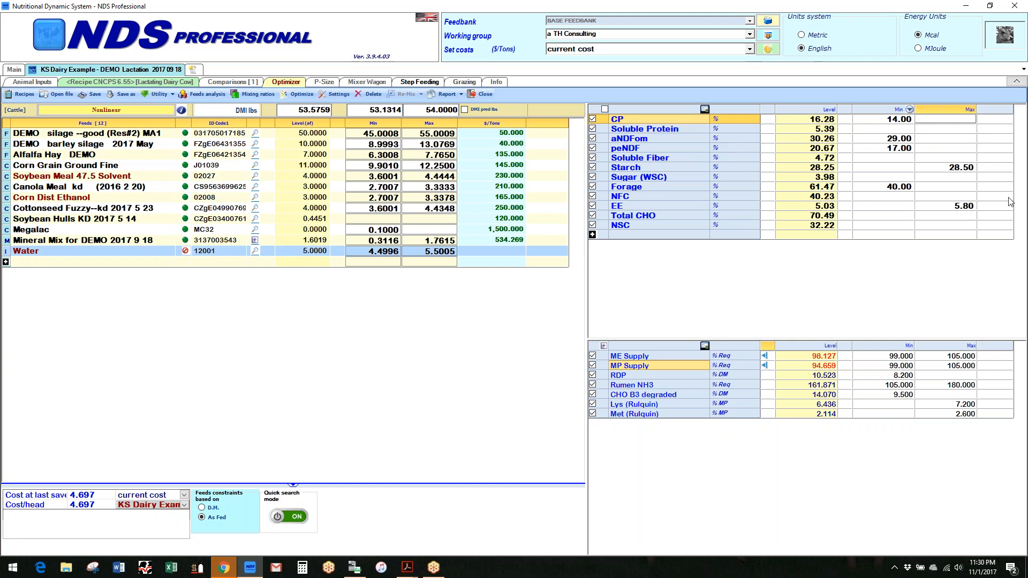
- Try a Starch maximum of 26% in the recipe's nutrient constraints, and set it back to 28.5%
click(1024, 75)
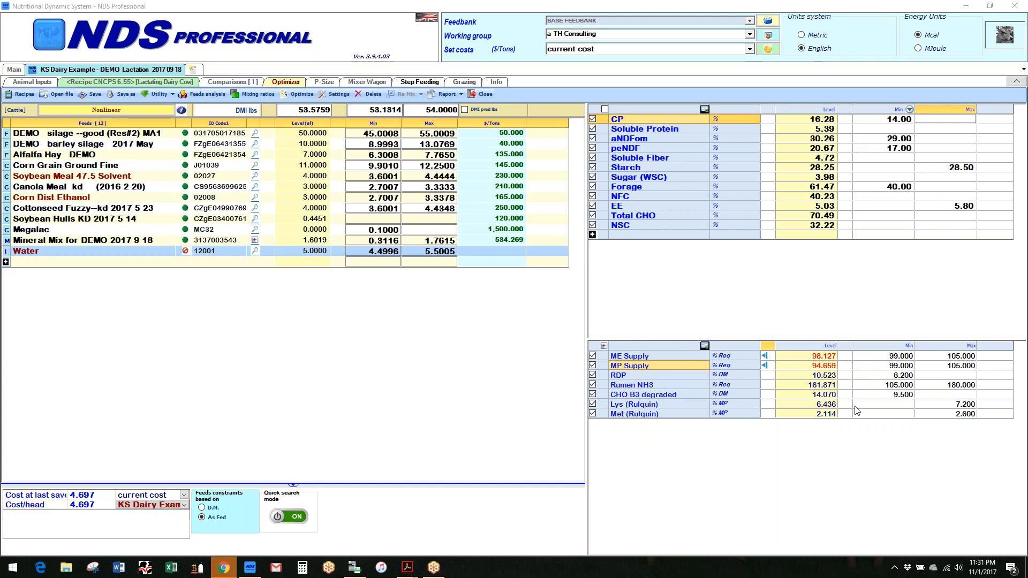
click(958, 169)
text(26)
key(Return)
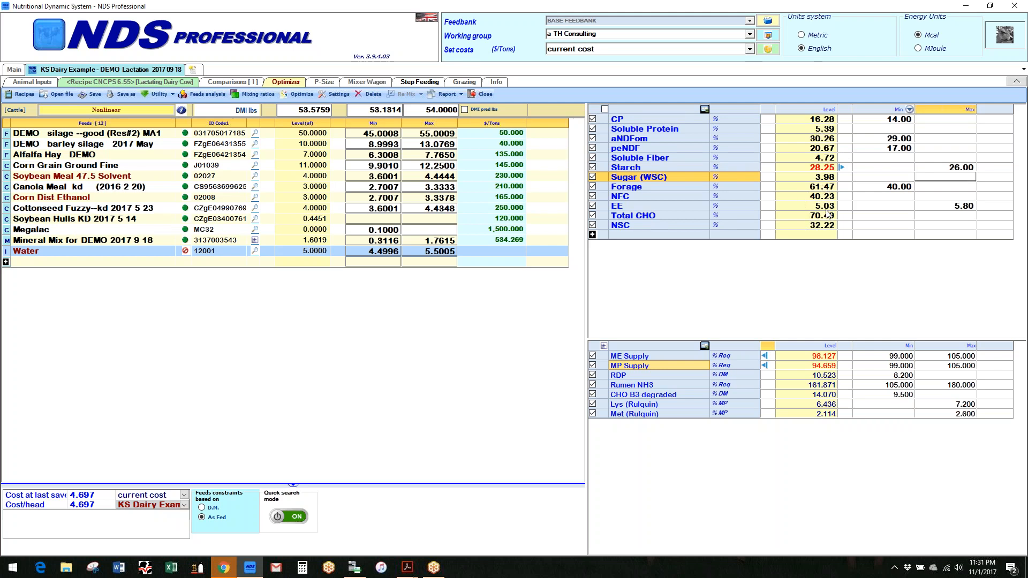
click(961, 169)
text(28.5)
key(Up)
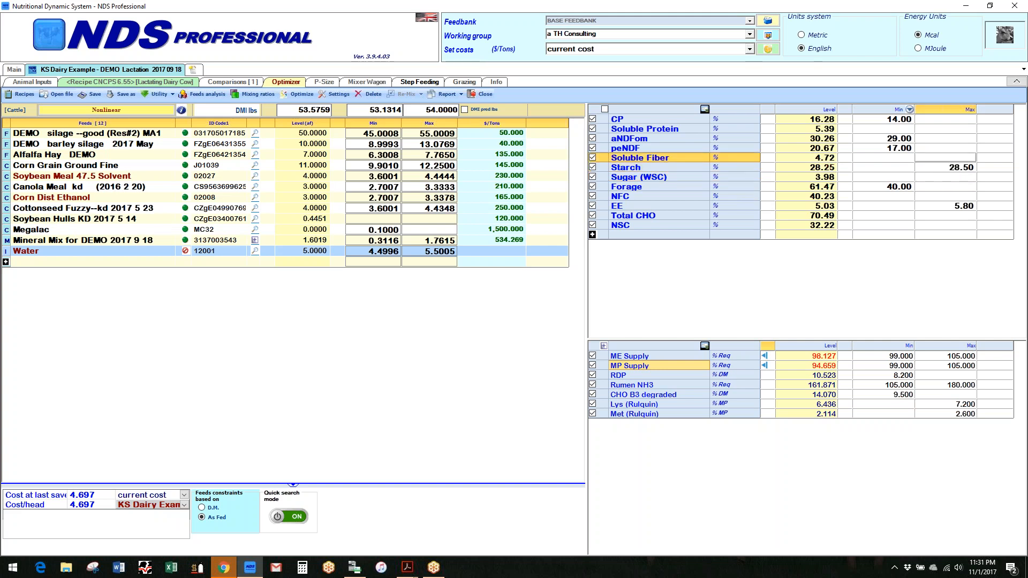
key(Up)
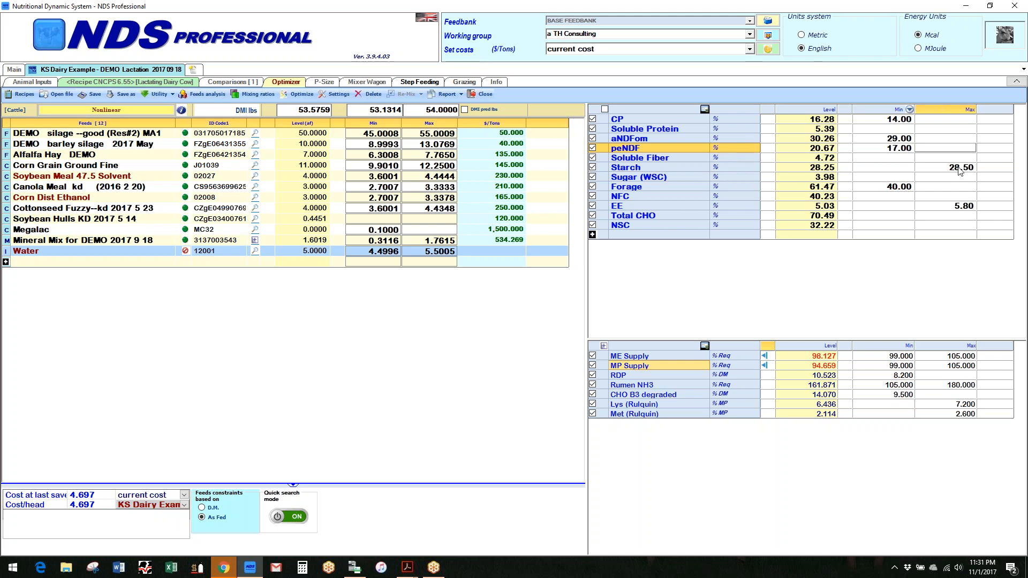
- Set the peNDF minimum to 18% in the recipe's nutrient constraints
click(896, 140)
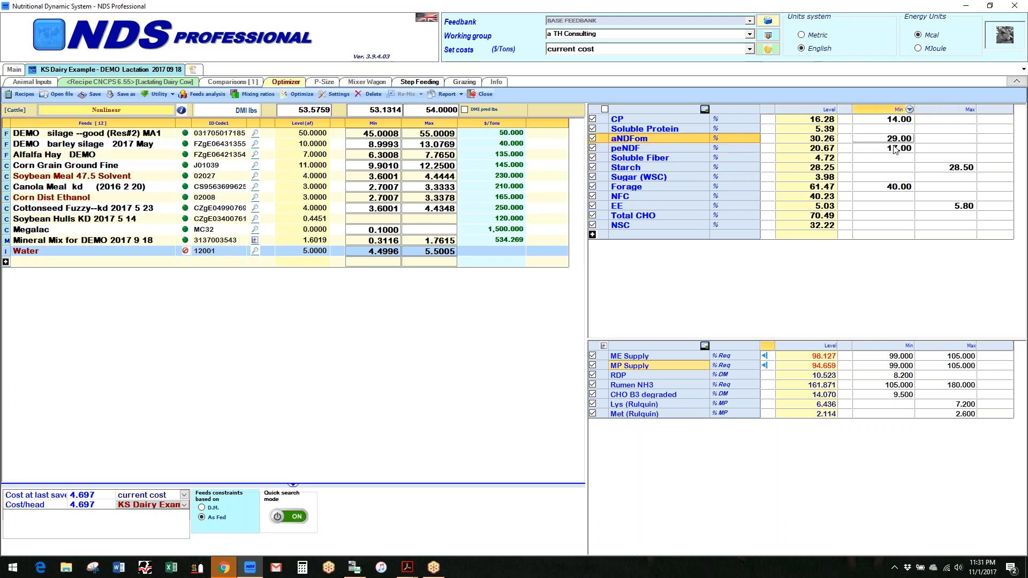
click(893, 149)
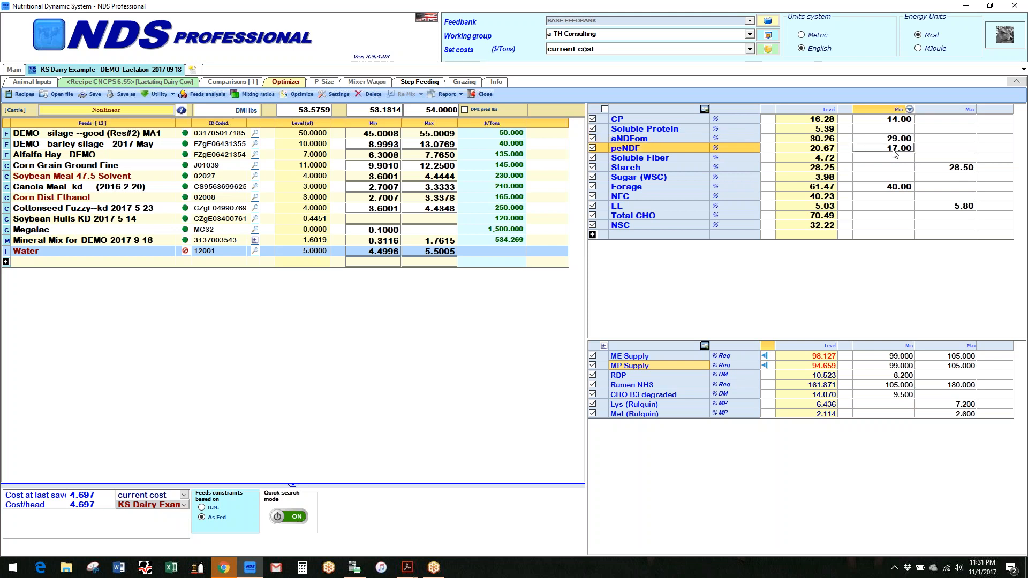
text(18)
key(Up)
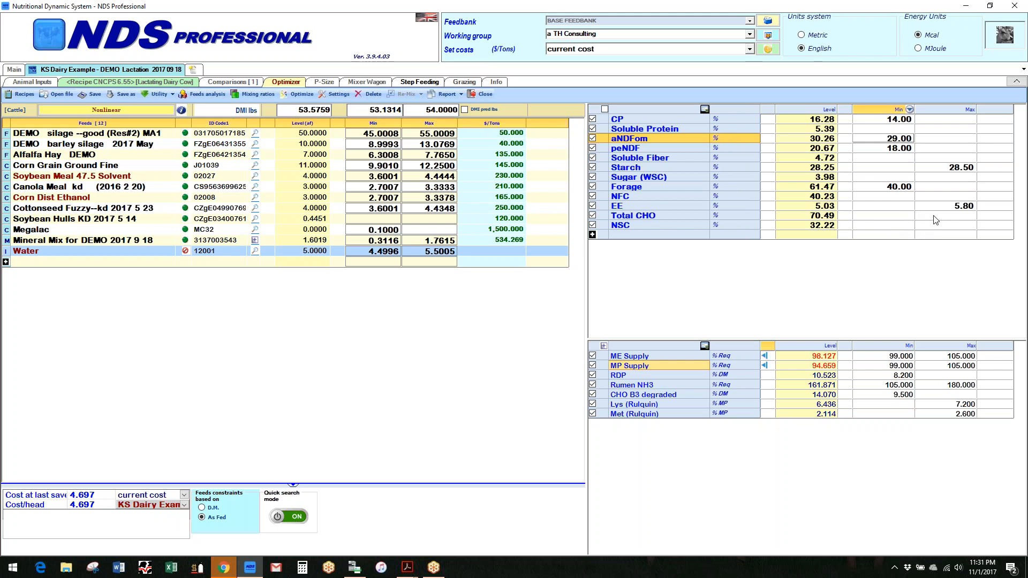
- Clear the CP minimum from the recipe's nutrient constraints
click(904, 121)
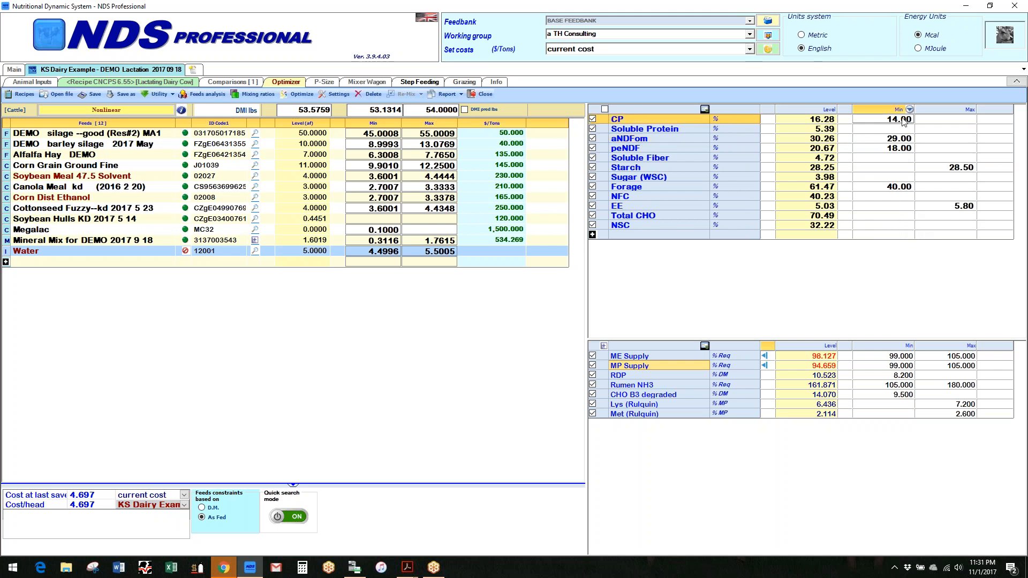
key(Delete)
key(Down)
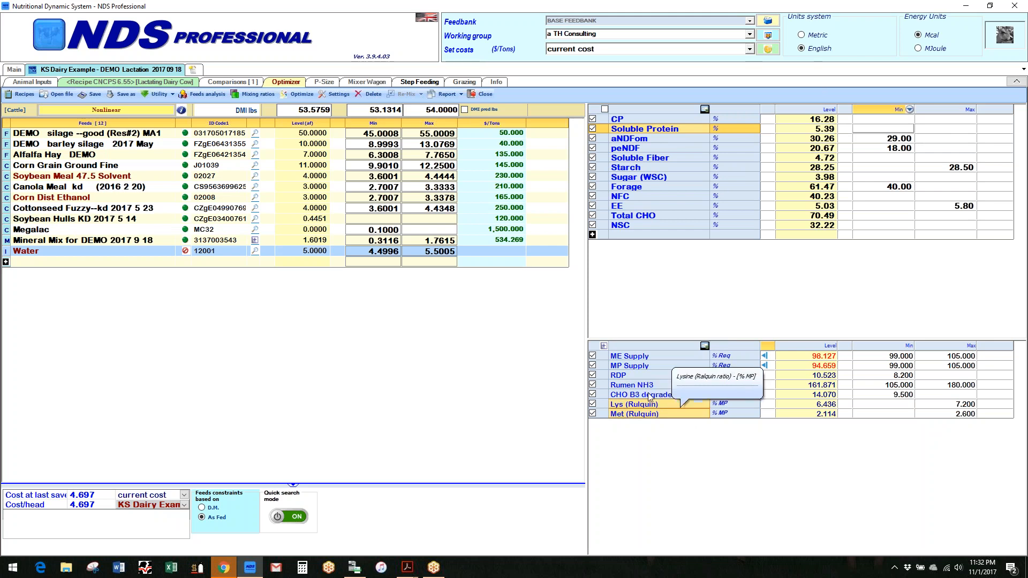
- Show the full list of nonlinear parameters and include Met : Energy and Lys : Energy as constraints
click(604, 345)
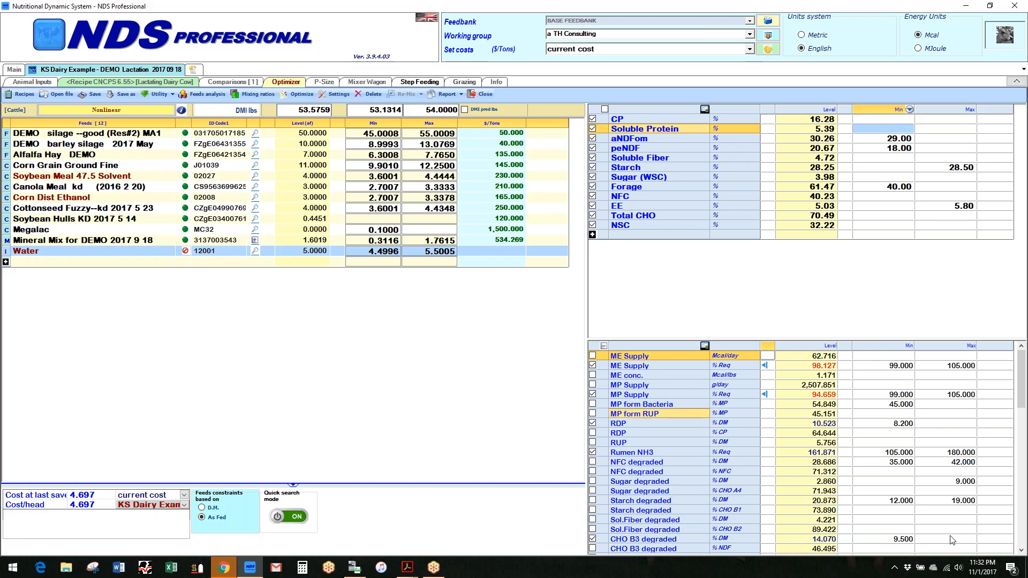
click(1021, 552)
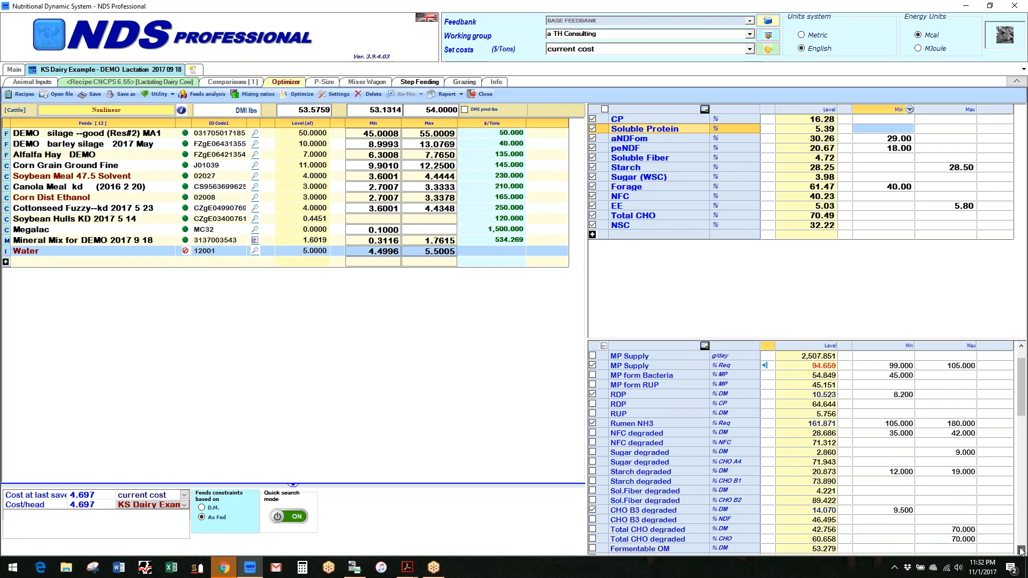
drag(1021, 552, 1021, 551)
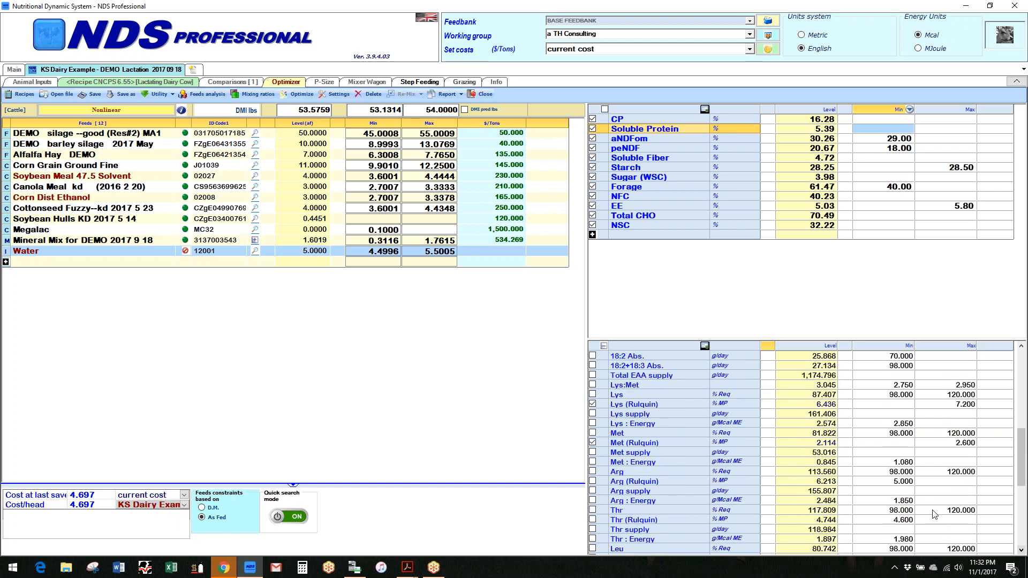
click(695, 472)
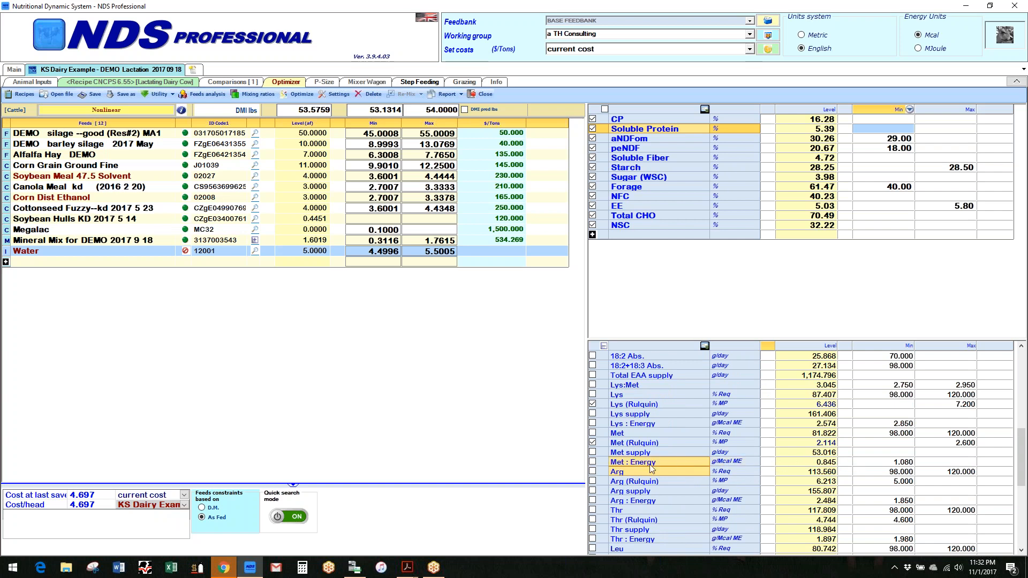
click(595, 463)
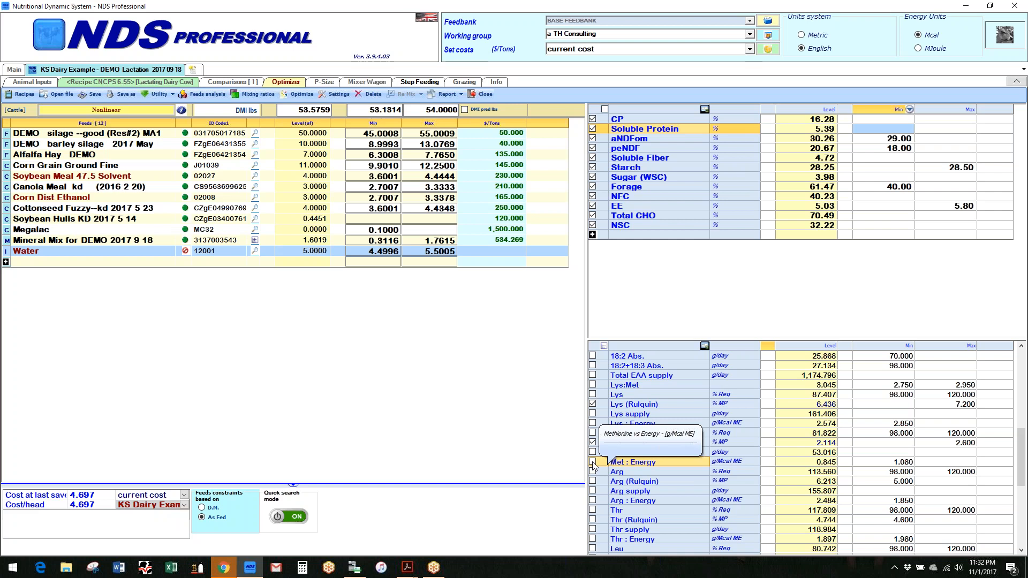
click(592, 463)
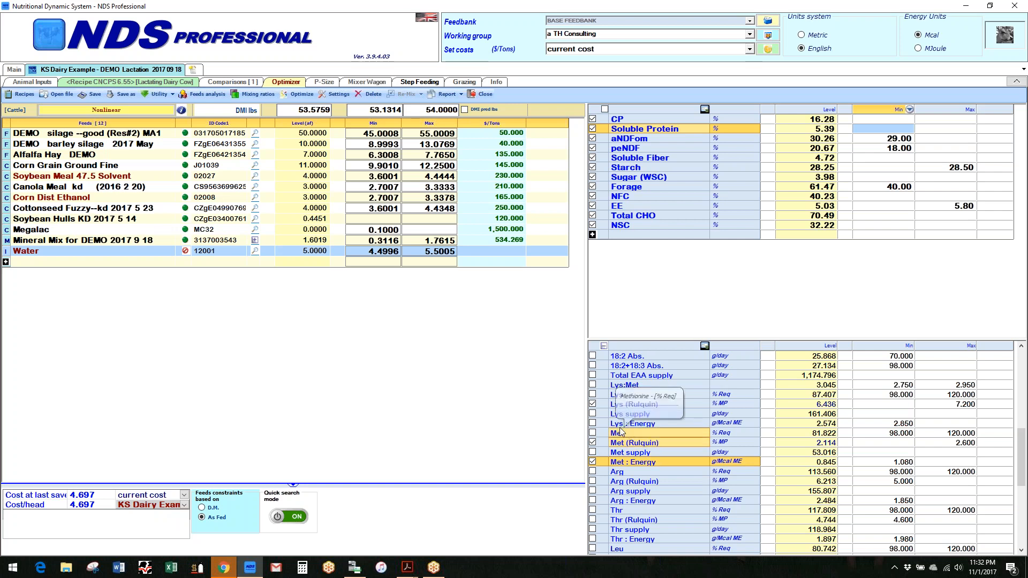
click(592, 424)
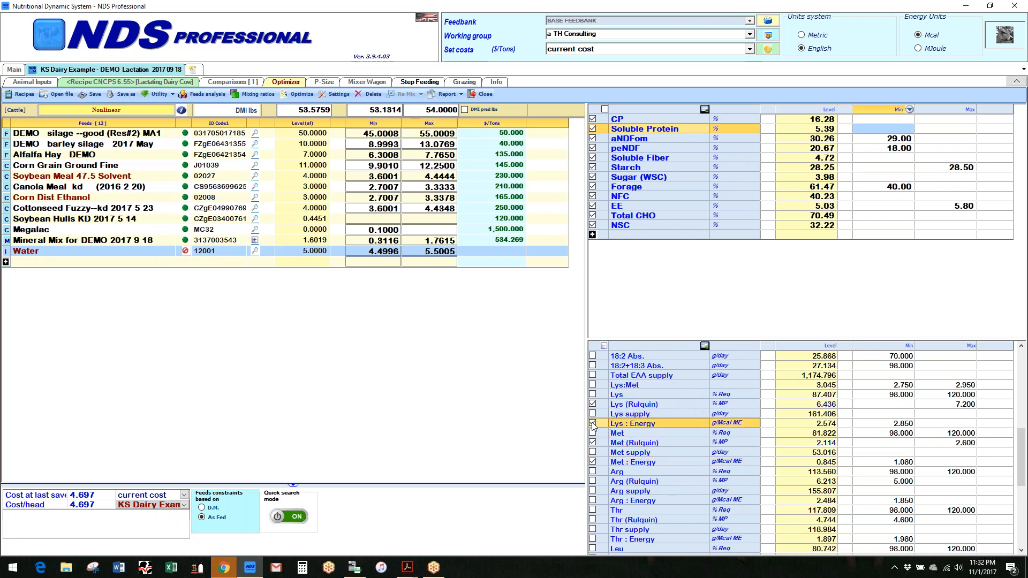
- Apply the Lactating Dairy Cow/High specifications to the nonlinear parameters and list only the included ones
click(705, 347)
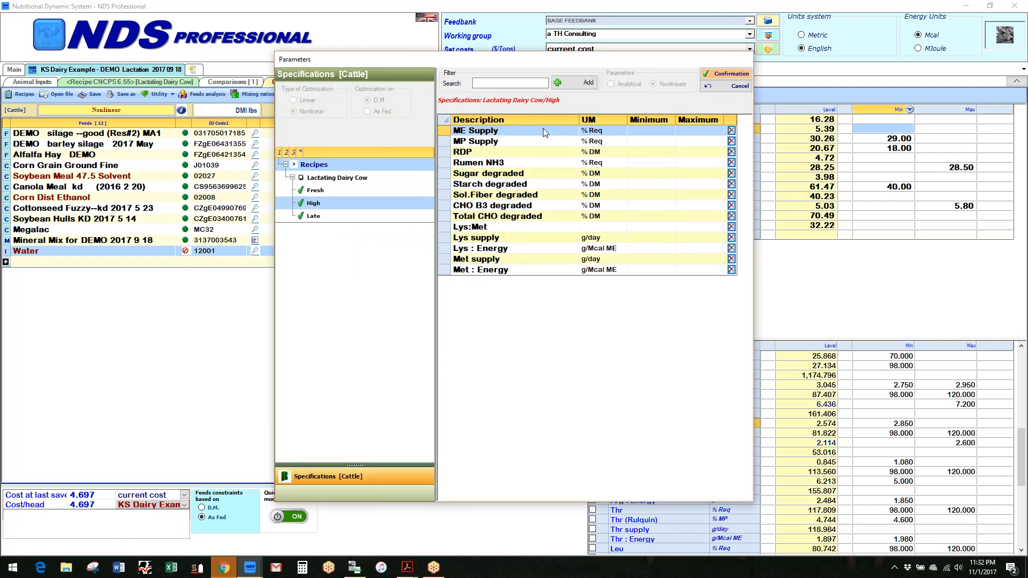
click(720, 74)
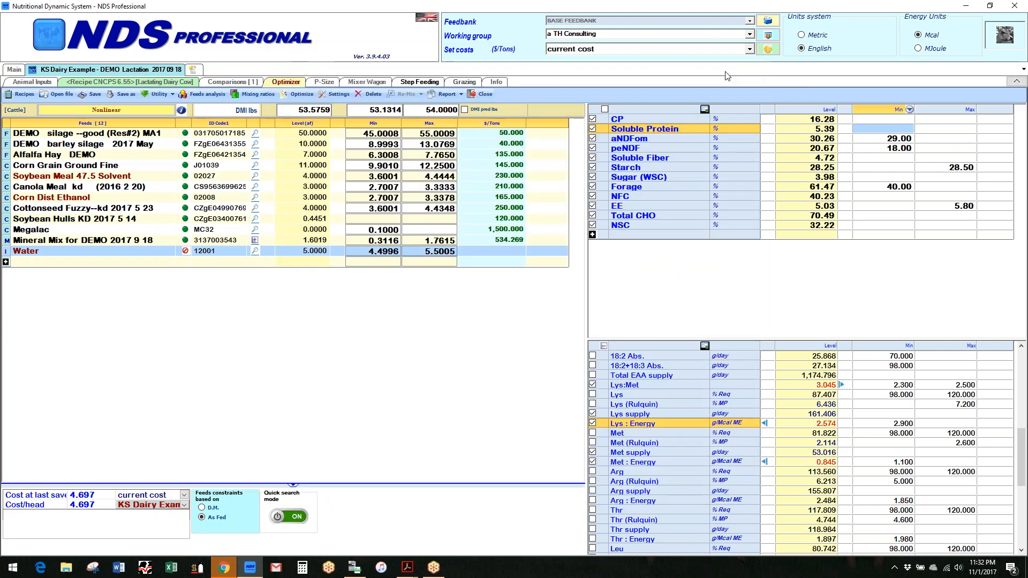
click(605, 346)
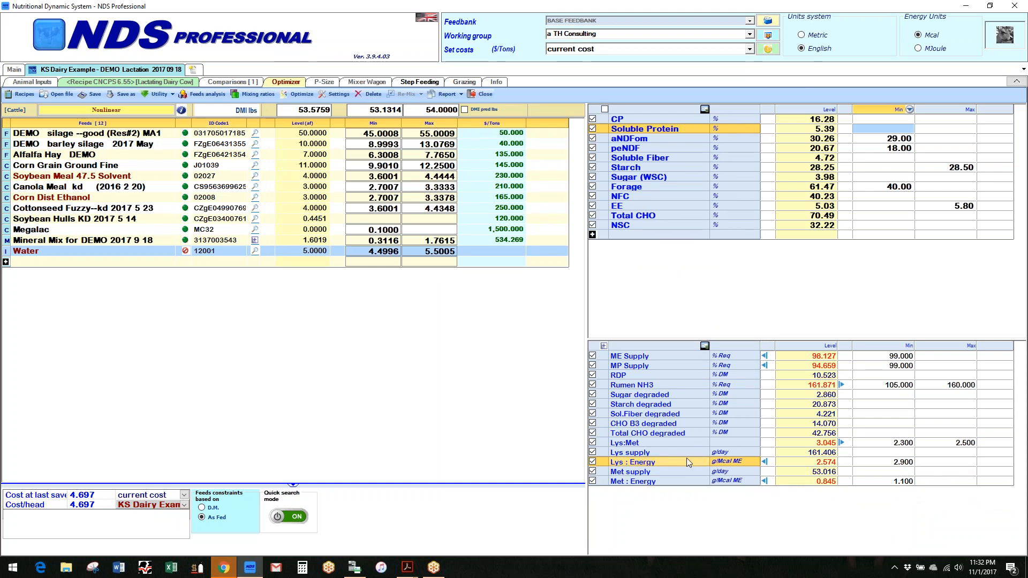
- Exclude Lys:Met and Lys : Energy from the nonlinear constraints
click(592, 443)
click(592, 464)
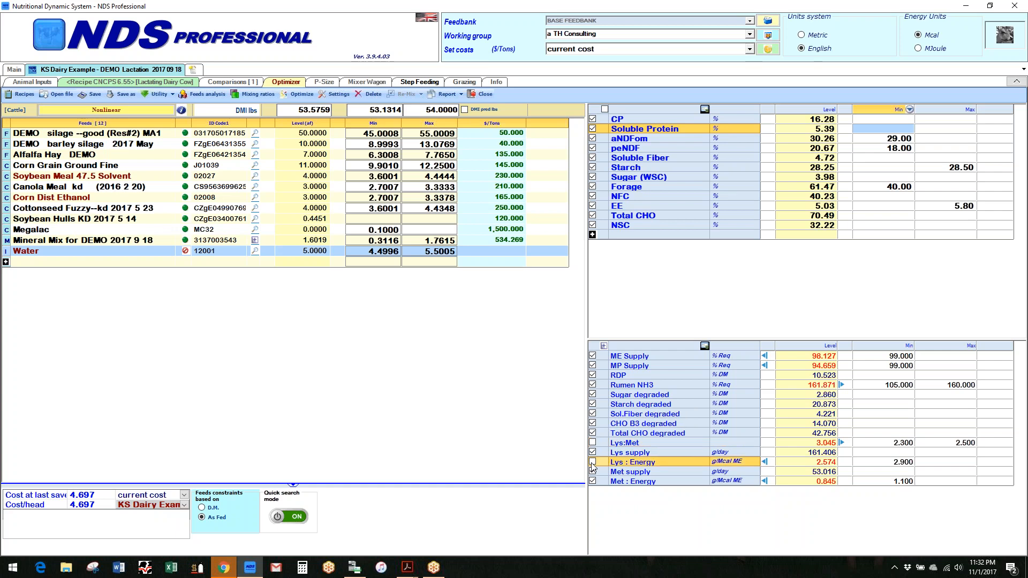
- Exclude Met : Energy, Met supply and Lys supply from the nonlinear constraints
click(593, 482)
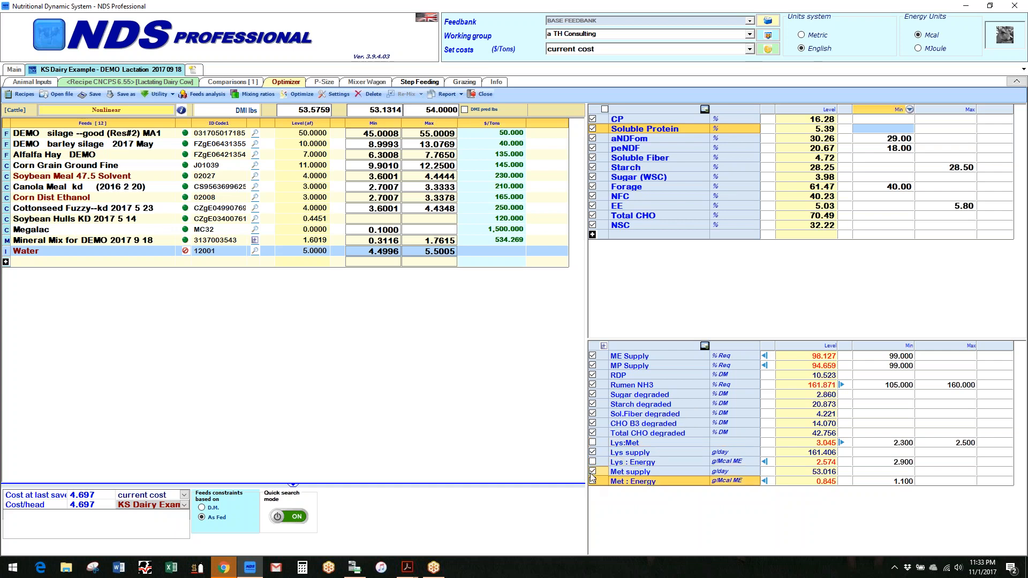
click(592, 472)
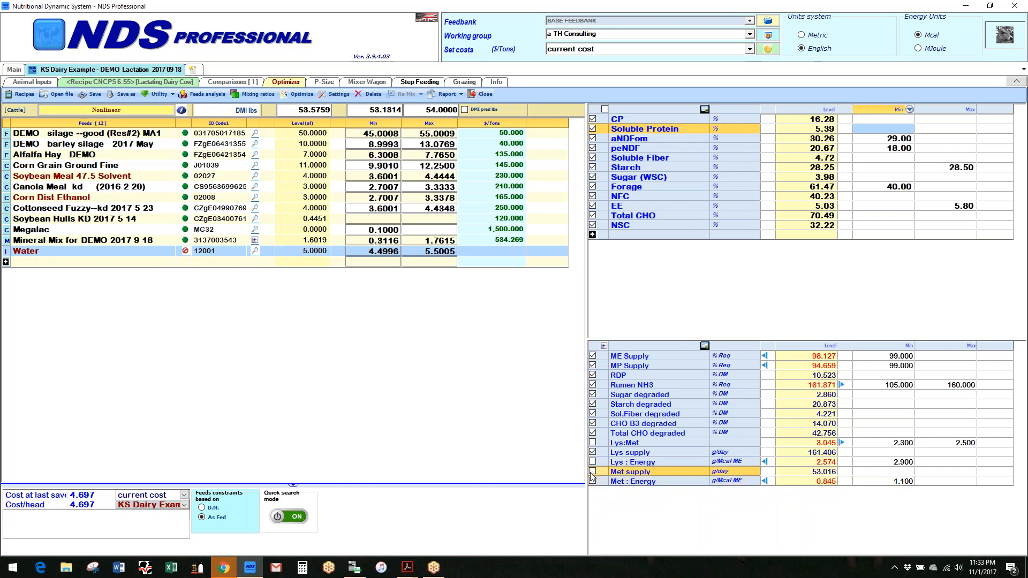
click(592, 453)
click(593, 453)
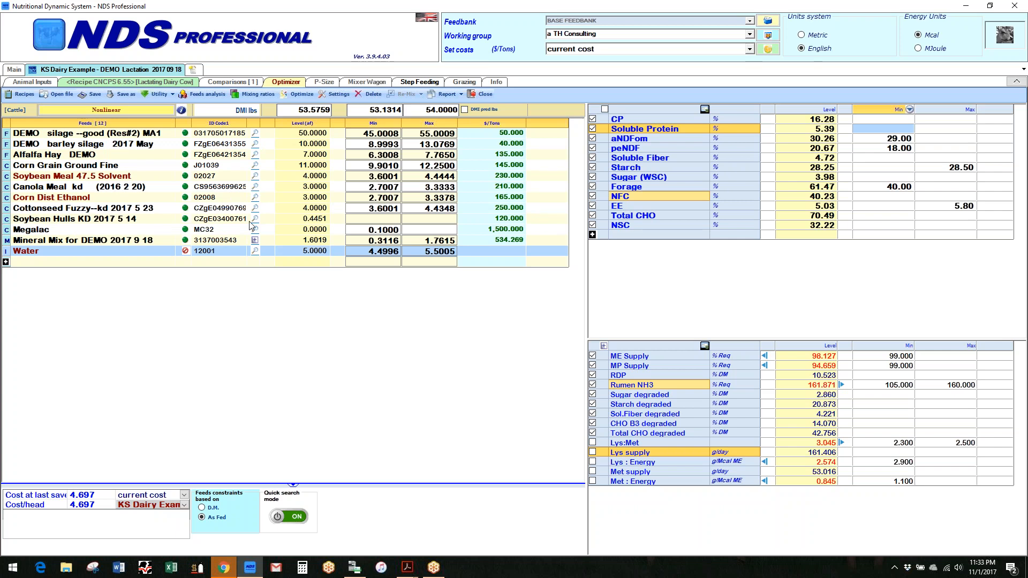
- Break the Mineral Mix for DEMO 2017 9 18 composite down into its individual ingredients in the recipe's feed list
click(129, 82)
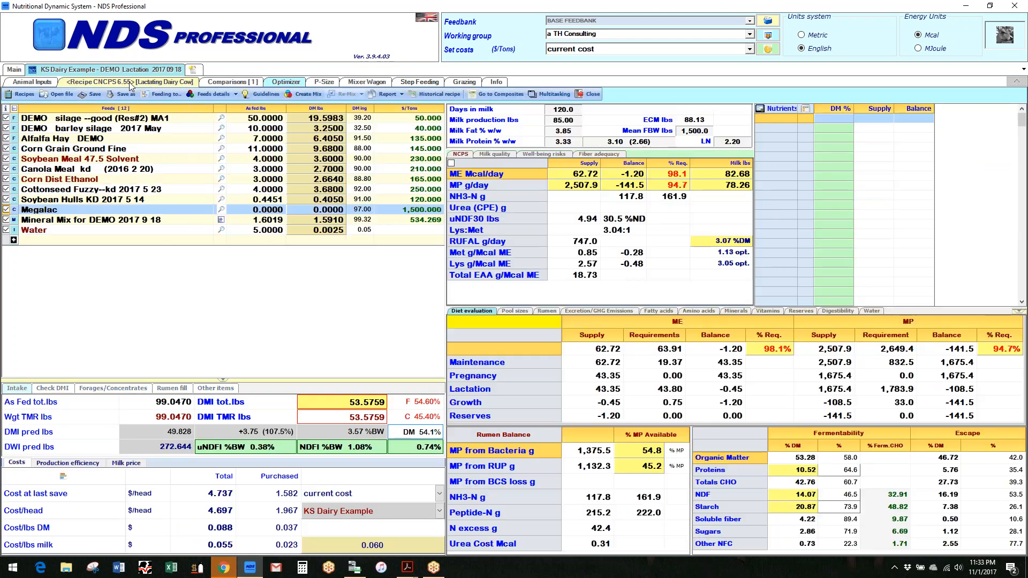
click(216, 220)
click(220, 219)
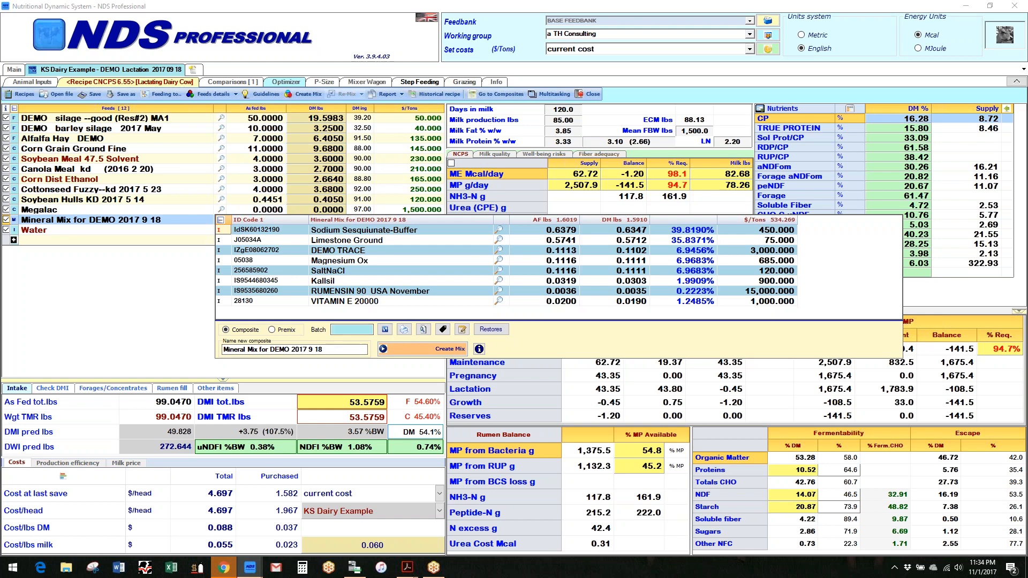
click(385, 330)
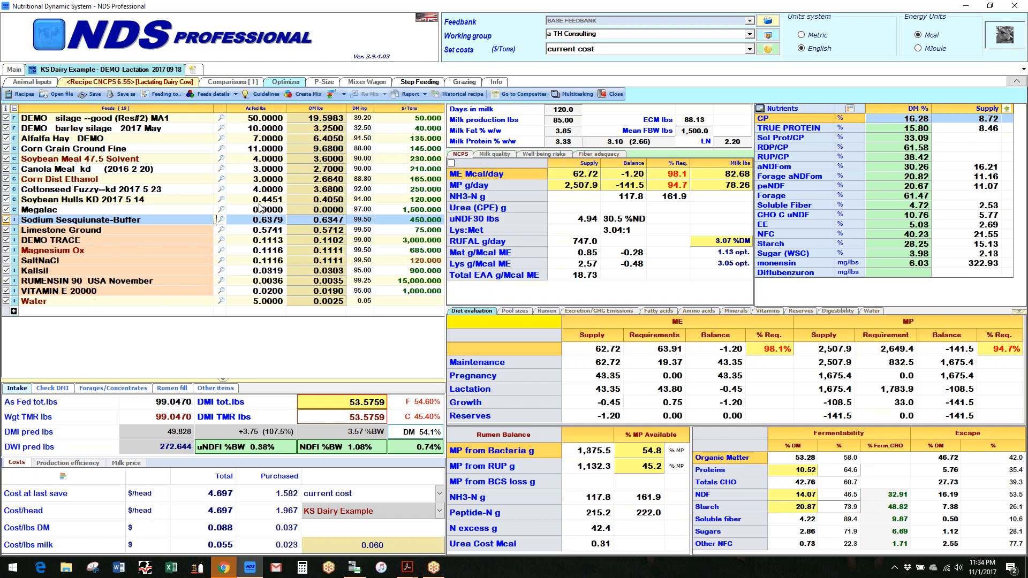
- Regenerate the optimizer's specification for the expanded feed list
click(281, 83)
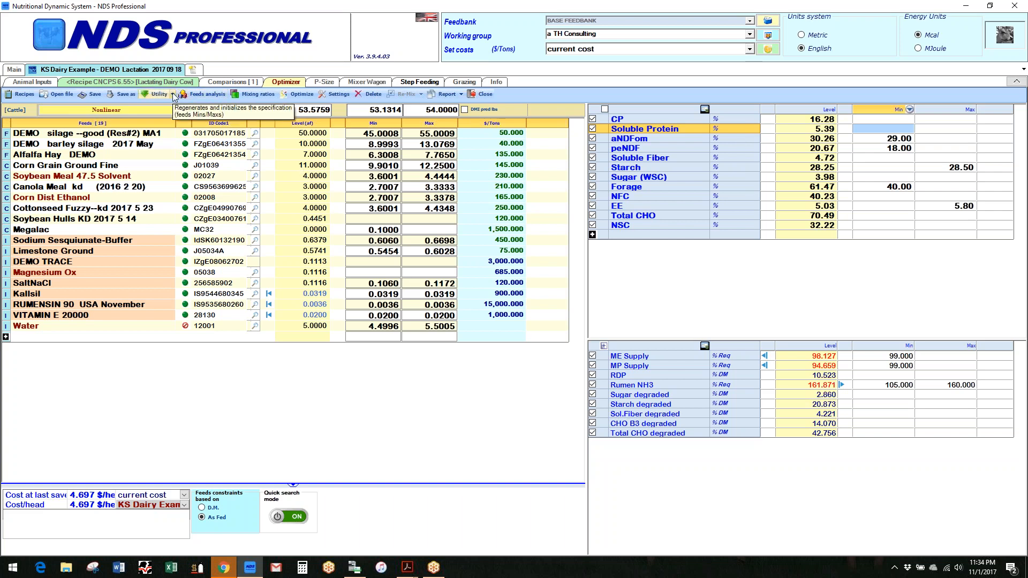
click(171, 95)
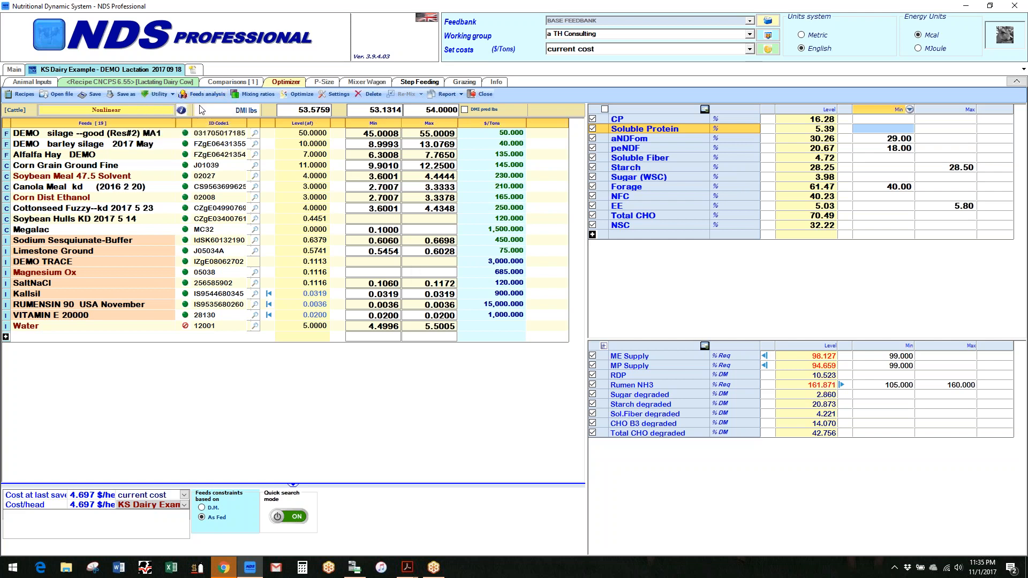
click(172, 95)
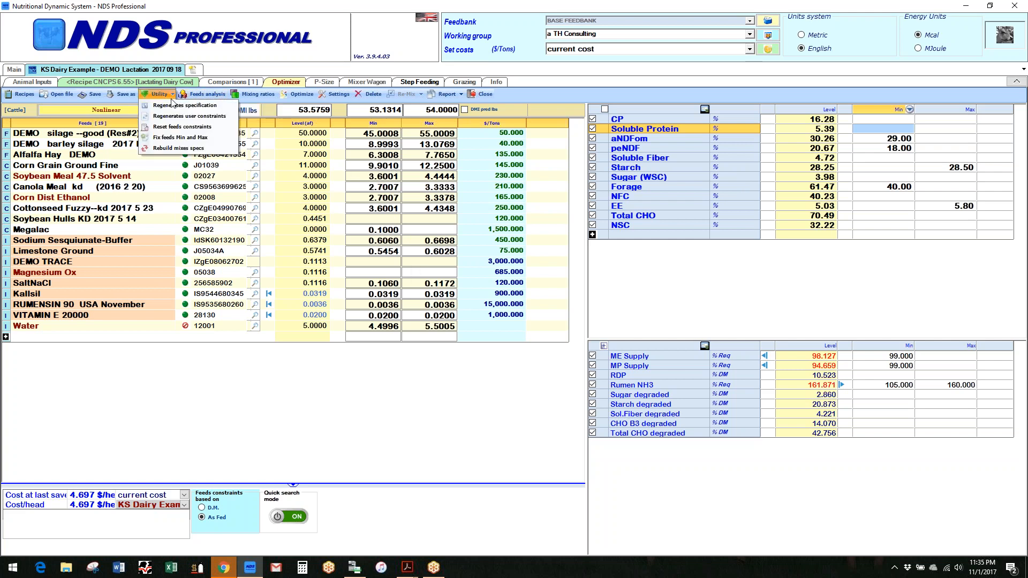
click(174, 107)
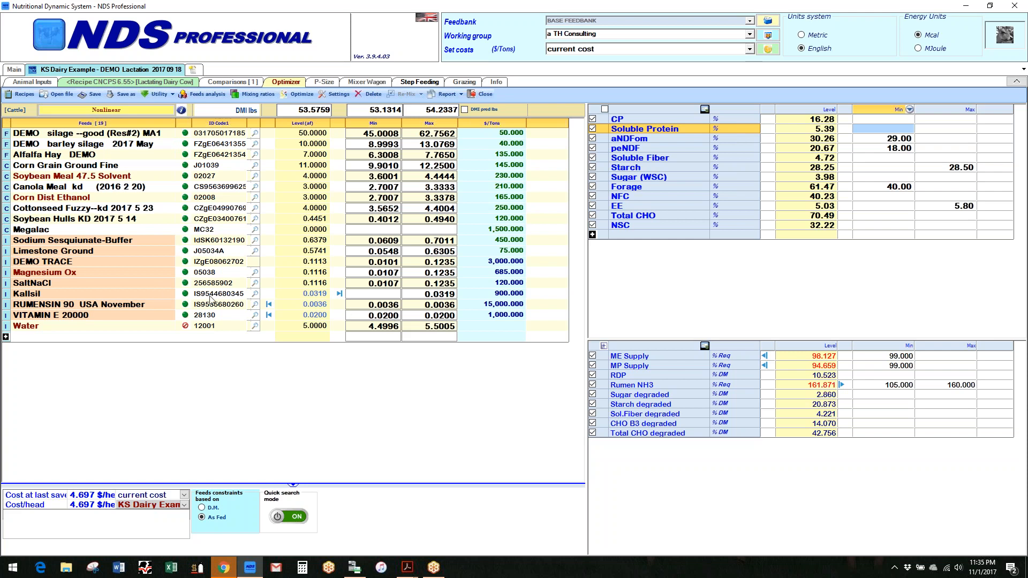
- Fix the Min and Max of all mineral mix ingredients, Sodium Sesquiunate-Buffer through VITAMIN E 20000, to the current ration level
click(141, 239)
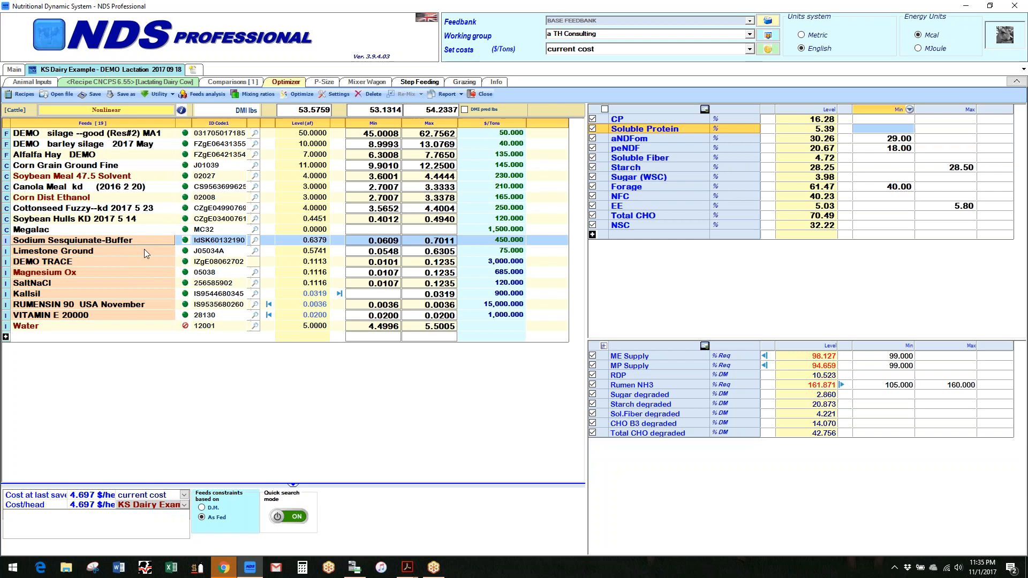
shift+click(143, 249)
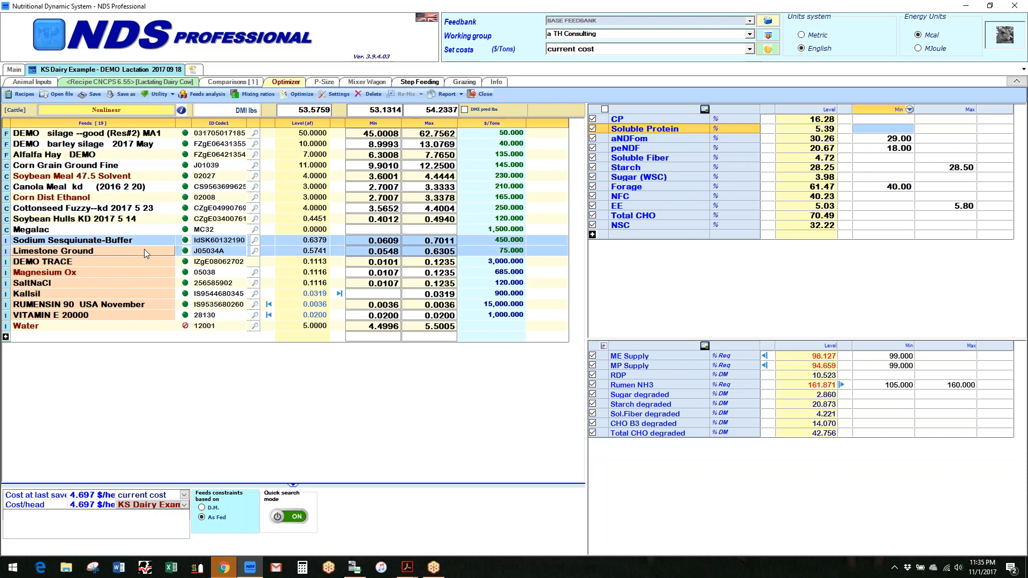
shift+click(144, 261)
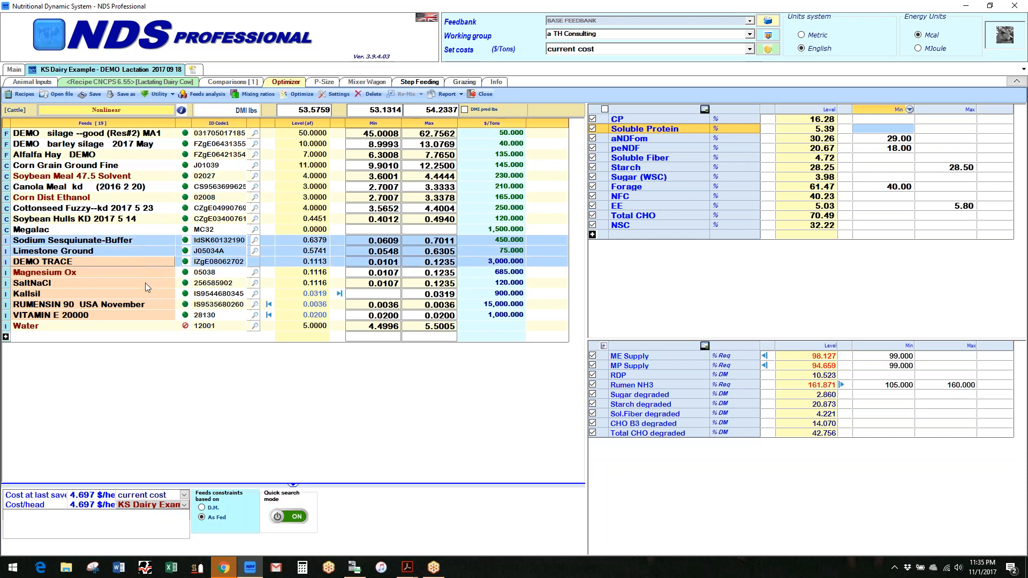
shift+click(156, 272)
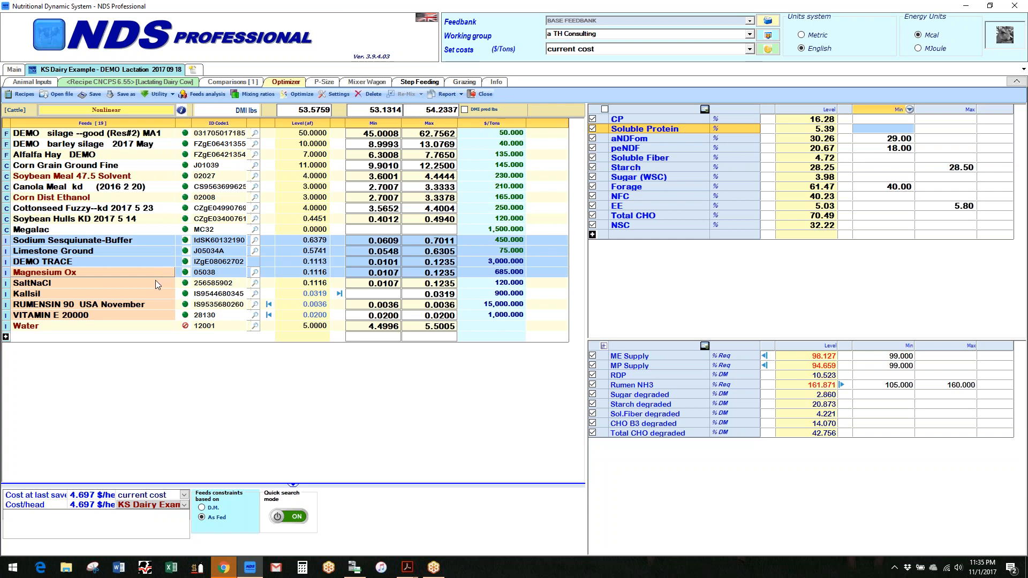
shift+click(155, 282)
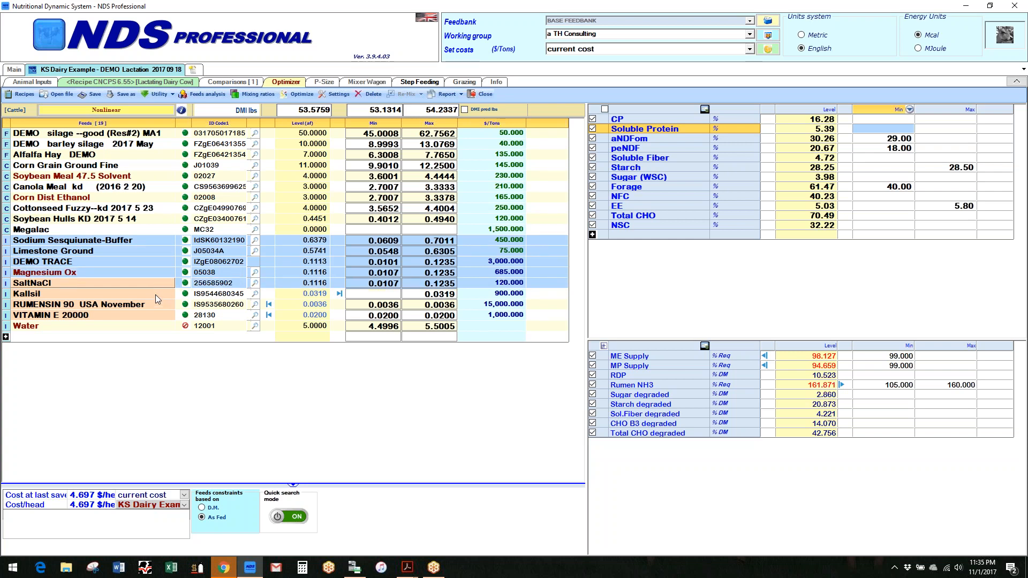
shift+click(155, 295)
shift+click(155, 306)
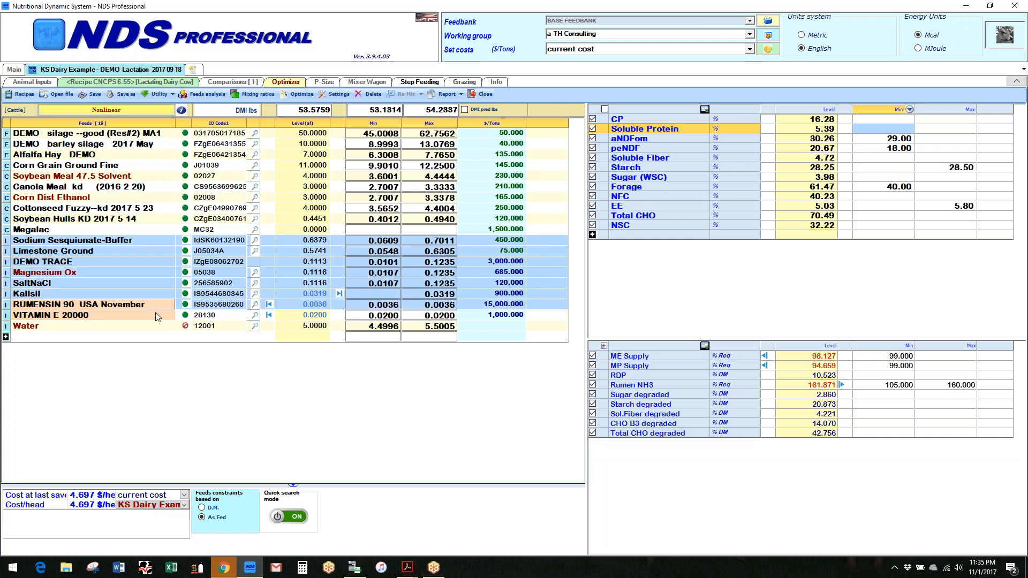
shift+click(156, 315)
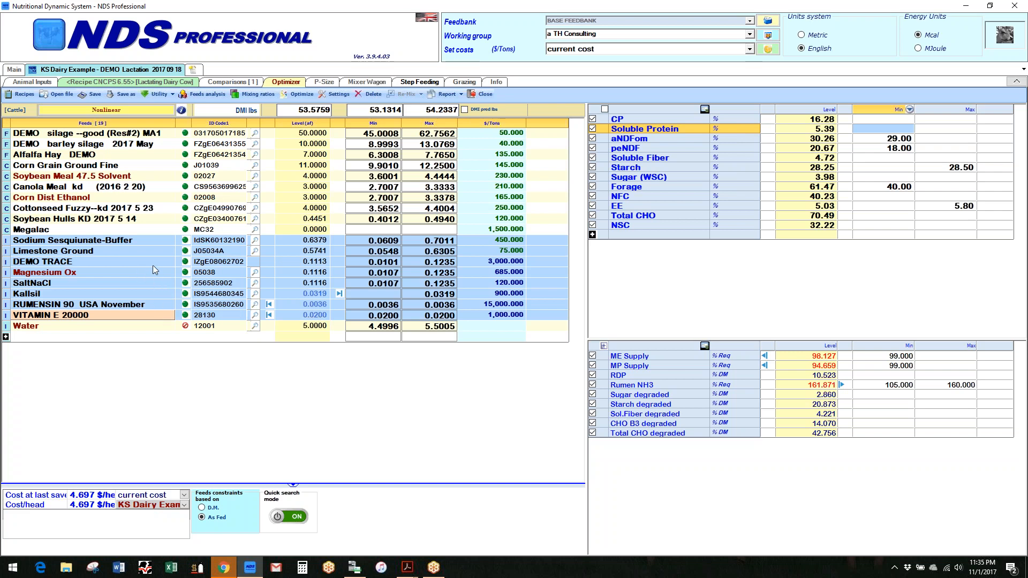
right_click(148, 285)
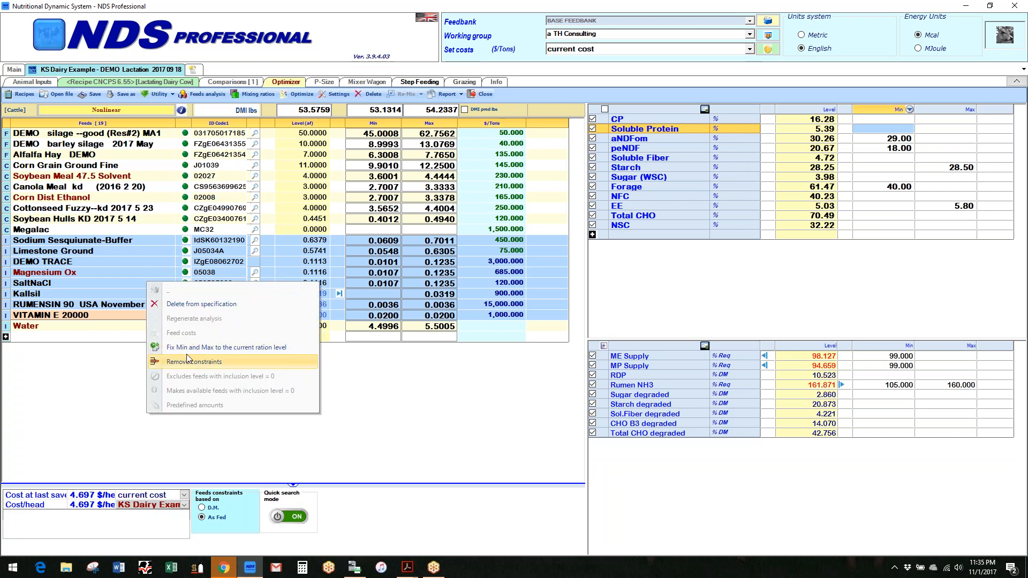
click(231, 348)
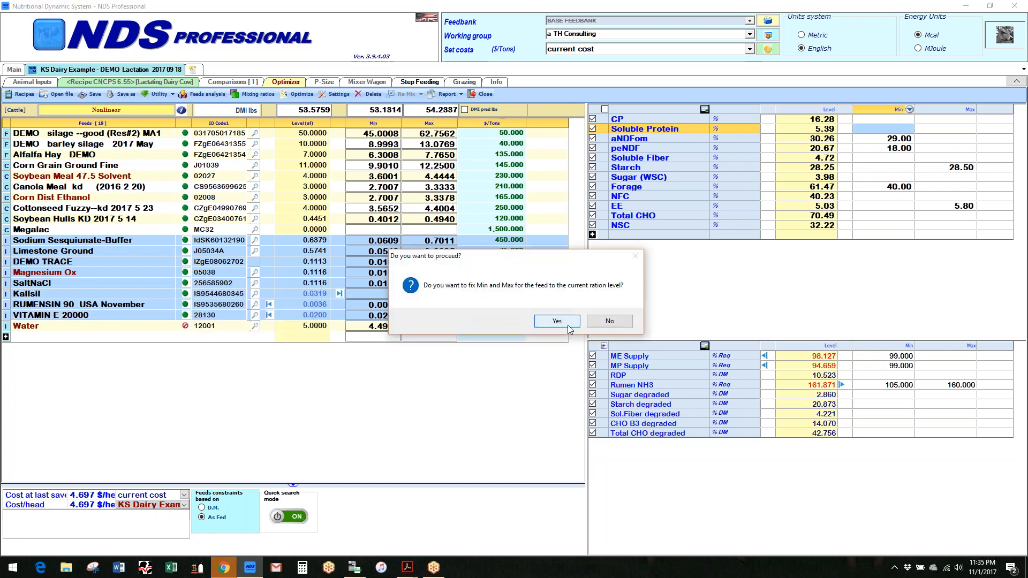
click(557, 321)
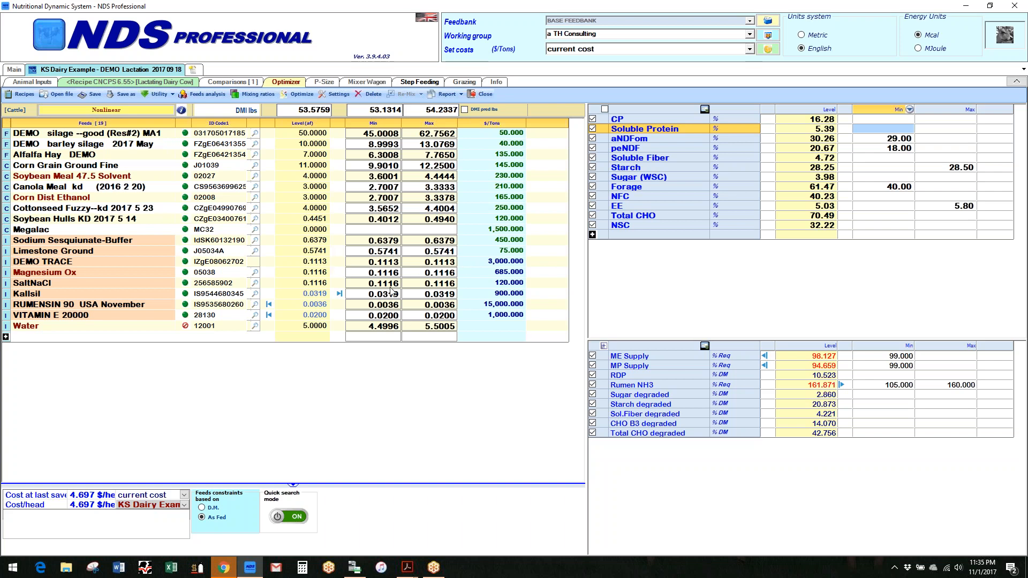
click(186, 330)
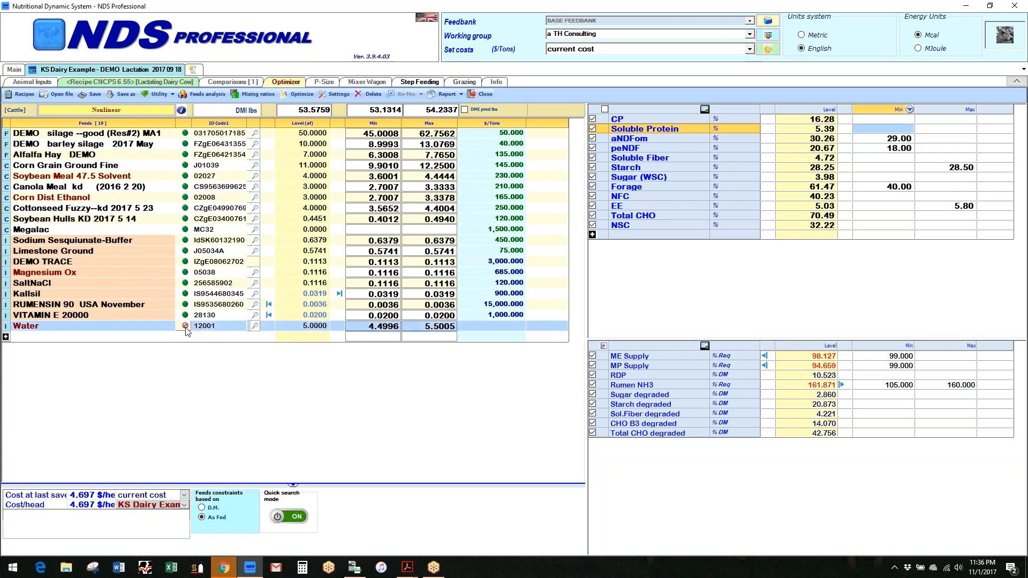
click(186, 327)
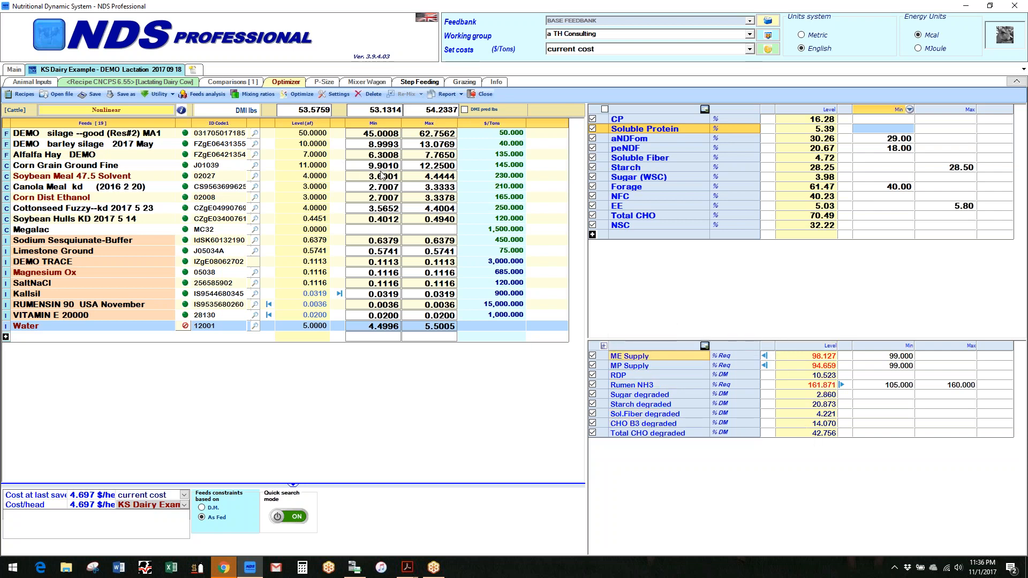
- Set the feed minimums to 1 for Corn Dist Ethanol, 2 for Canola Meal and 3 for Soybean Meal 47.5 Solvent
click(380, 199)
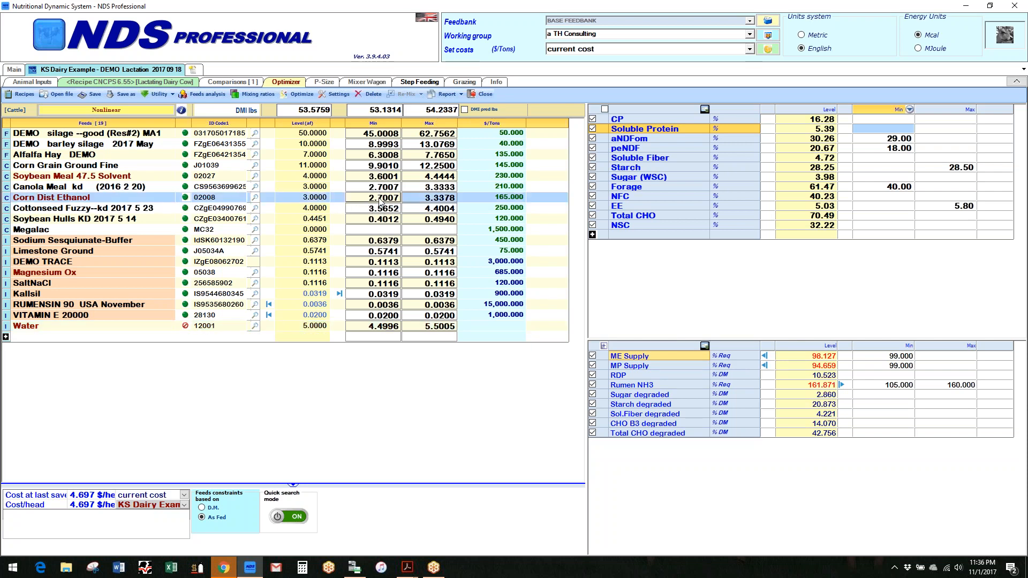
text(1)
key(Up)
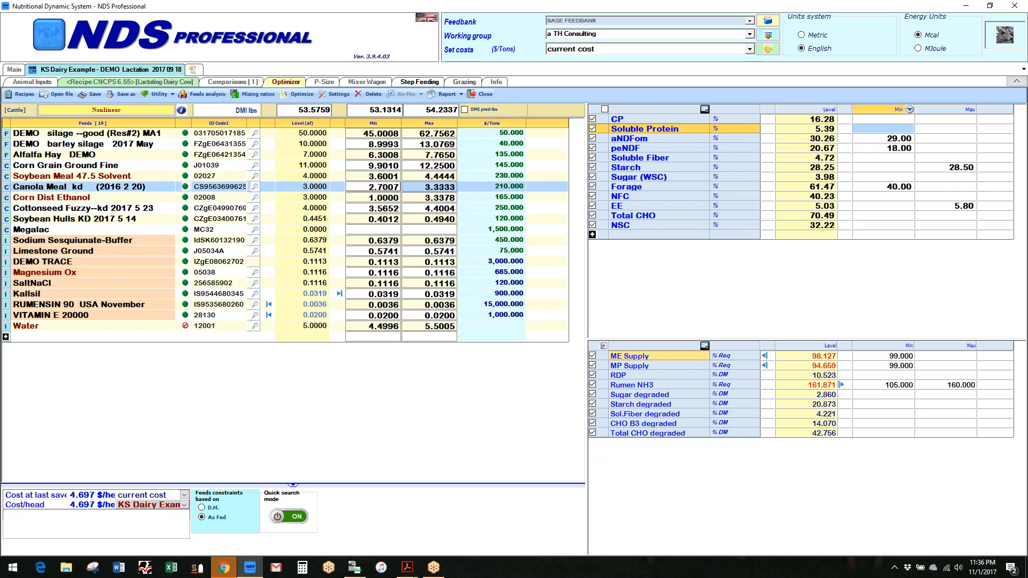
text(2)
key(Up)
text(3)
key(Up)
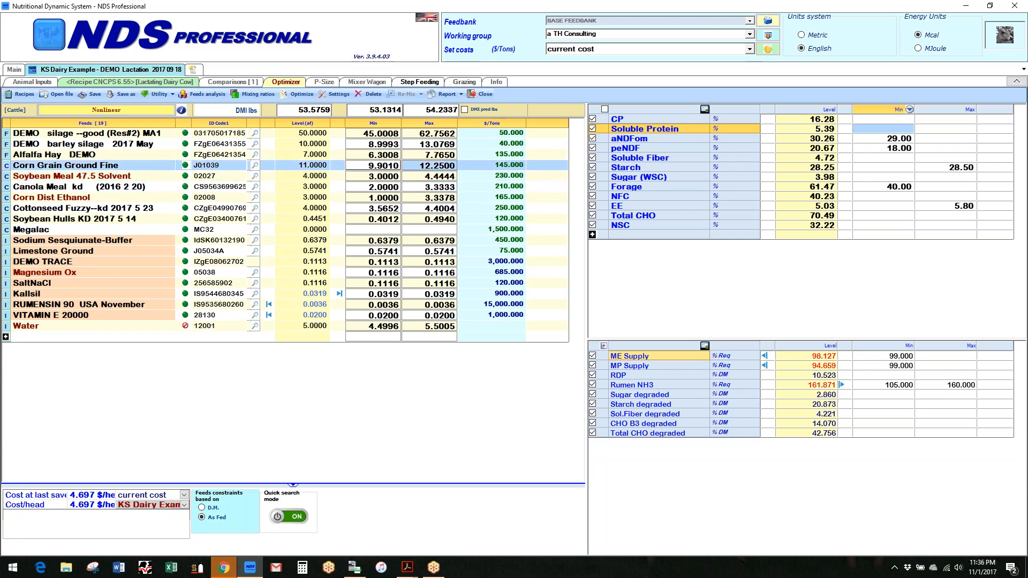
- Set the feed maximums to 4 for Canola Meal, 13 for Corn Grain Ground Fine and 1 for Soybean Hulls
key(Down)
key(Down)
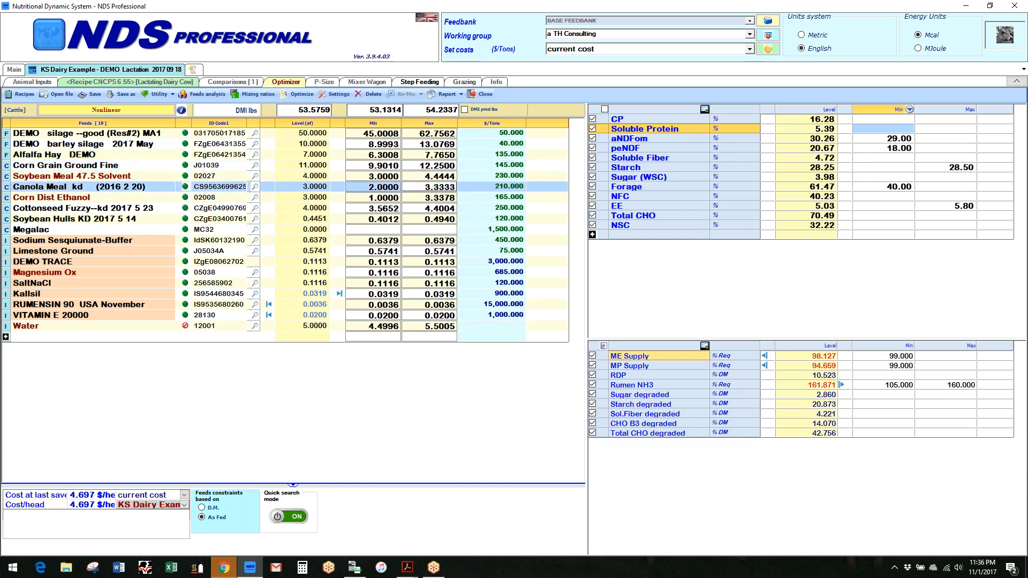
key(Right)
text(4)
key(Up)
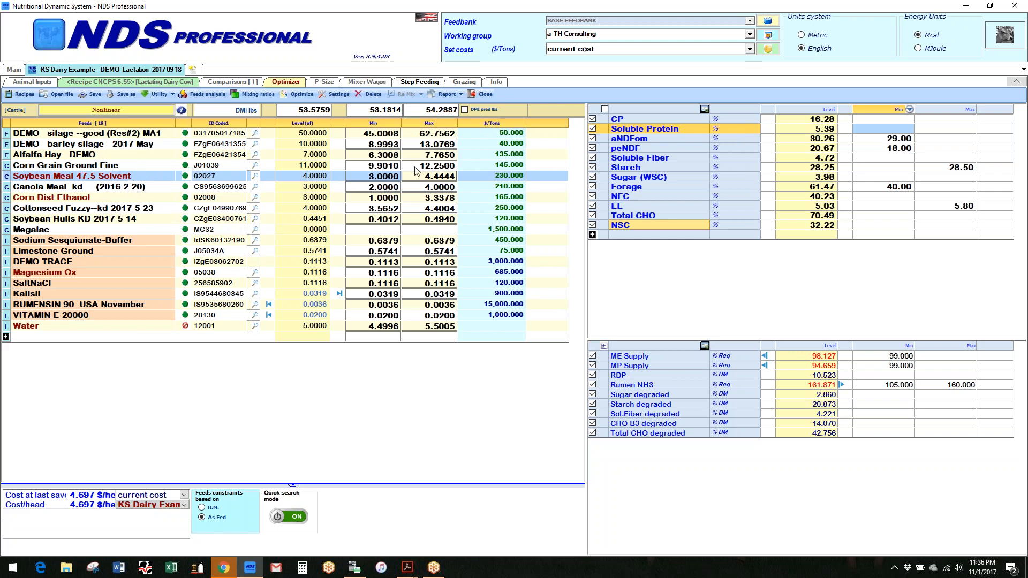
click(431, 168)
text(13)
key(Return)
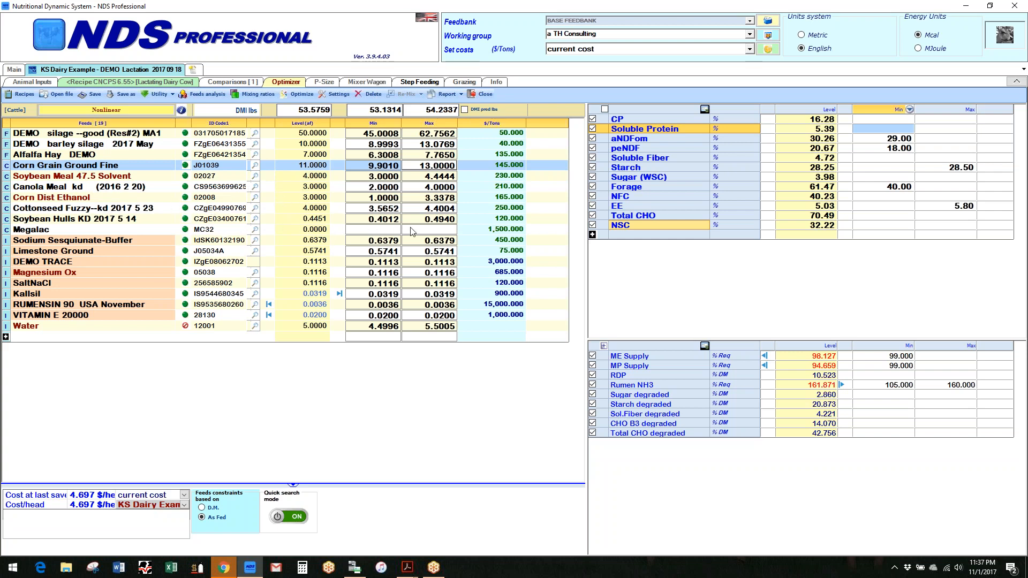
click(443, 223)
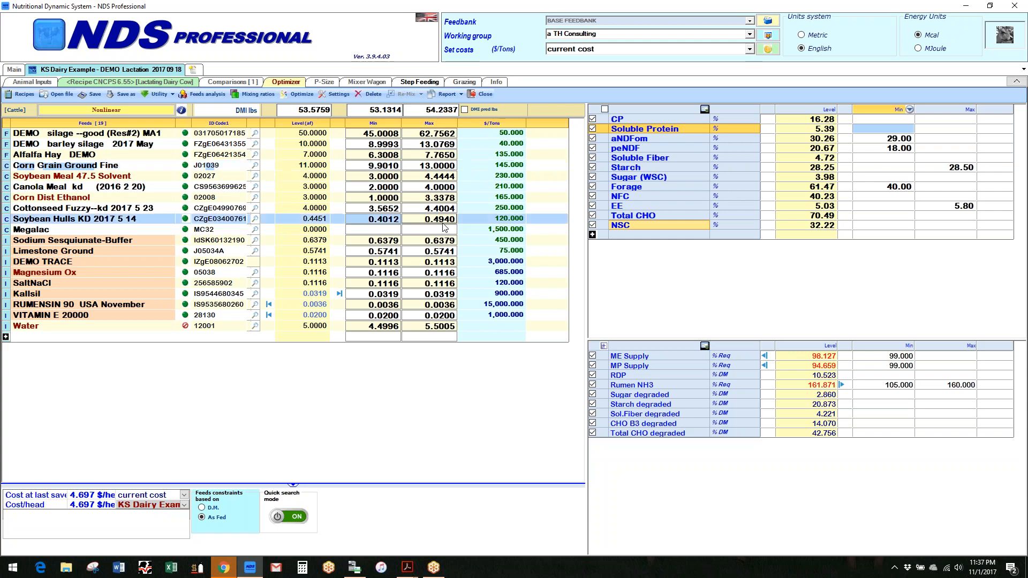
text(1)
key(Return)
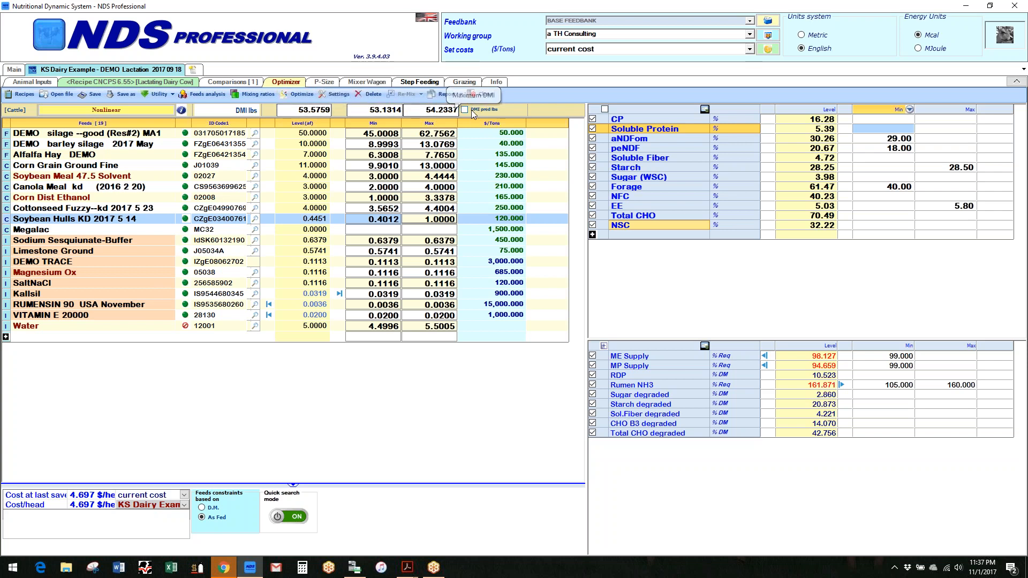
- Set the ration's maximum DMI to 53.5759 lbs
click(420, 111)
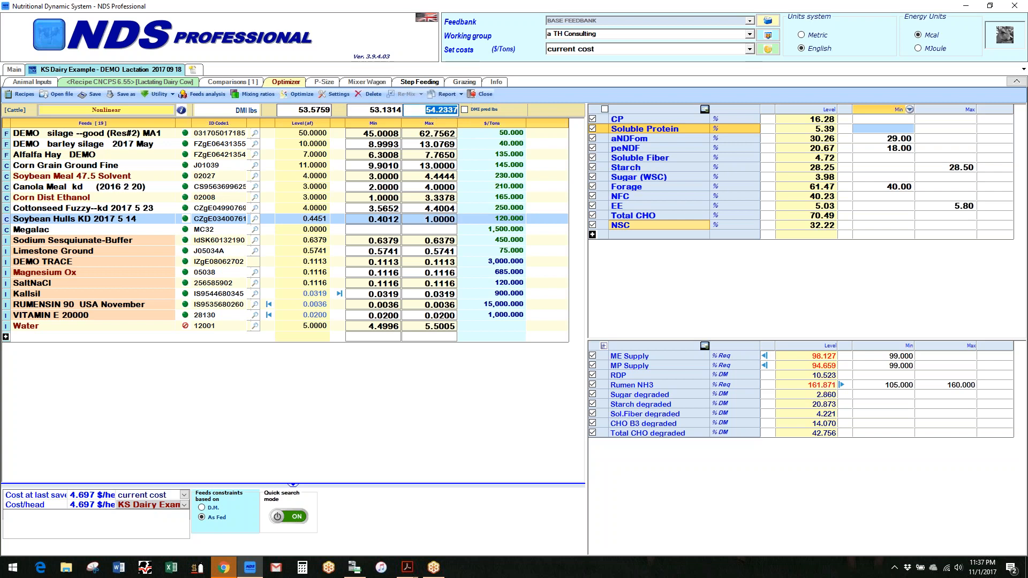
text(53.5)
key(Return)
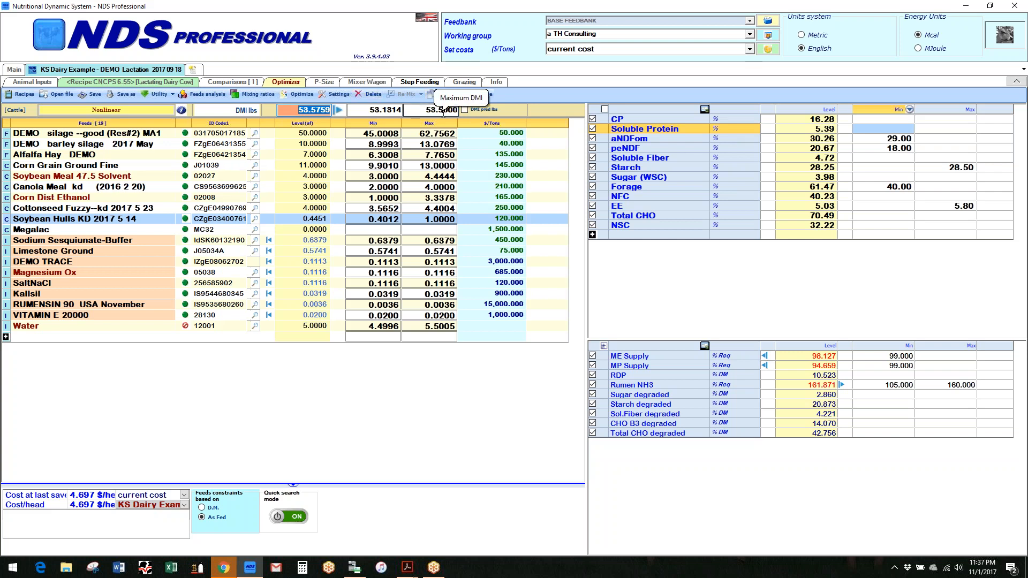
click(443, 111)
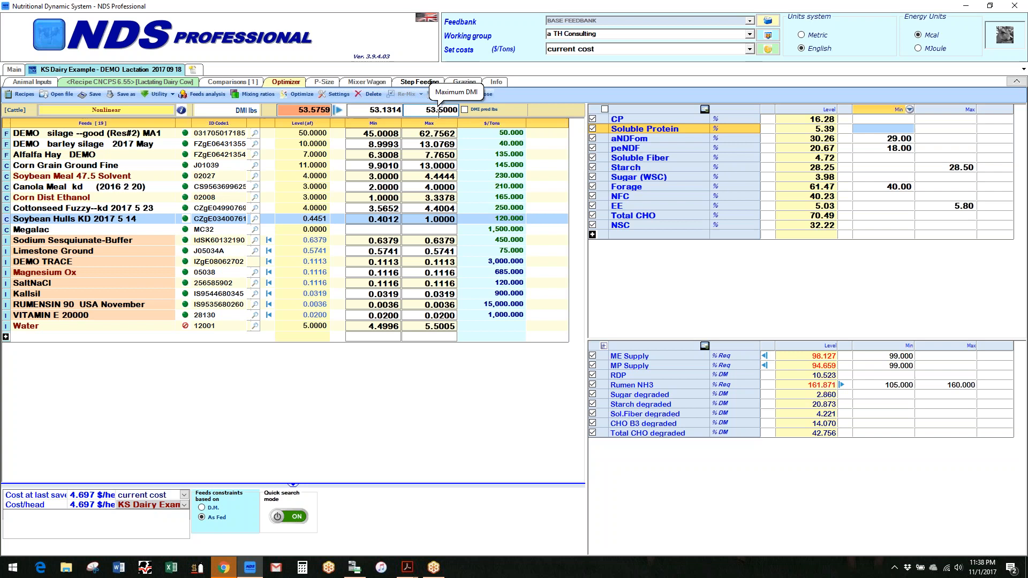
click(439, 111)
text(759)
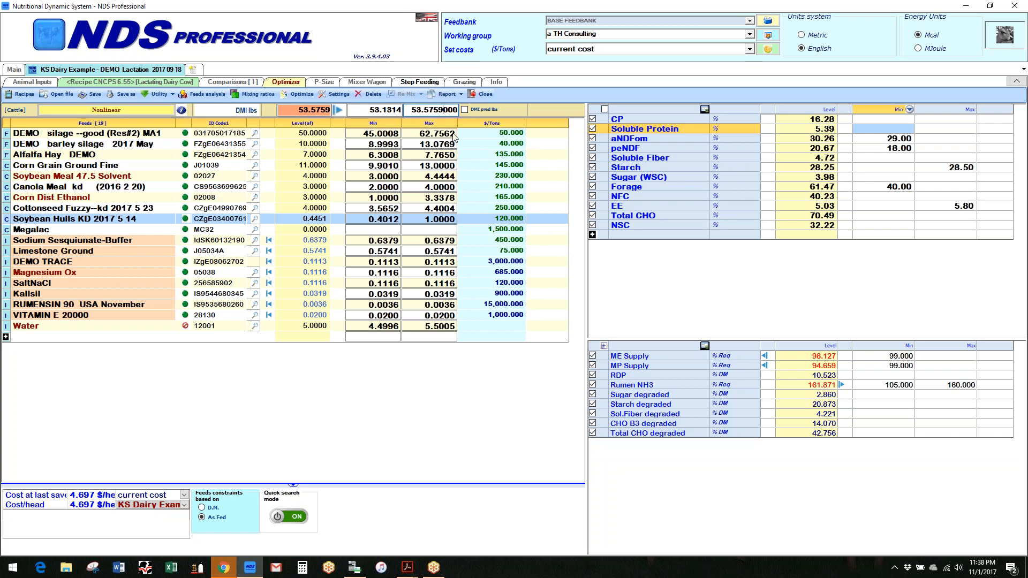
key(Delete)
key(Delete)
key(Delete)
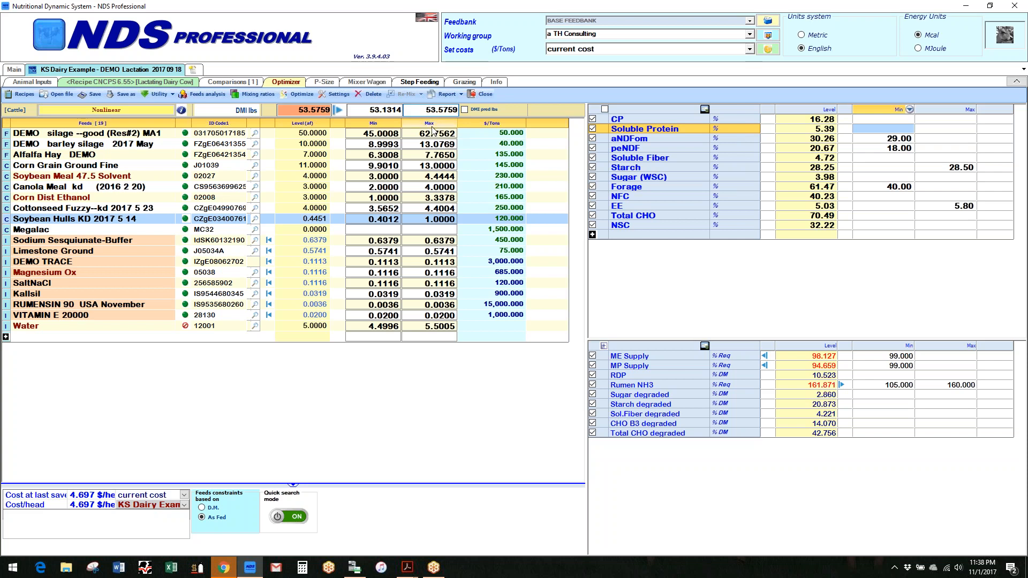
- Set the ration's DMI limits to a minimum of 50 lbs and a maximum of 53.6 lbs
click(432, 134)
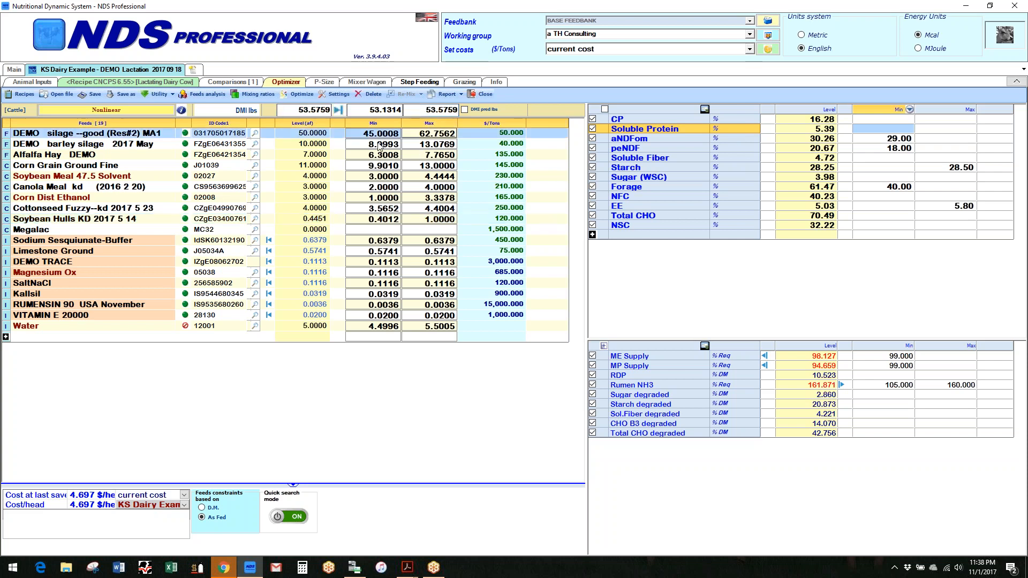
click(464, 110)
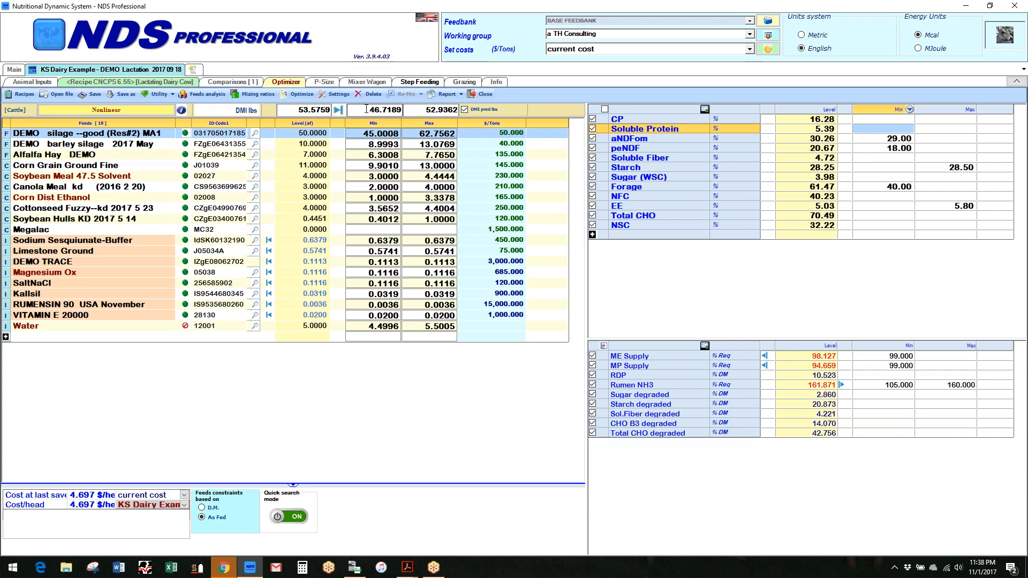
drag(367, 109, 424, 108)
text(50)
key(Return)
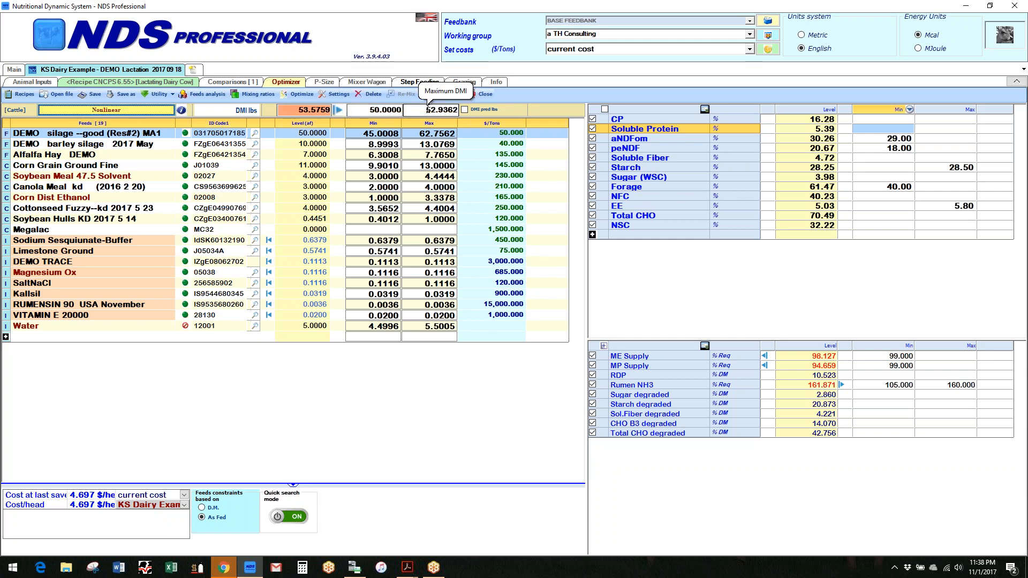
drag(418, 111, 464, 109)
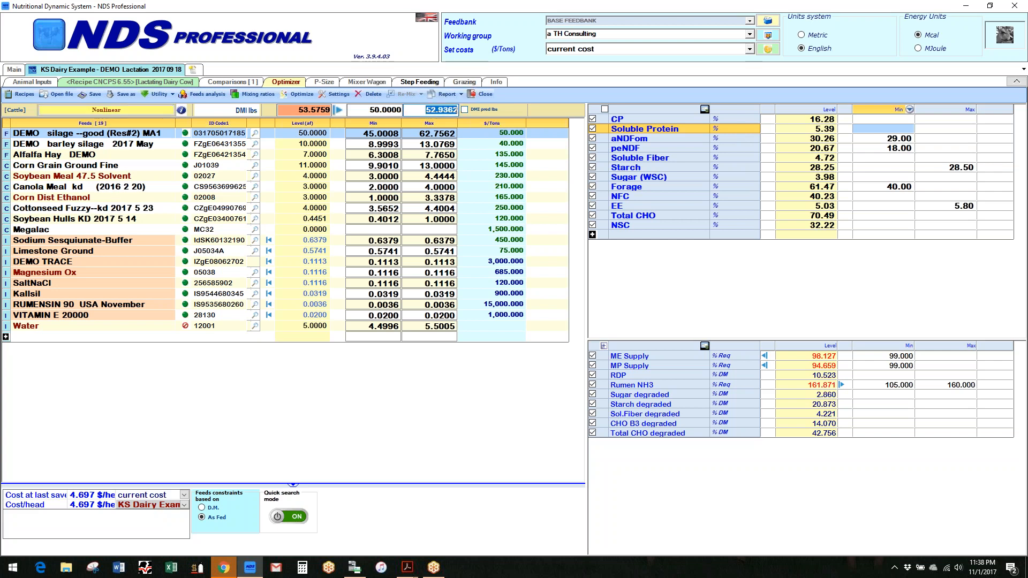
text(53.6)
key(Tab)
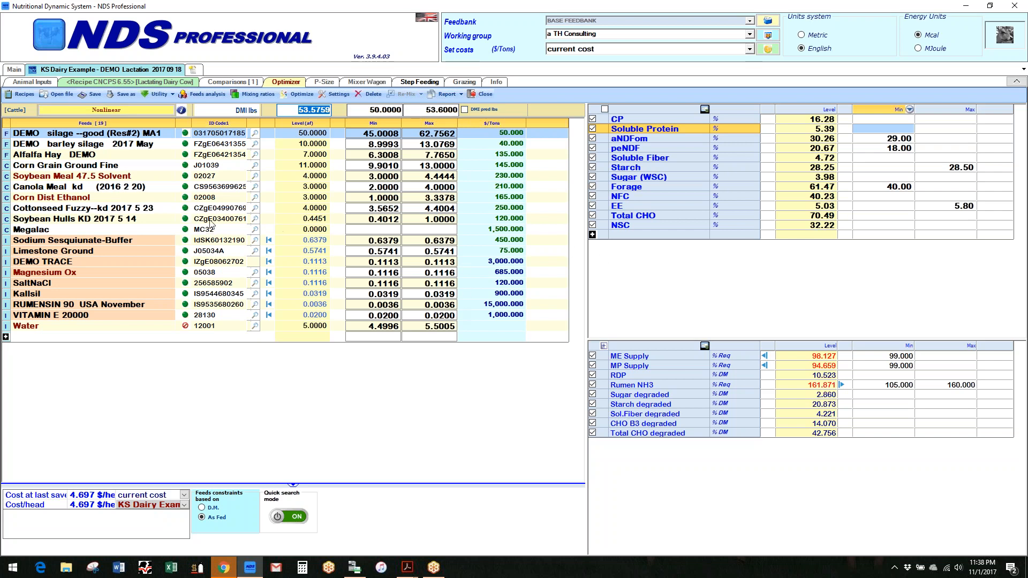
- Set Megalac's maximum to 0.5 lbs and run the nonlinear optimization
click(427, 231)
text(.5)
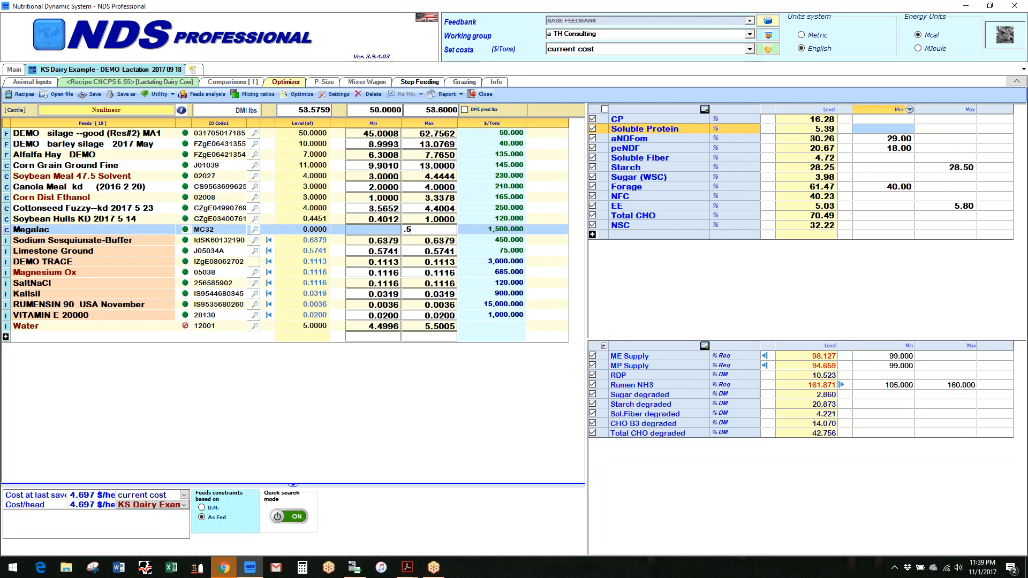
key(Return)
click(303, 93)
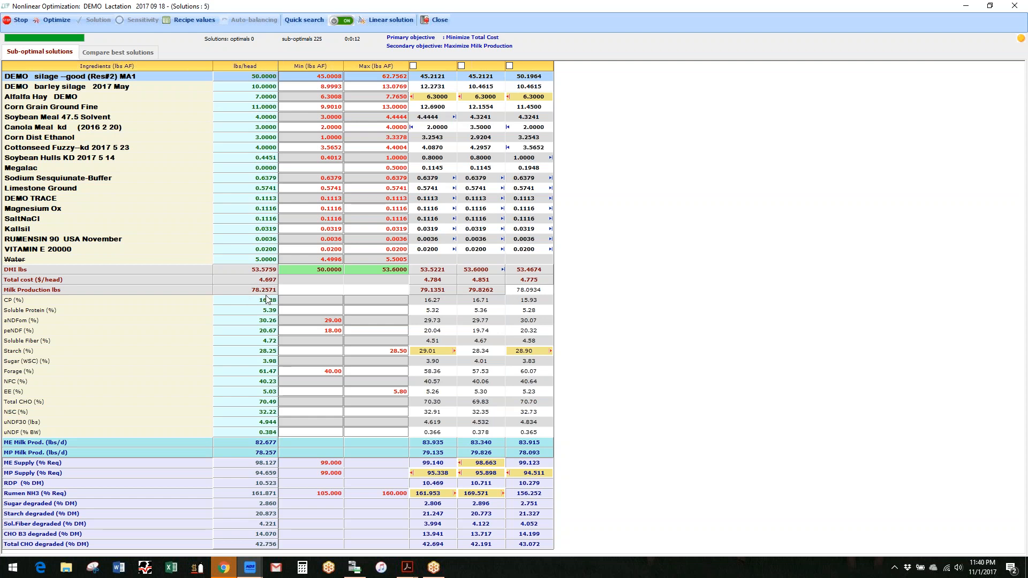
- Compare the ME, MP and overall milk production of the current ration with the sub-optimal solutions
click(260, 446)
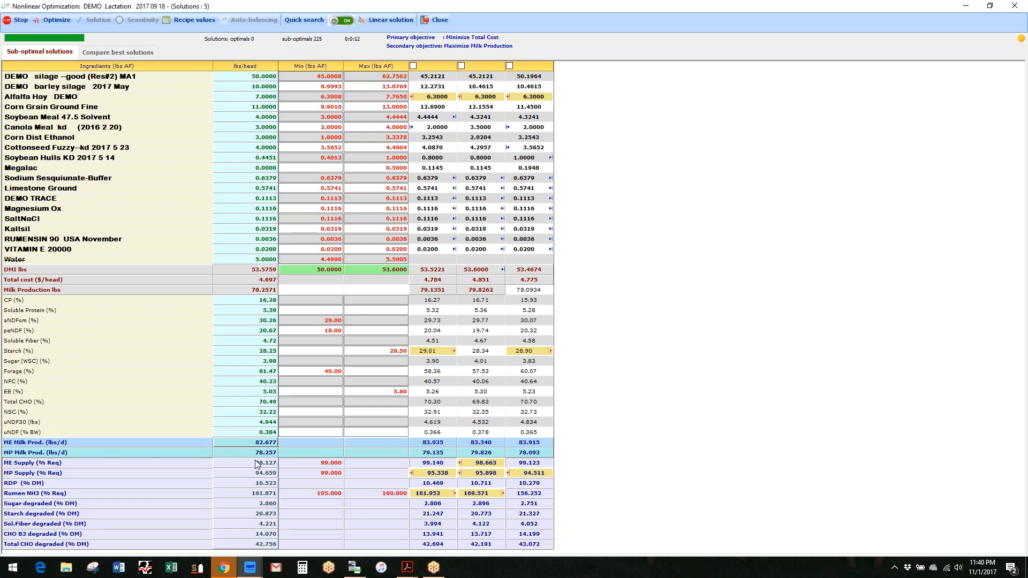
click(260, 455)
click(261, 294)
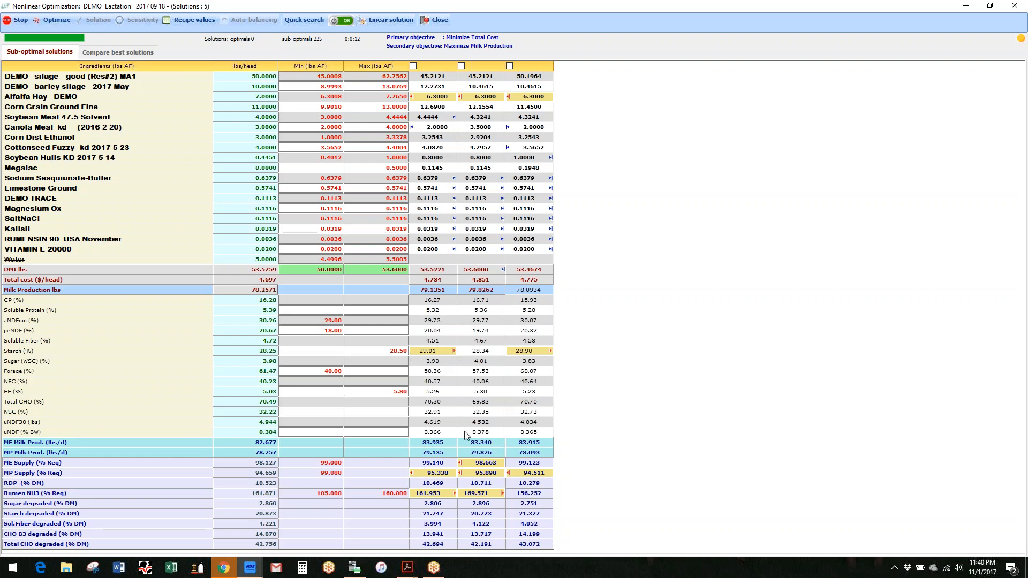
click(432, 449)
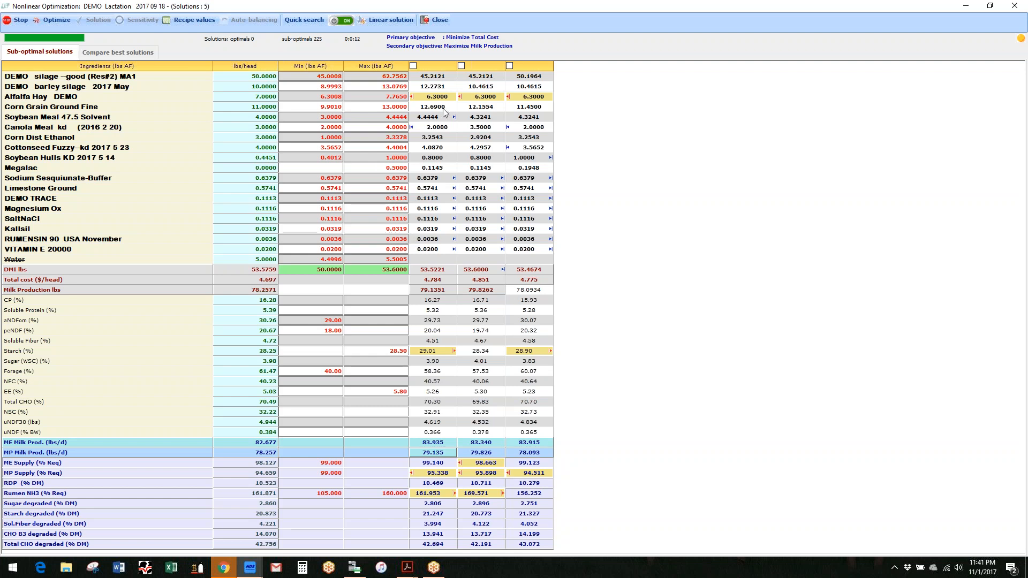
- Set the Alfalfa Hay minimum to 5 lbs and rerun the nonlinear optimization
click(323, 100)
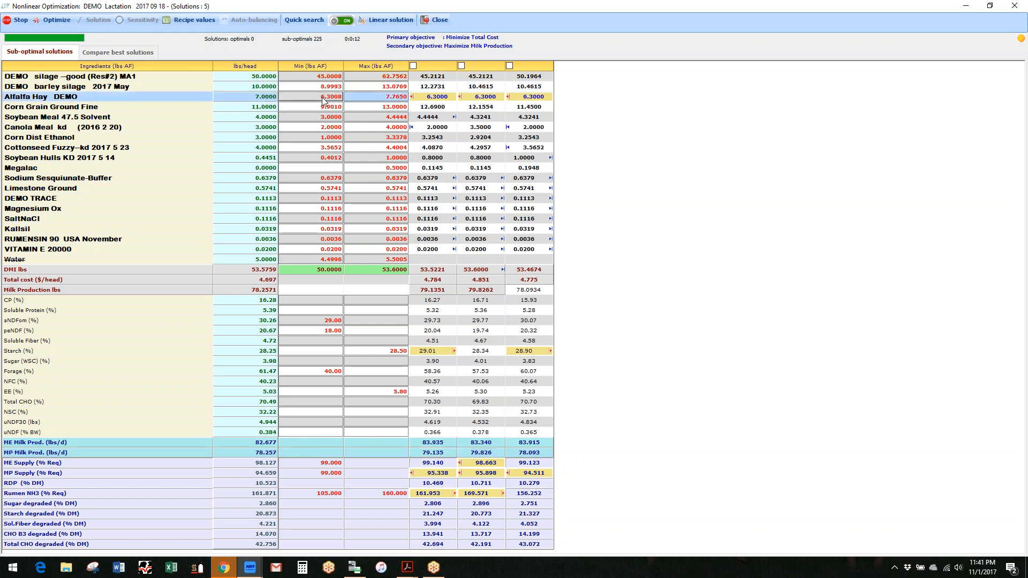
text(5)
key(Return)
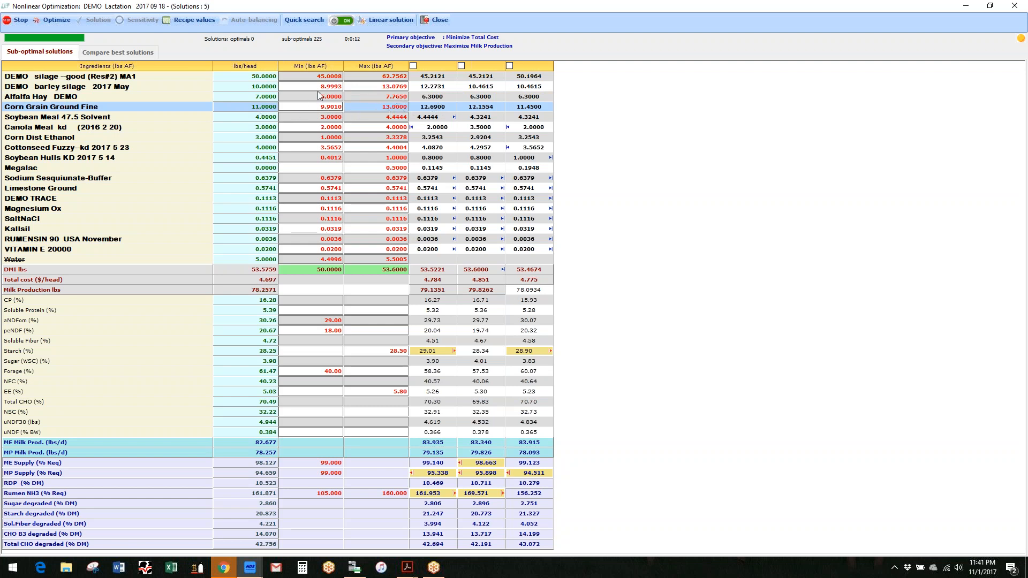
click(52, 24)
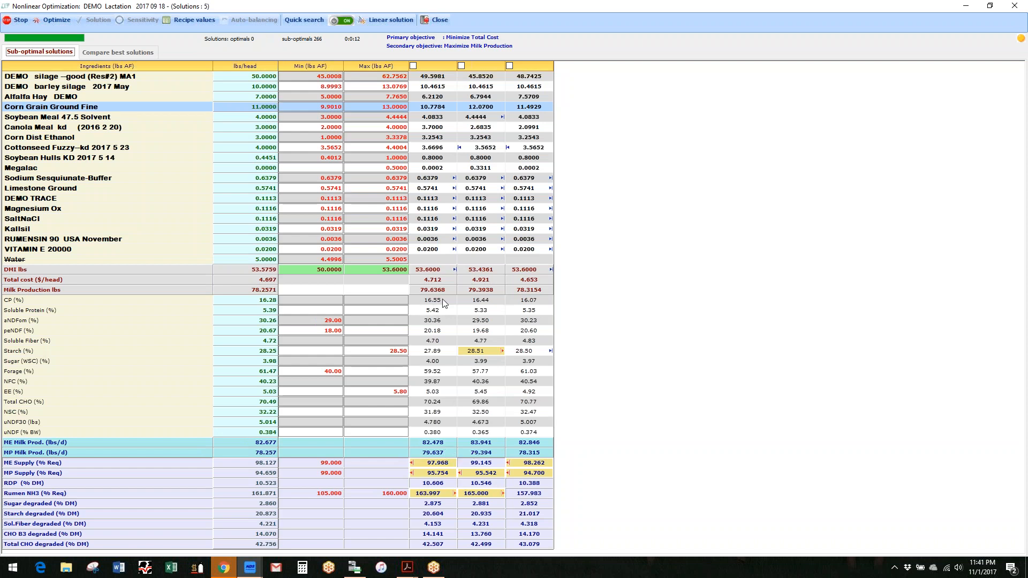
- Set the maximum of Soybean Meal 47.5 Solvent to 5 lbs and the minimum of Cottonseed Fuzzy to 2 lbs
click(324, 80)
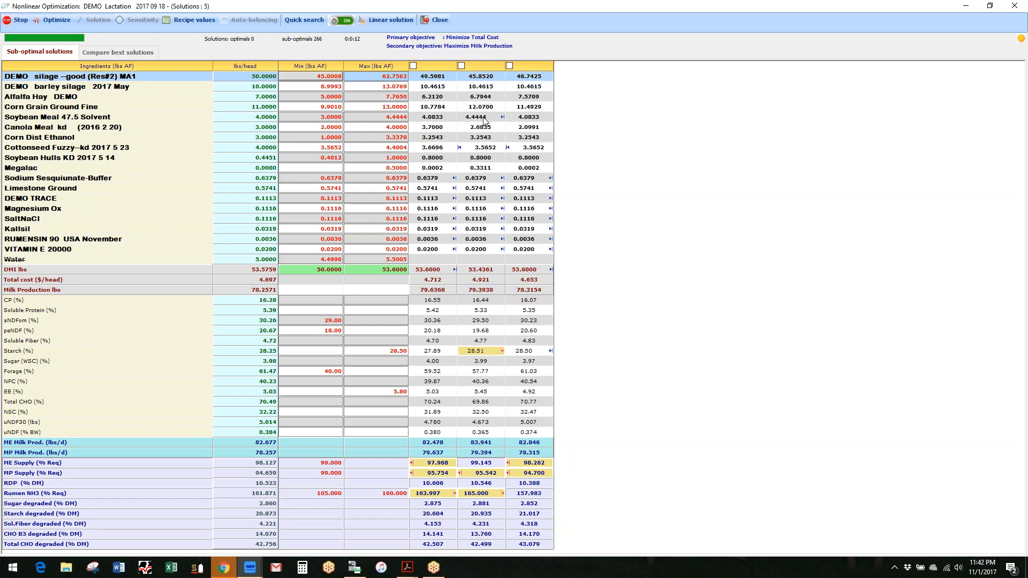
click(392, 120)
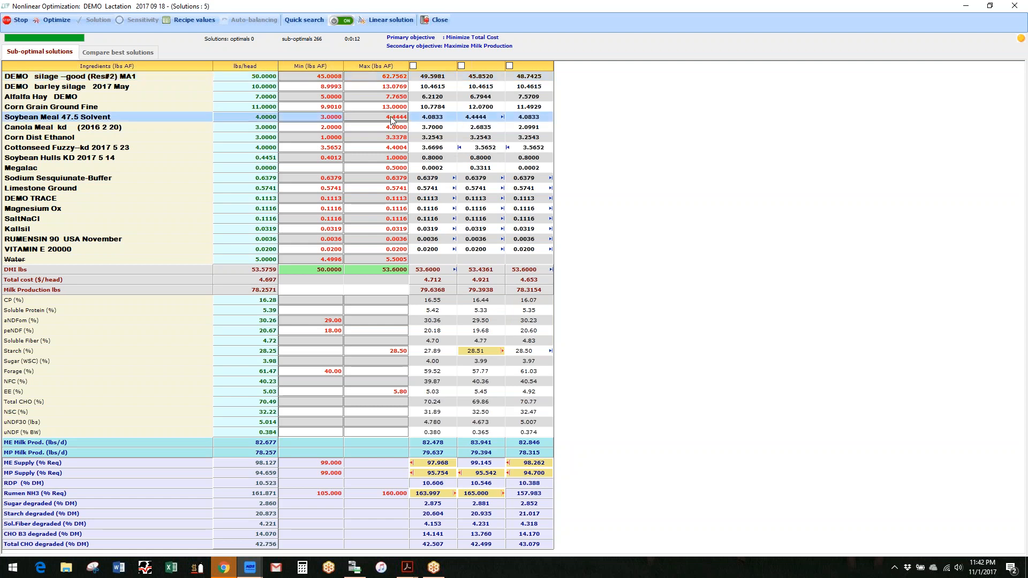
text(5)
key(Return)
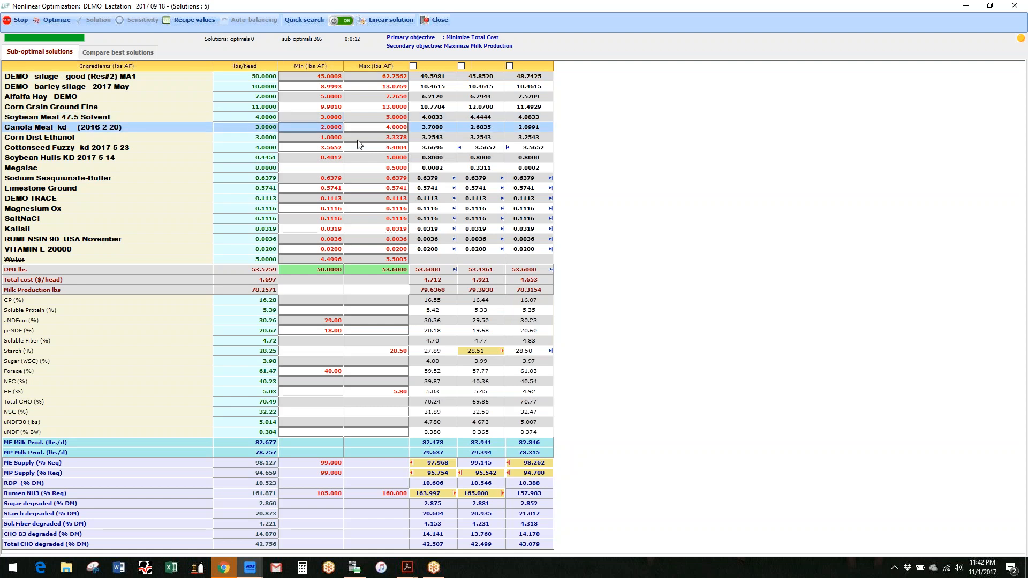
click(323, 150)
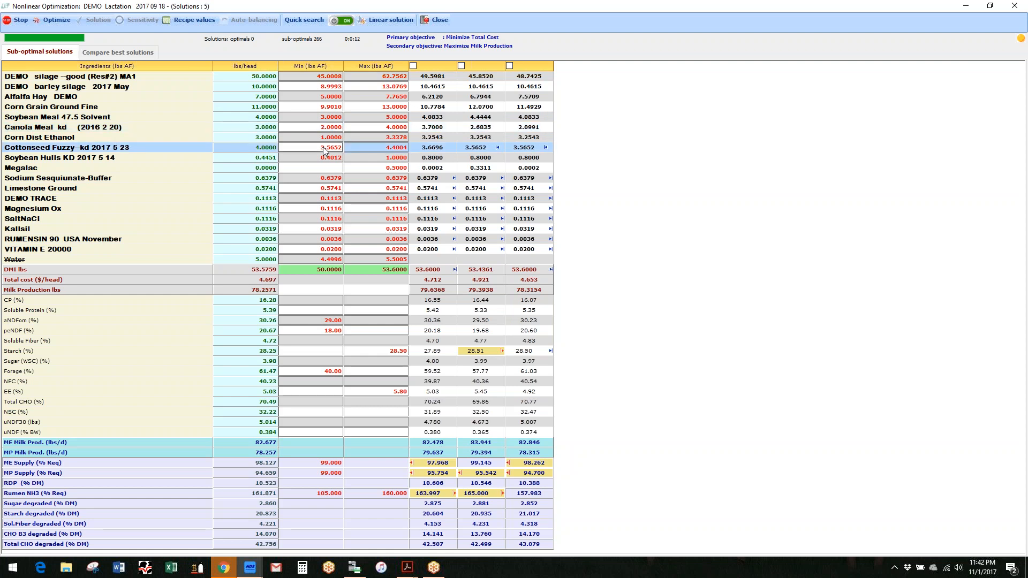
text(2)
key(Return)
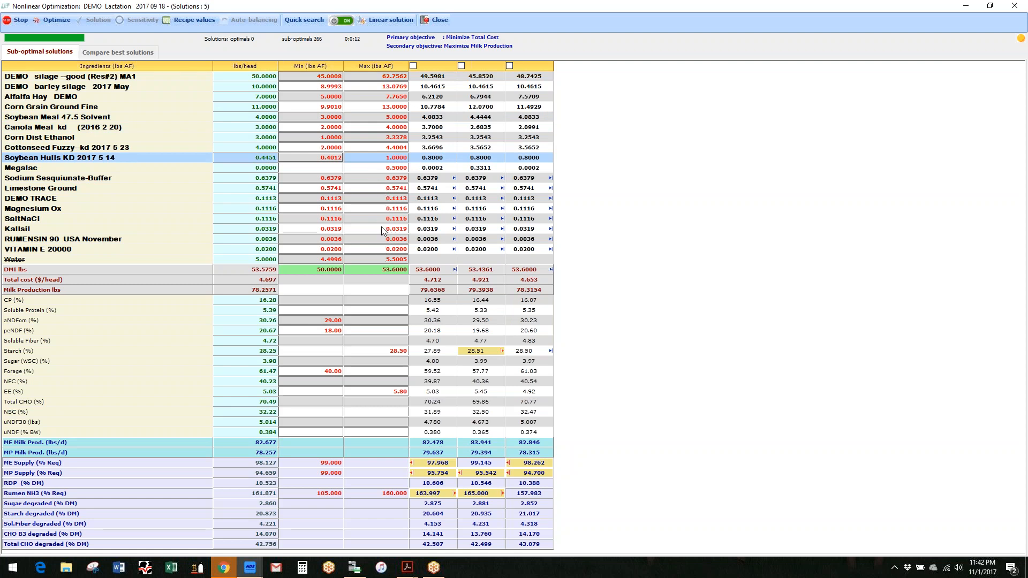
- Check the Megalac and Starch limits and rerun the nonlinear optimization with the revised feed constraints
click(319, 168)
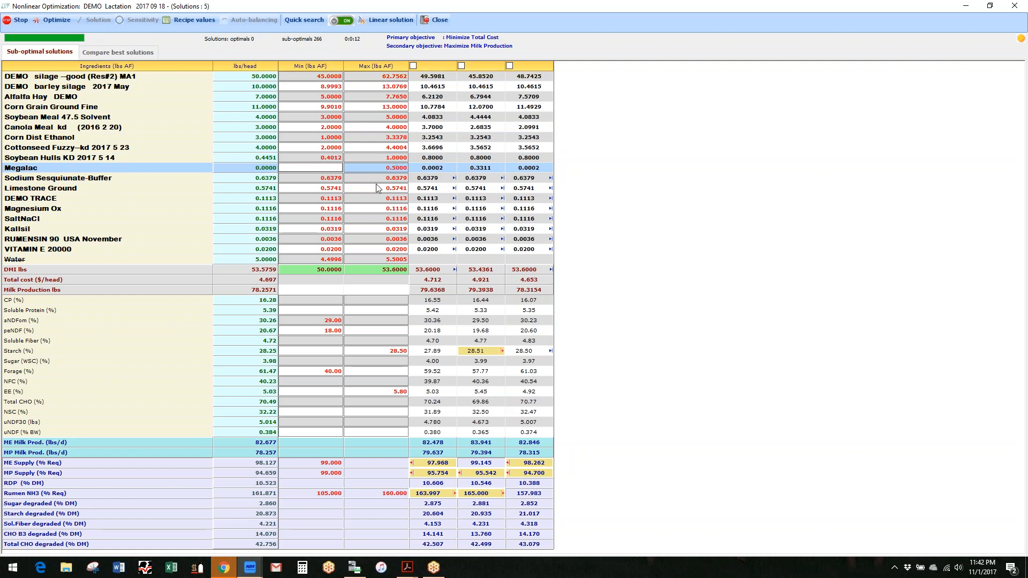
click(482, 350)
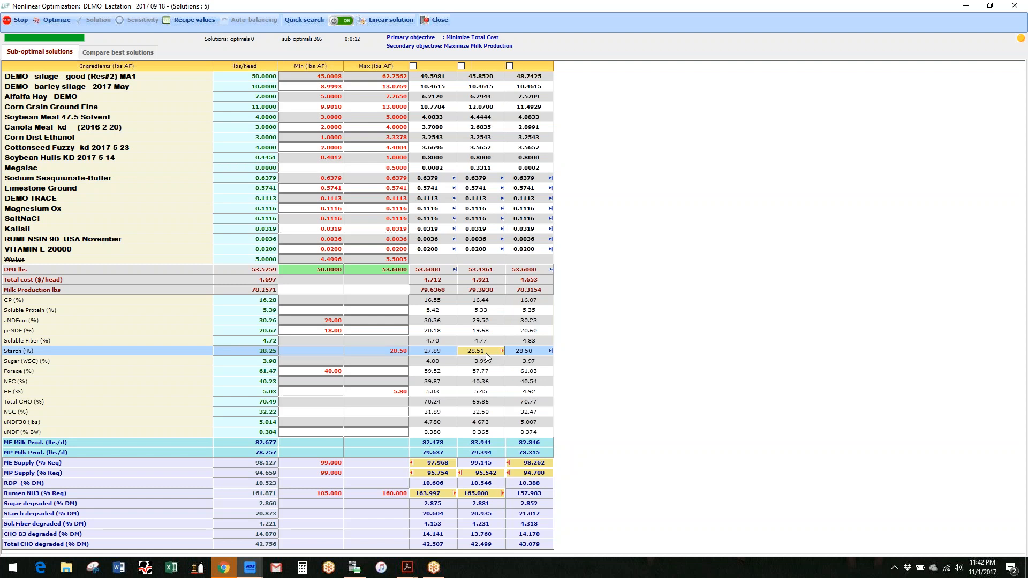
click(390, 351)
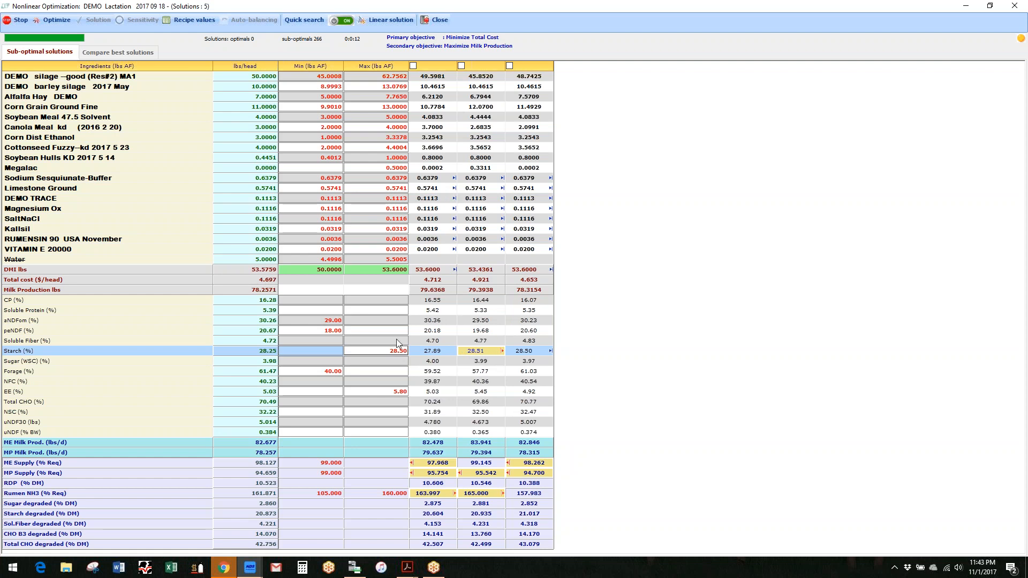
click(63, 22)
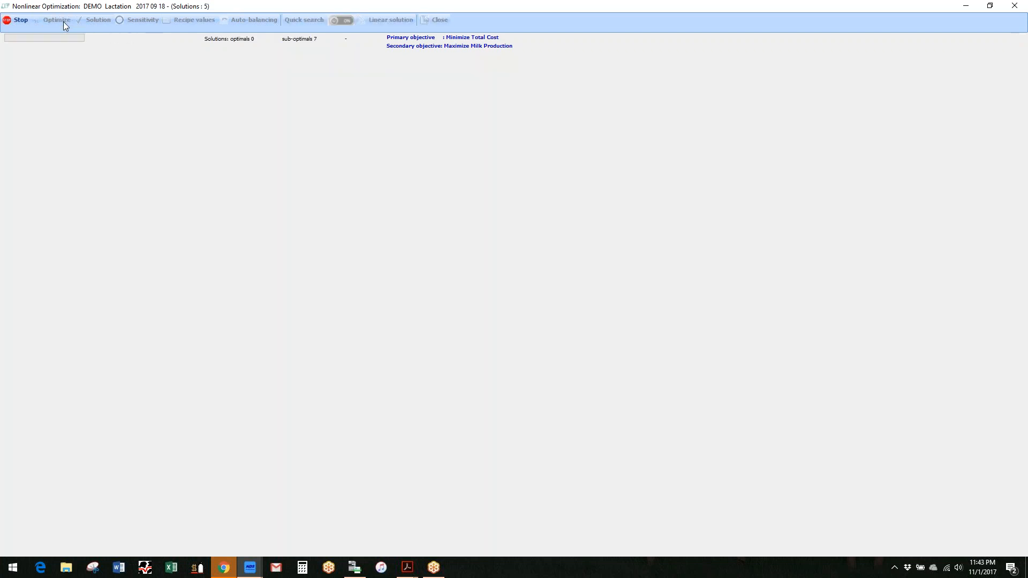
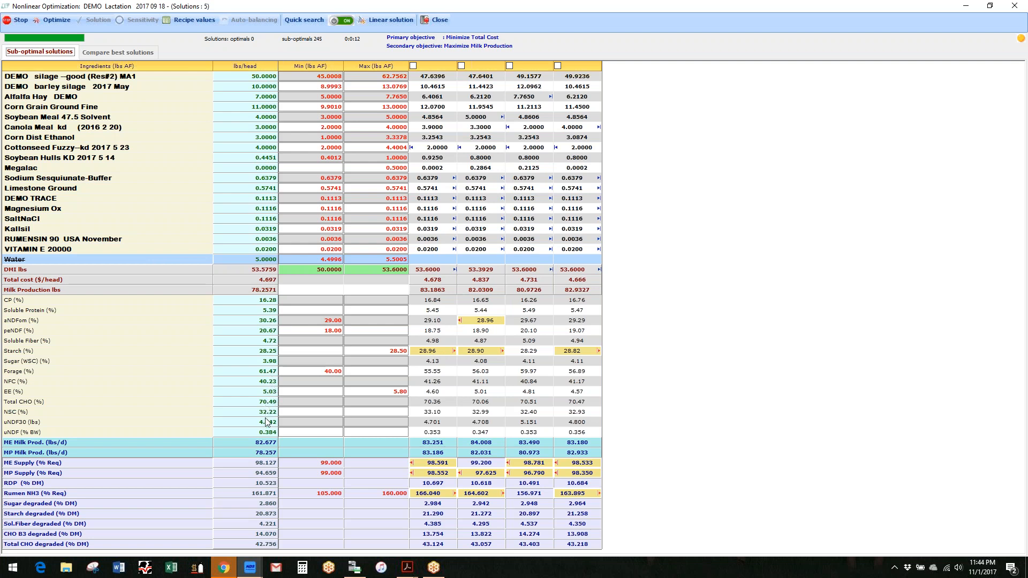
- Compare ME and MP milk production and total cost of the current ration with the new solutions
click(266, 444)
click(266, 454)
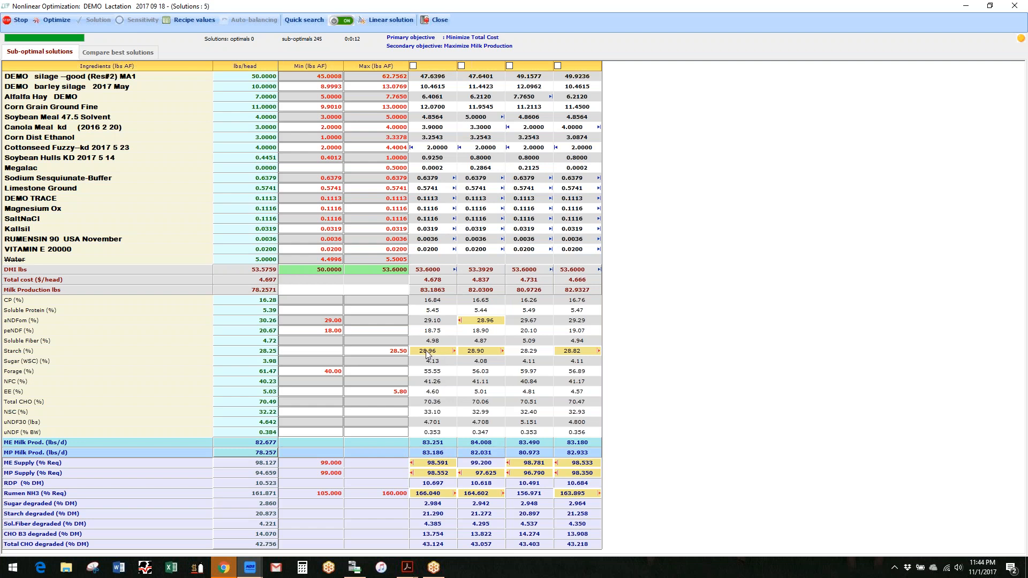
click(442, 453)
click(265, 284)
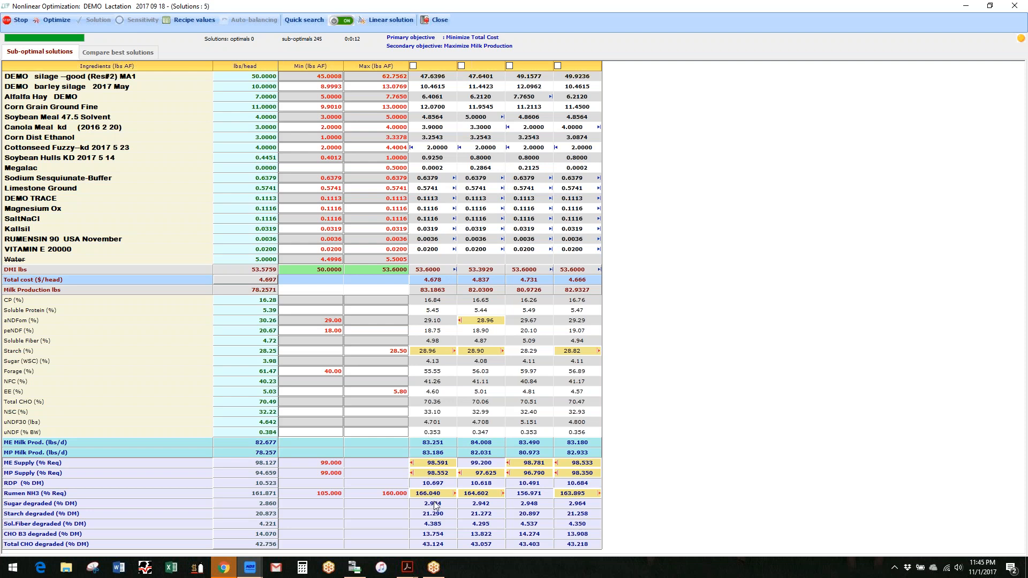
- Set the maximum for Starch to 29% and for Rumen NH3 to 166% of requirement
click(397, 352)
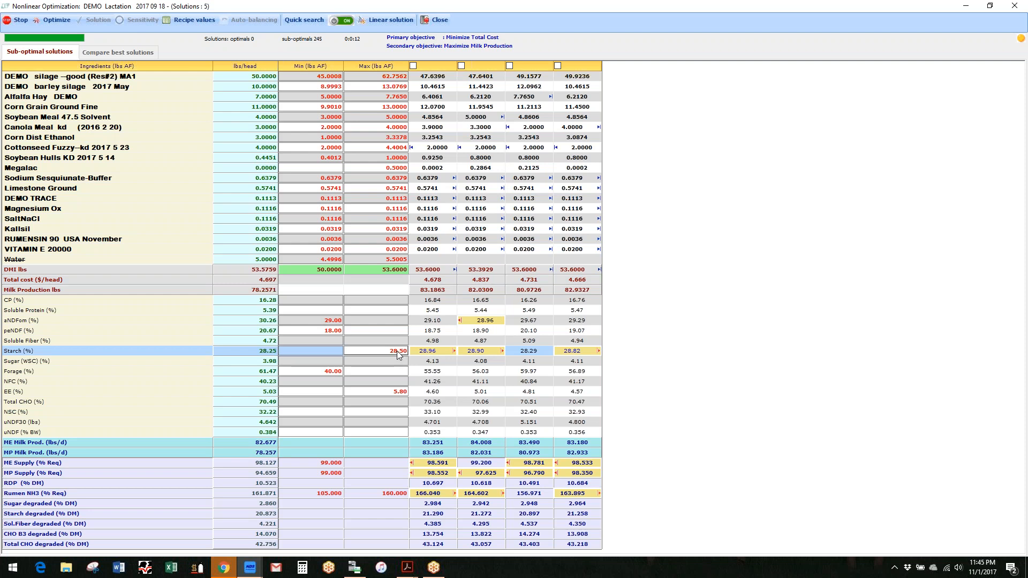
text(29)
key(Return)
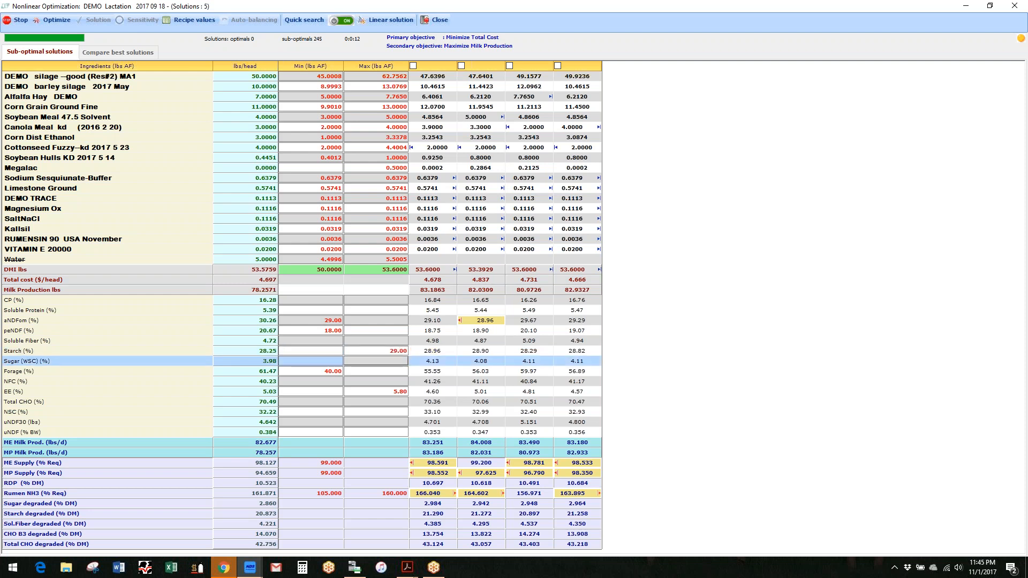
click(399, 495)
text(160)
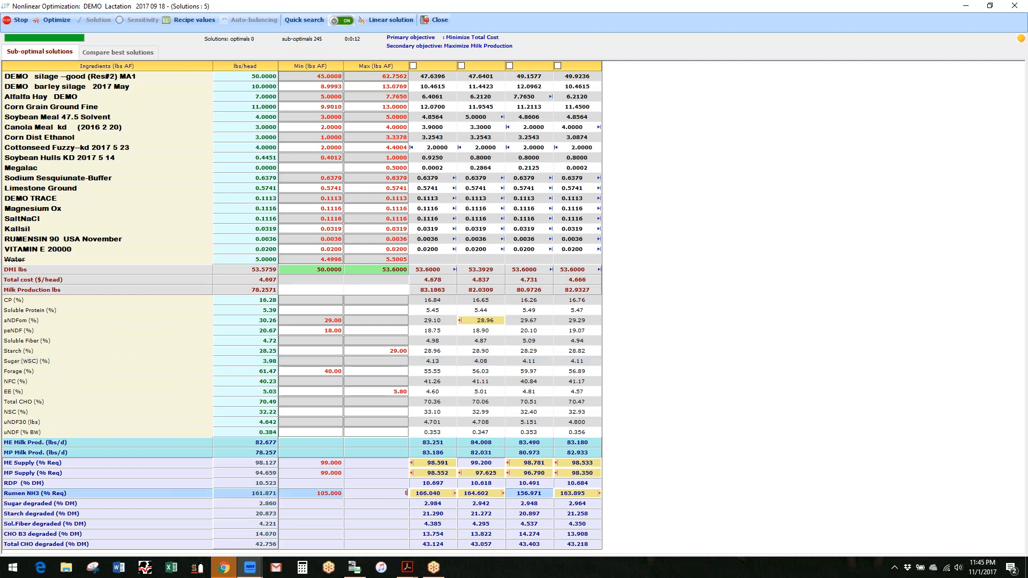
key(Return)
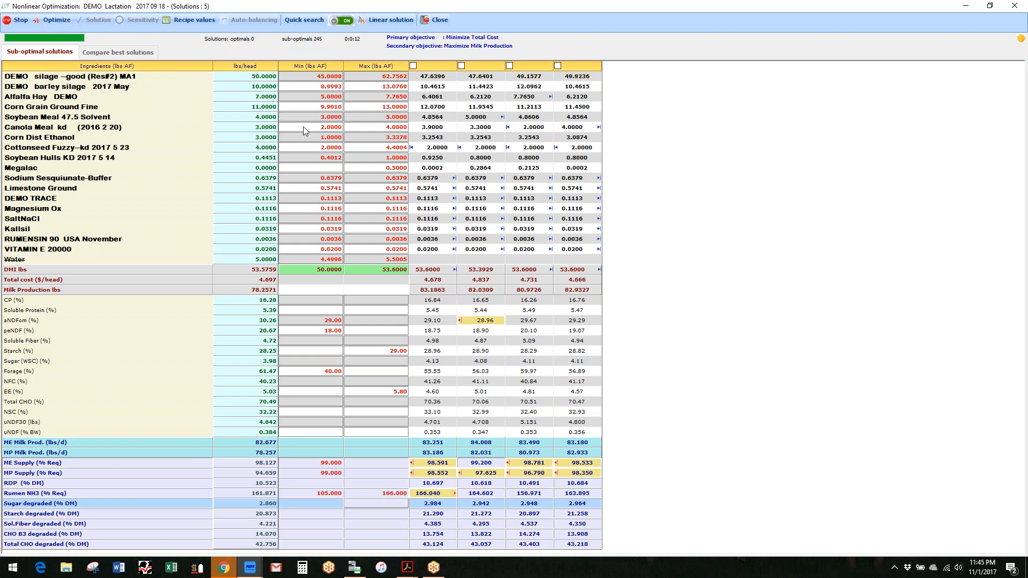
- Set the Cottonseed Fuzzy minimum to 1 lb and rerun the nonlinear optimization
click(336, 150)
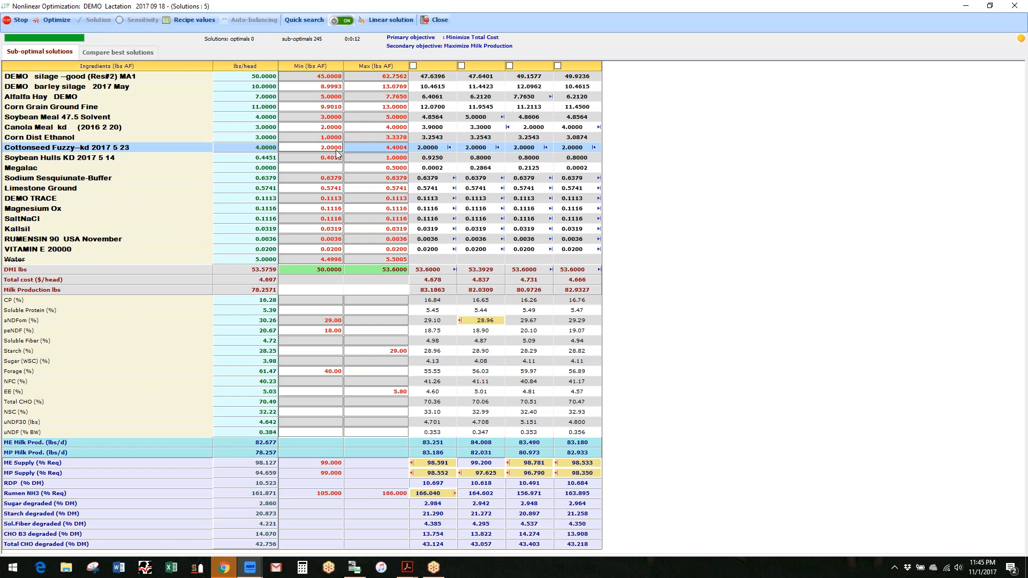
text(1)
key(Return)
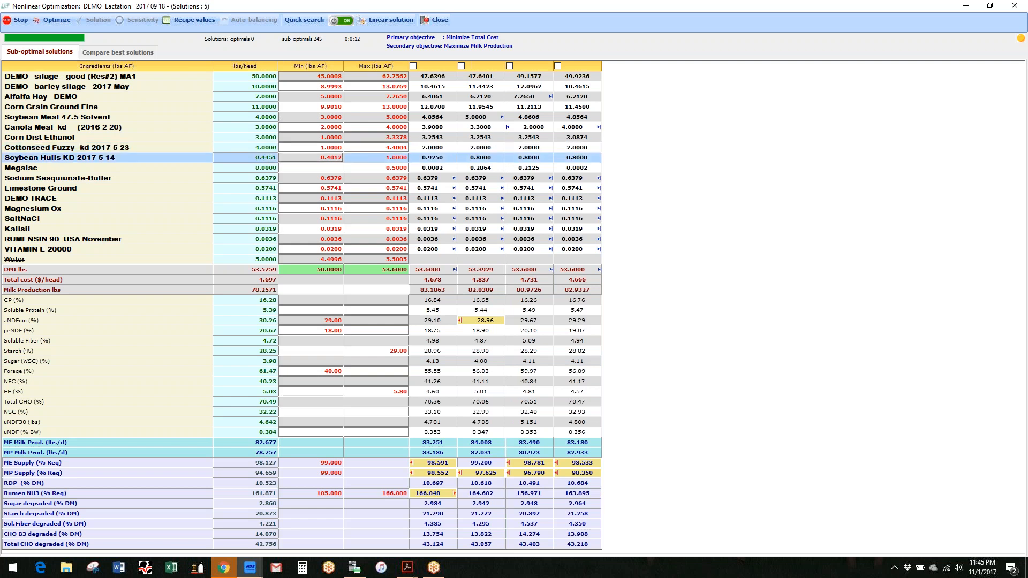
click(61, 20)
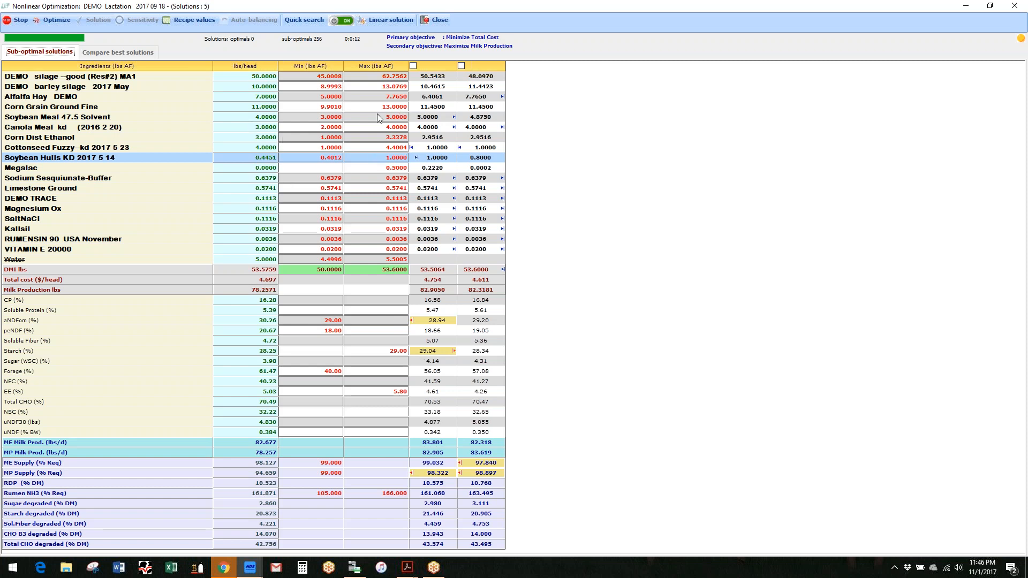
- Set the Canola Meal maximum to 5 lbs
click(394, 128)
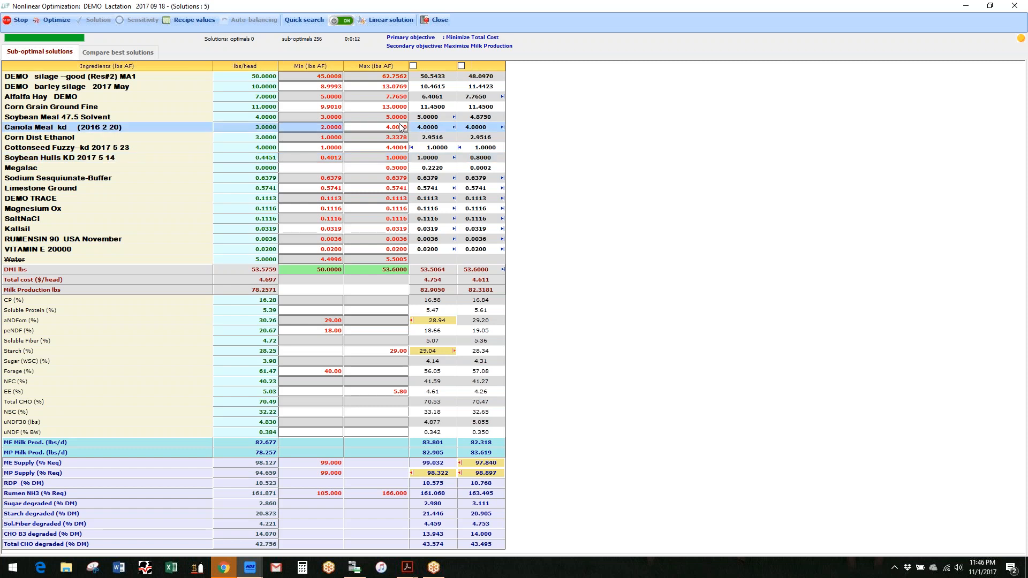
text(5)
key(Up)
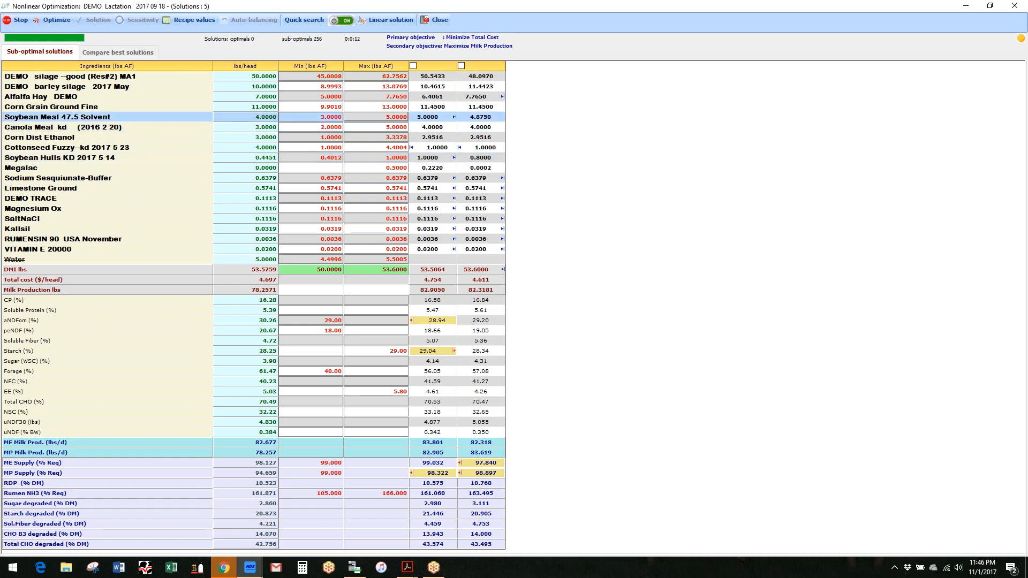
key(Up)
key(Up)
key(Up)
key(Down)
key(Down)
key(Down)
key(Down)
key(Down)
key(Down)
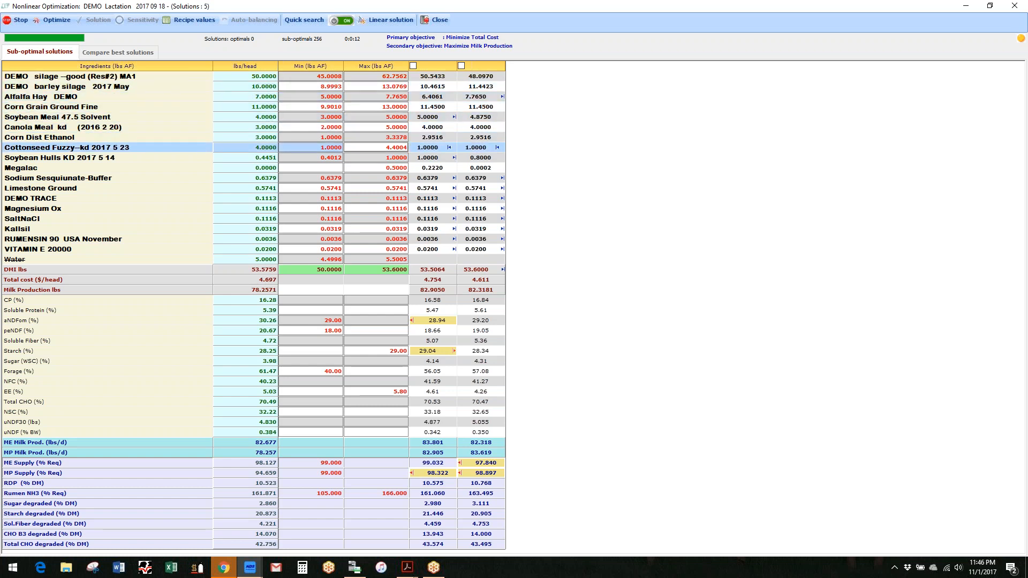
- Set the maximum DMI to 54 lbs and rerun the nonlinear optimization
click(394, 270)
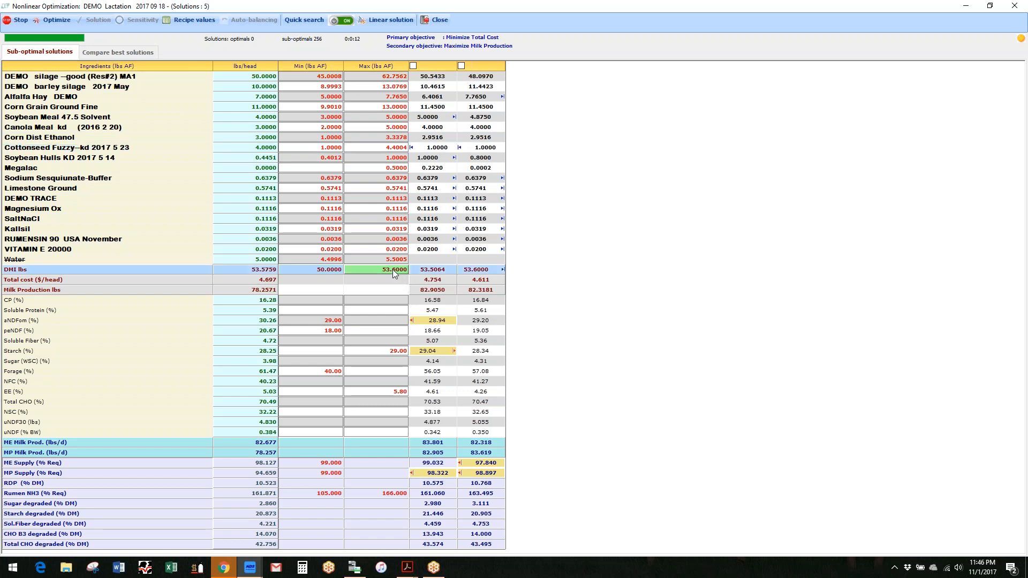
text(54)
key(Return)
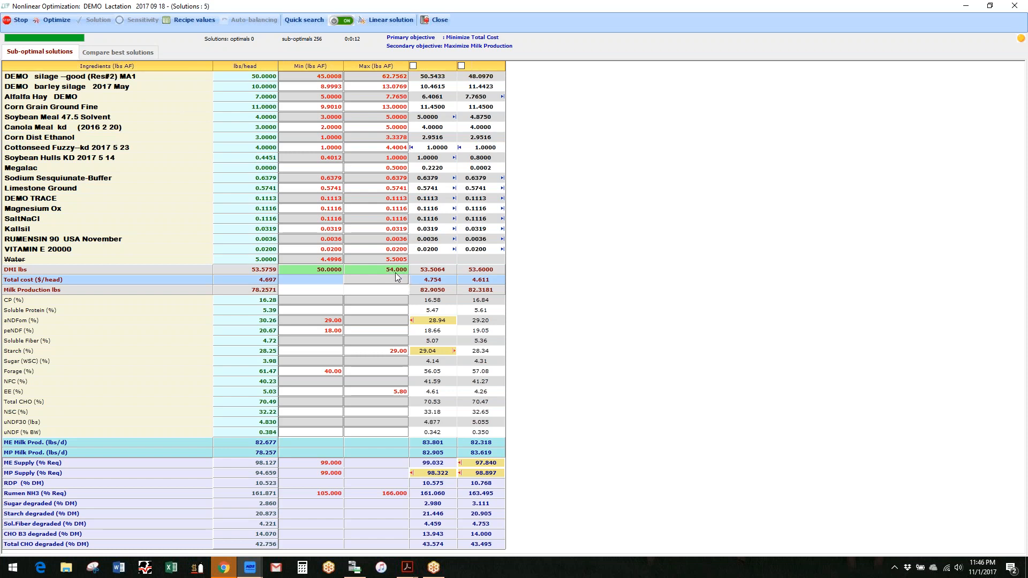
click(57, 20)
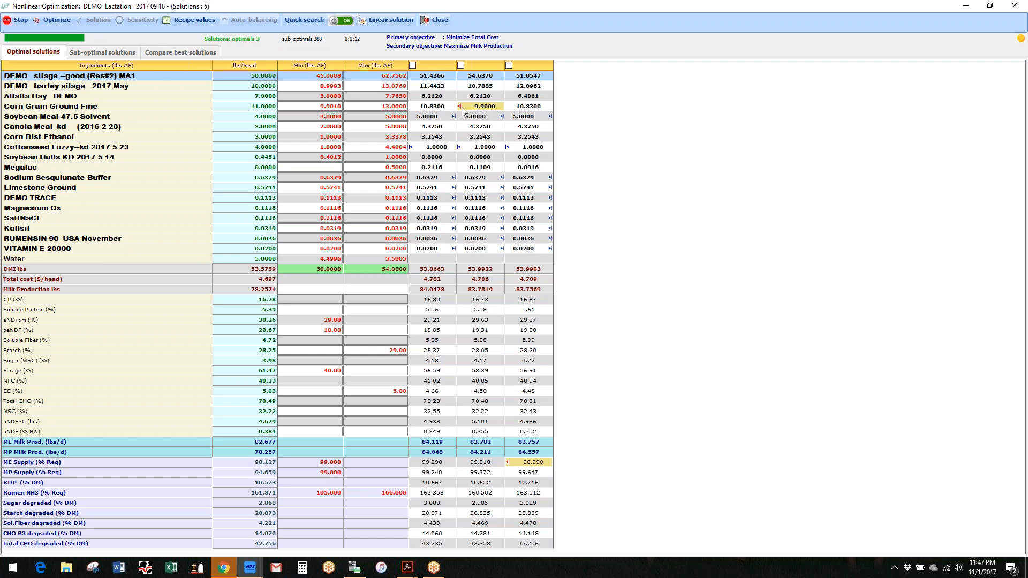
- Set the Corn Grain Ground Fine minimum to 9 lbs
click(329, 109)
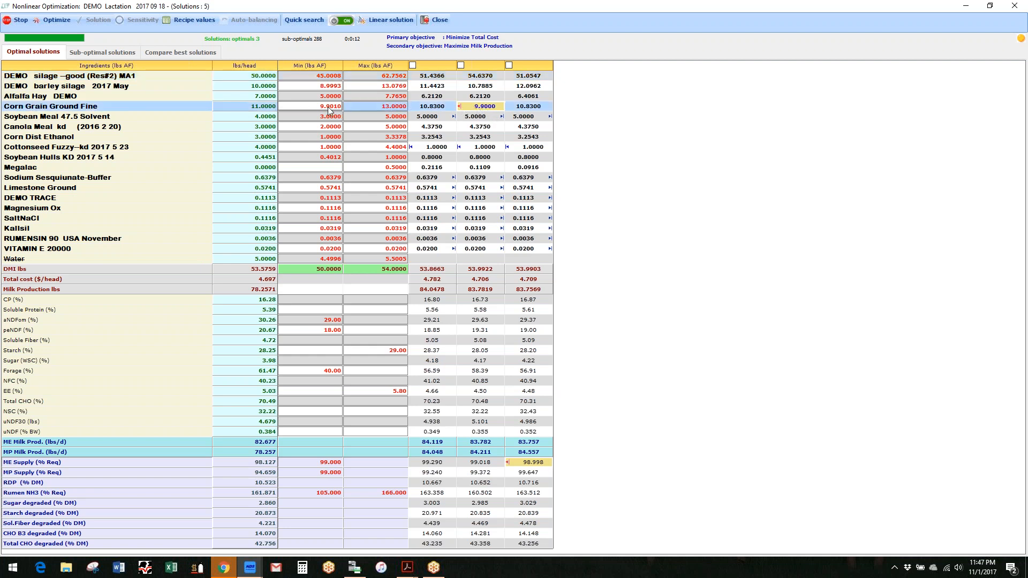
text(9)
key(Return)
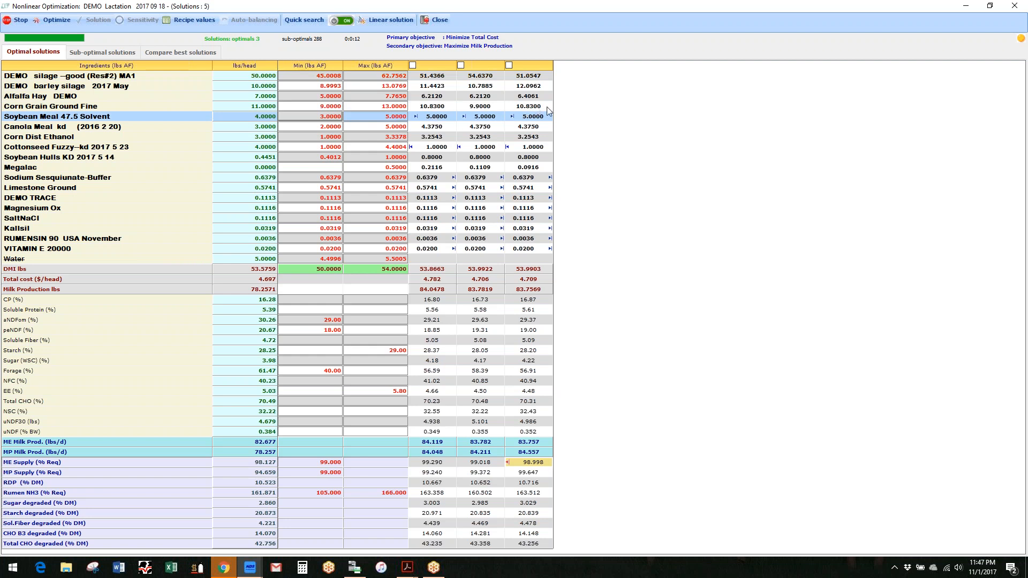
click(393, 118)
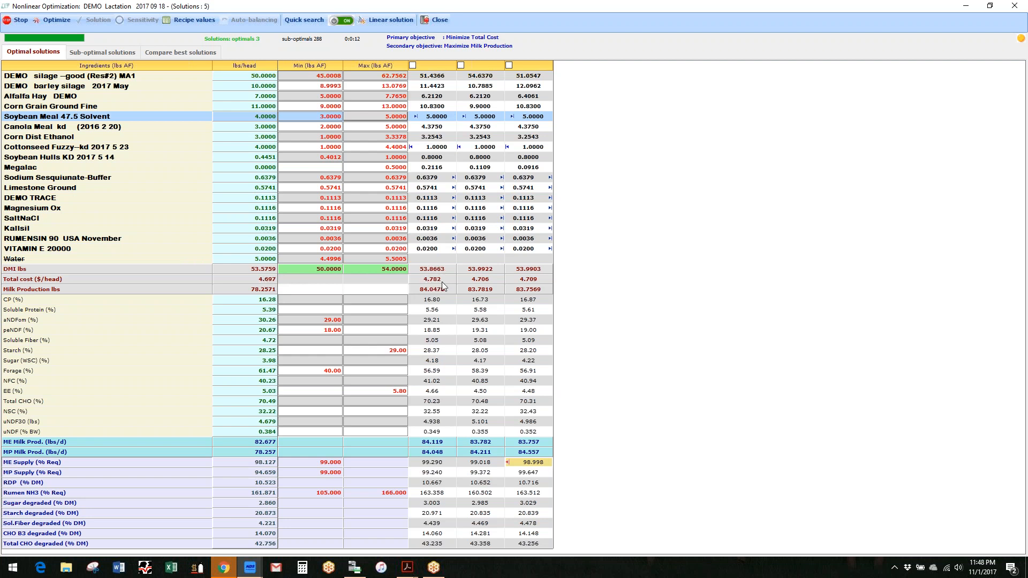
- Take the first optimal solution as the new recipe and check its ME and MP allowable milk in the enlarged summary
click(413, 66)
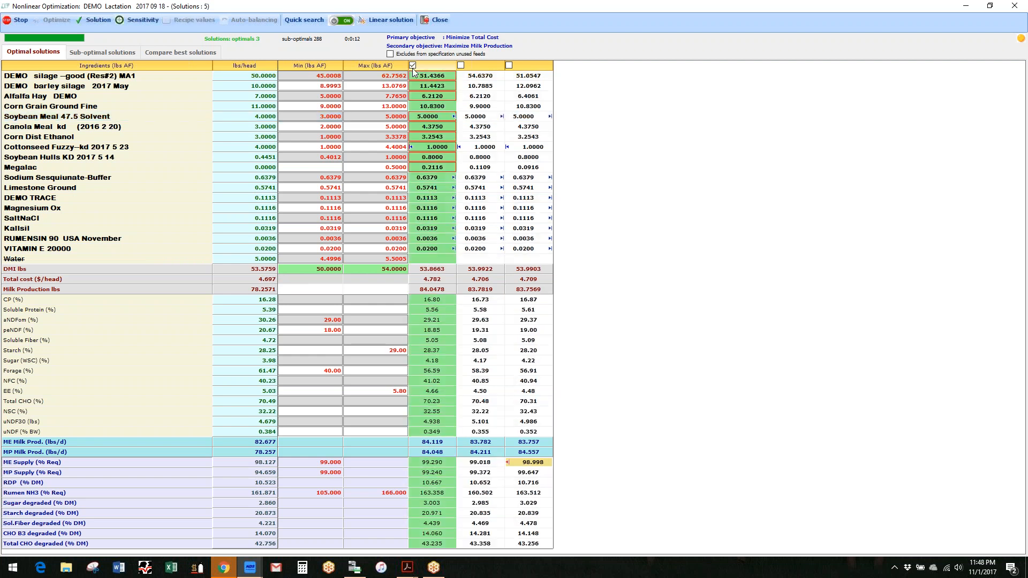
click(97, 21)
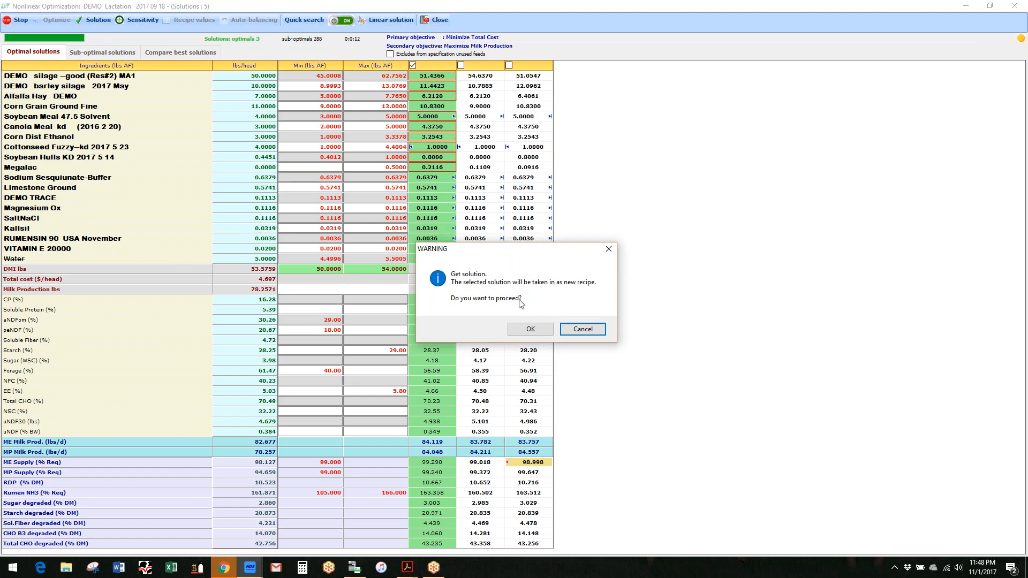
click(531, 329)
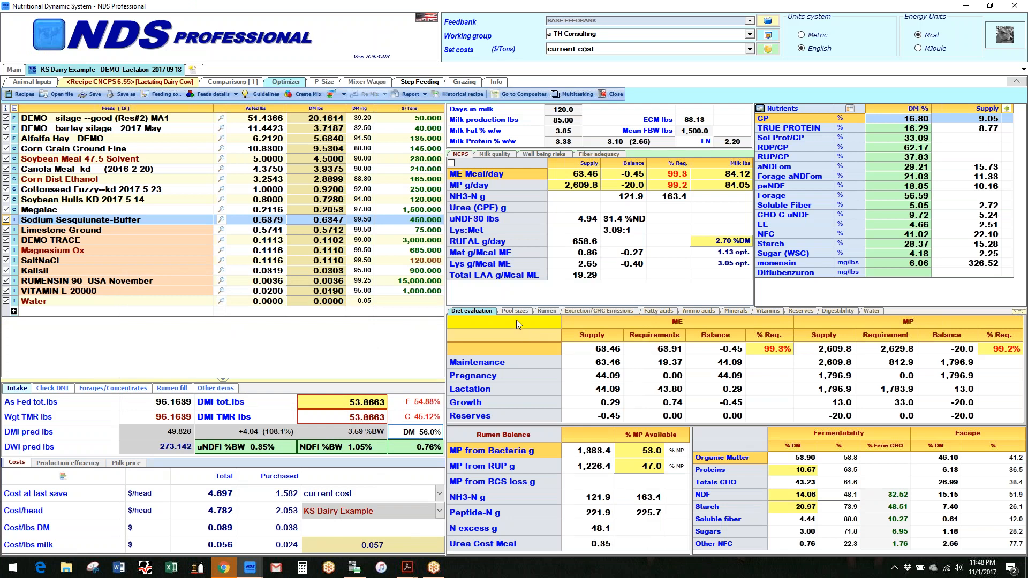
double_click(701, 178)
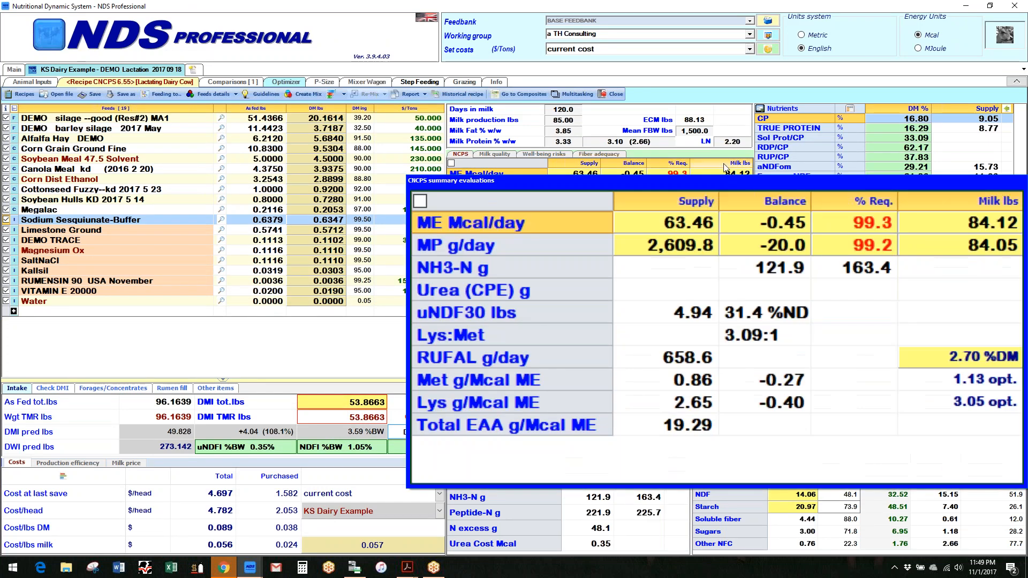
click(324, 347)
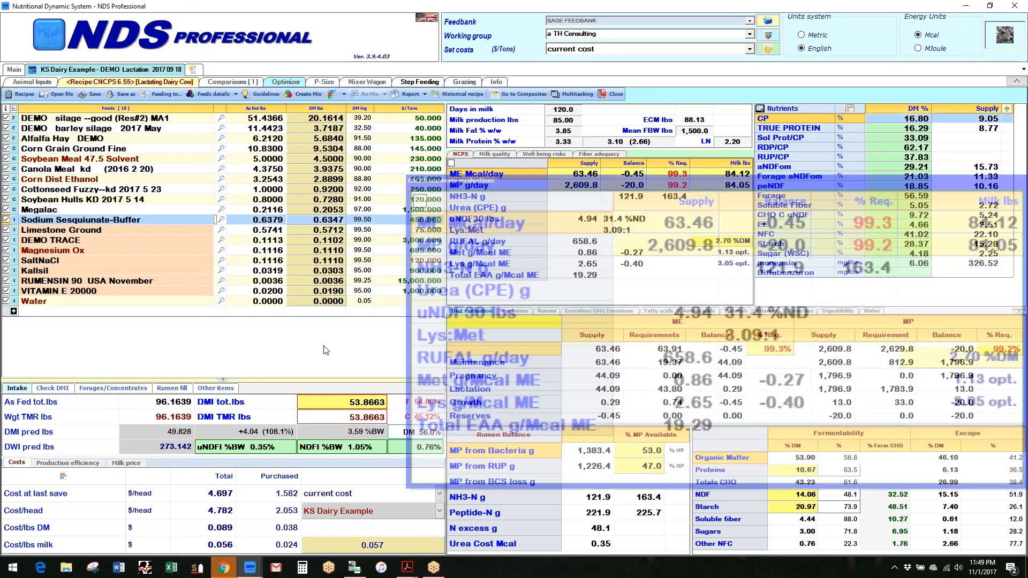
- Compare the saved recipe with Version 2 on dry matter, total cost per head and IOFC per head
click(227, 83)
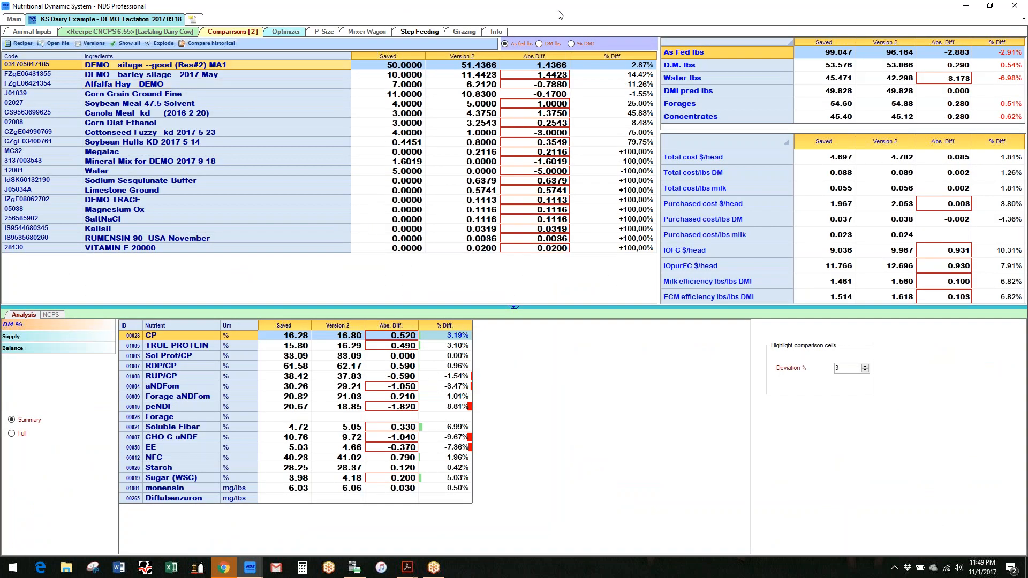
click(836, 67)
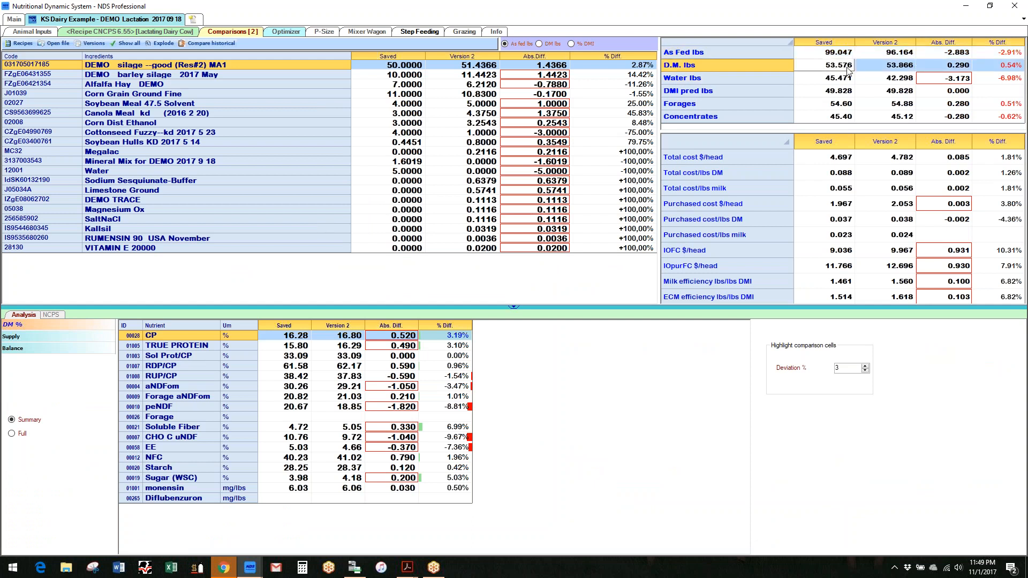
click(898, 70)
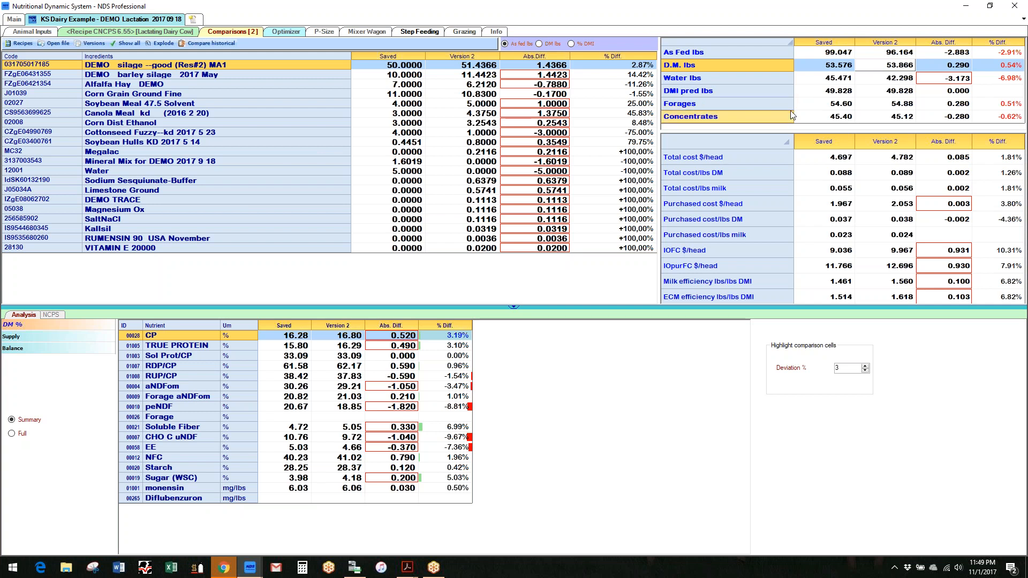
click(844, 164)
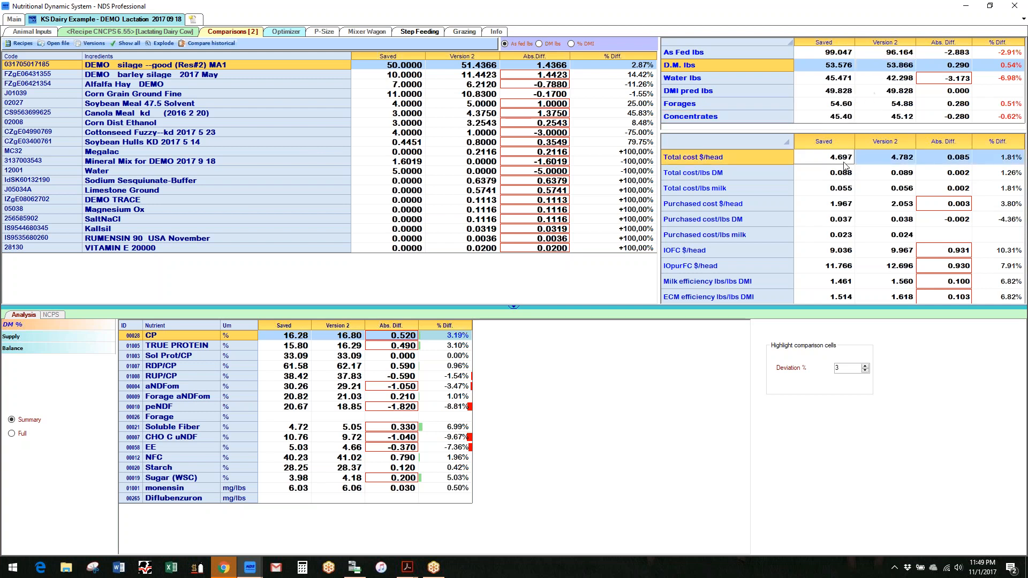
click(892, 164)
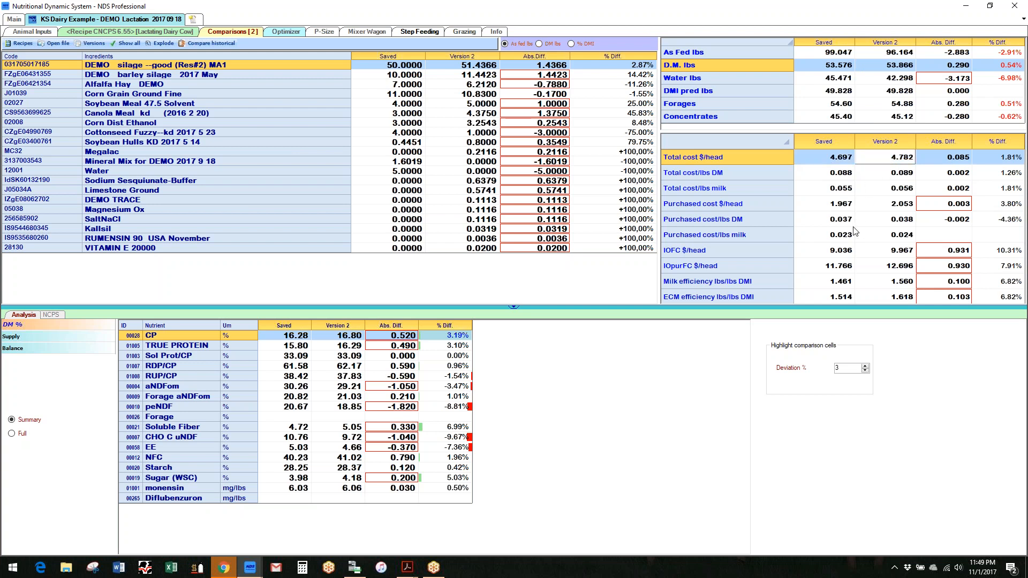
click(842, 255)
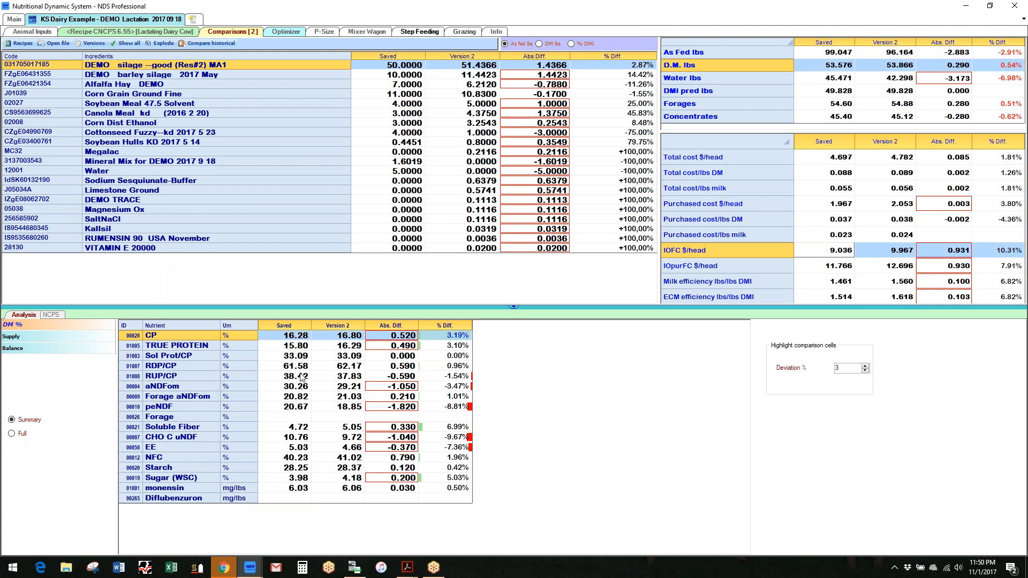
- Compare the Allowable Milk parameters of the saved recipe and Version 2, and return to the recipe
click(52, 315)
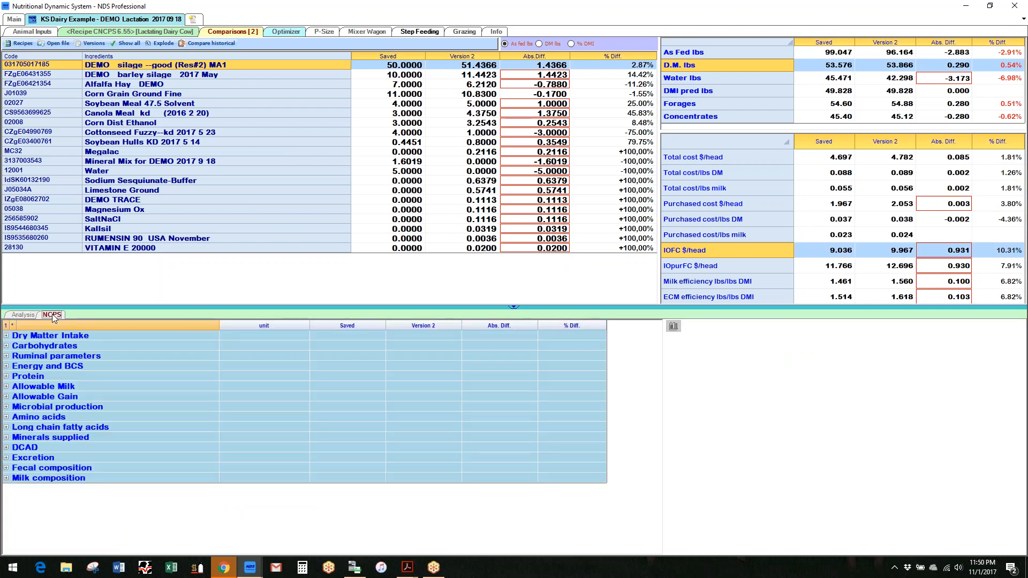
click(7, 386)
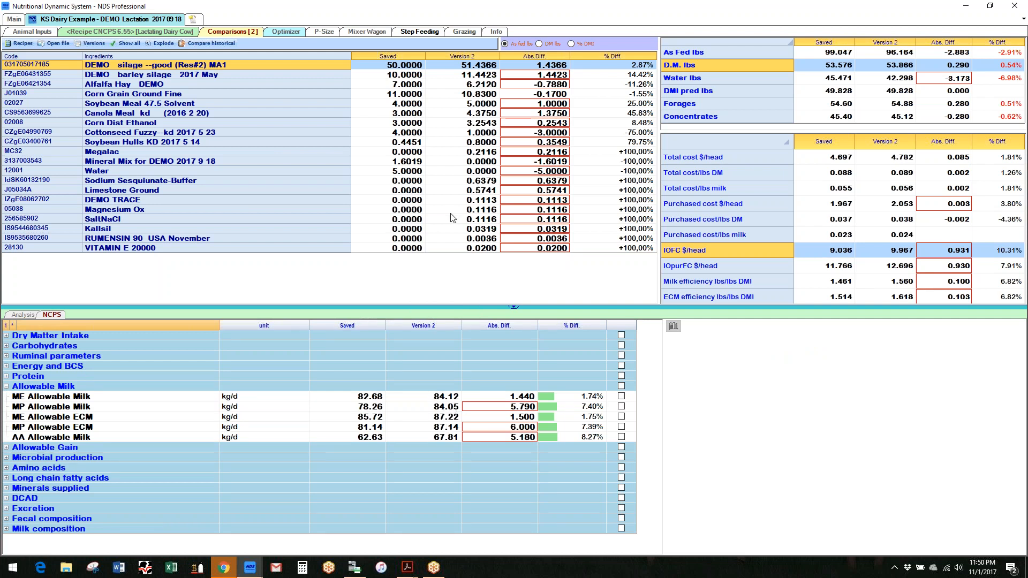
click(151, 33)
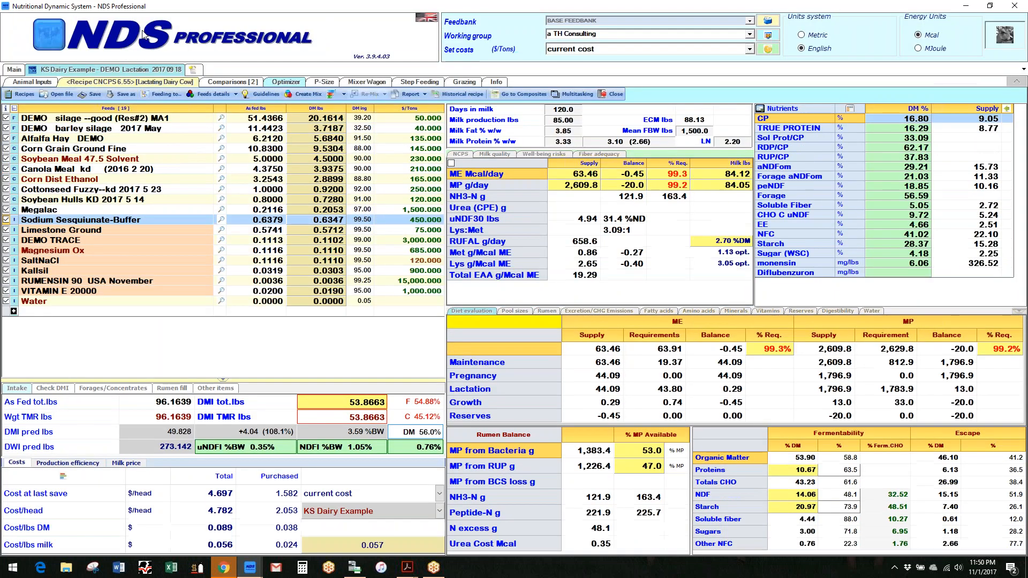
- Set the Soybean Meal 47.5 Solvent maximum to 5.5 lbs in the optimizer
click(287, 81)
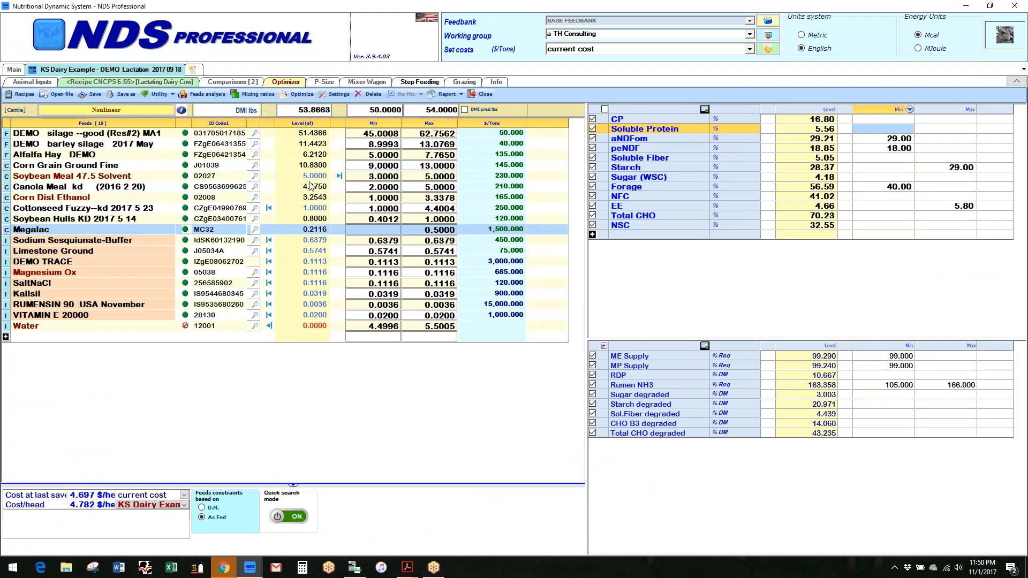
click(444, 180)
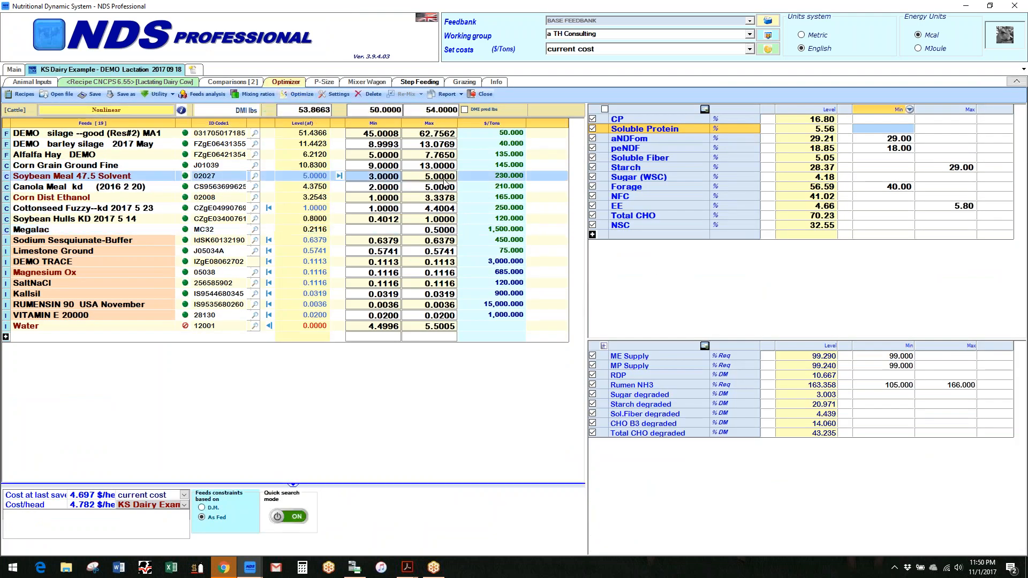
text(5.5)
key(Return)
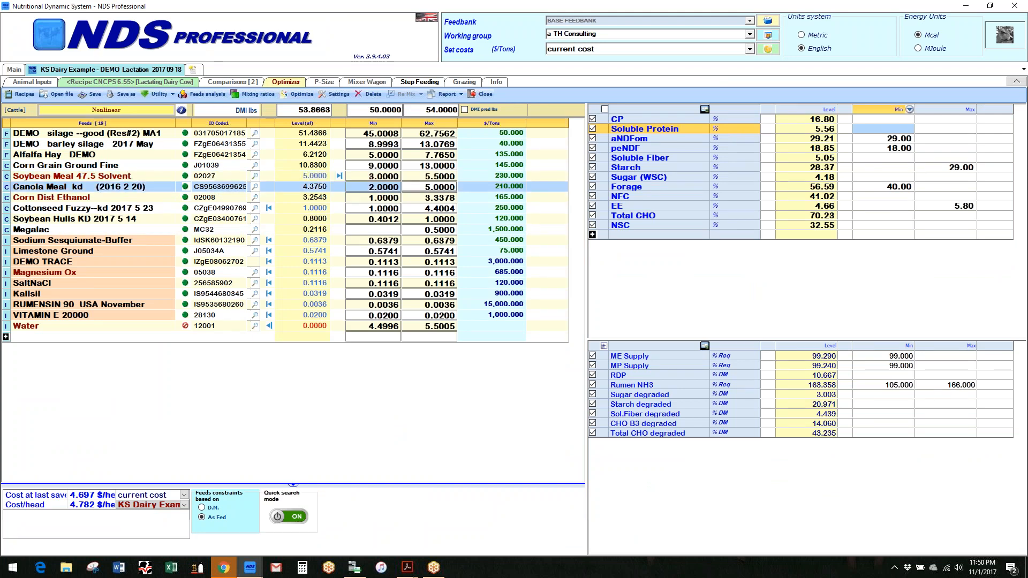
- Set the Cottonseed Fuzzy minimum to 0 lbs and run the nonlinear optimization
click(379, 212)
text(0)
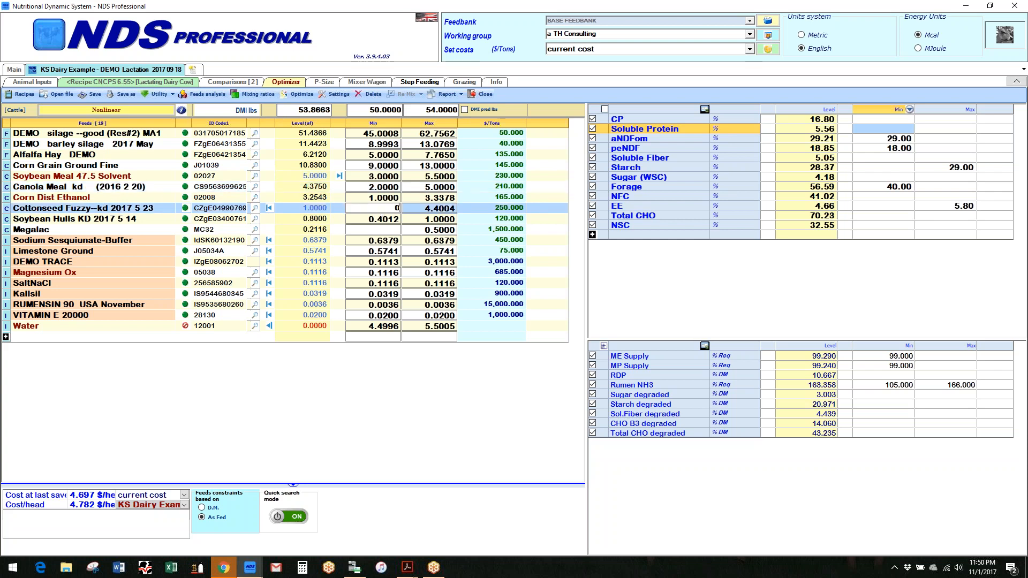
key(Return)
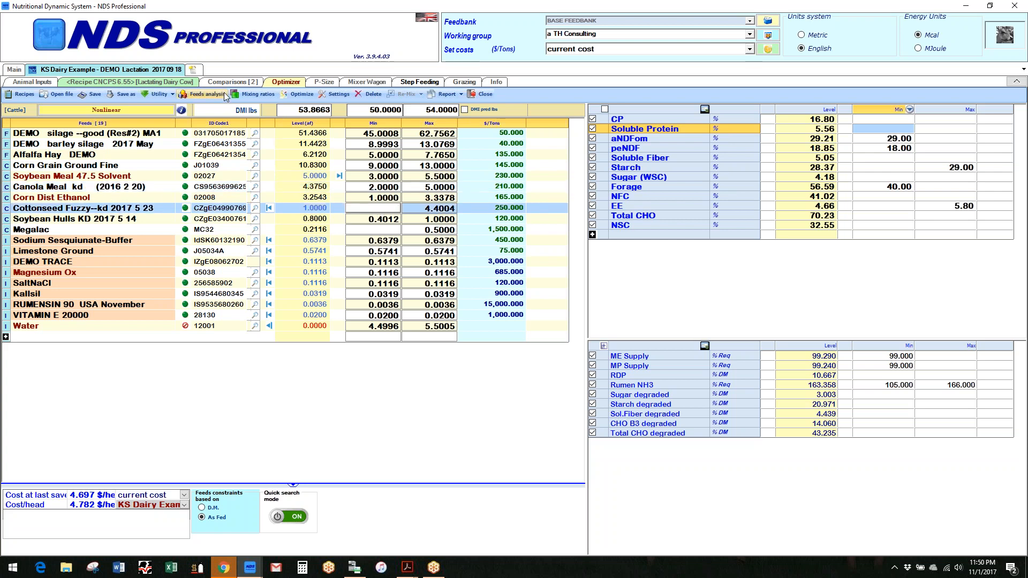
click(300, 94)
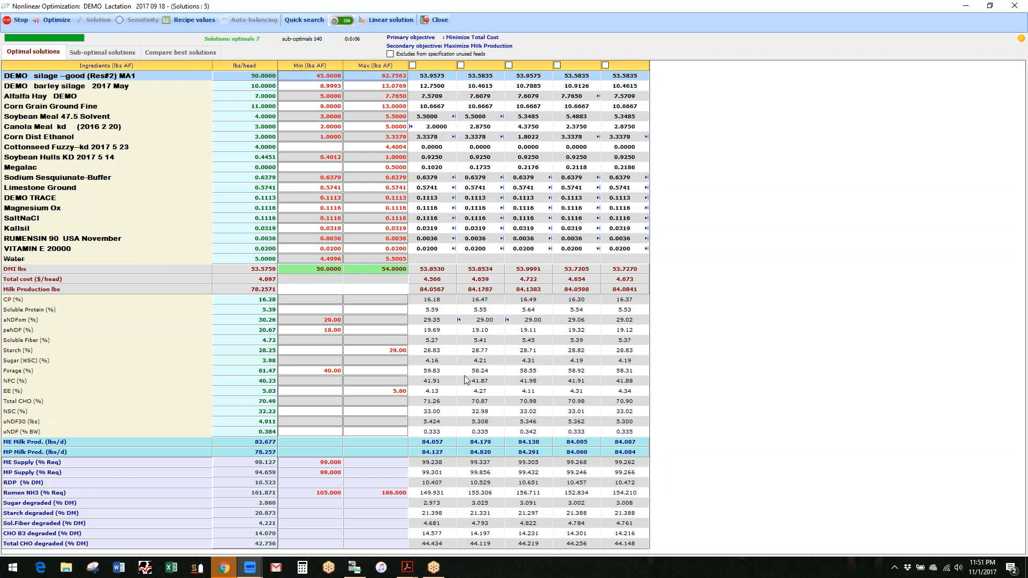
- Set the aNDFom minimum to 29.5% and rerun the nonlinear optimization
click(331, 321)
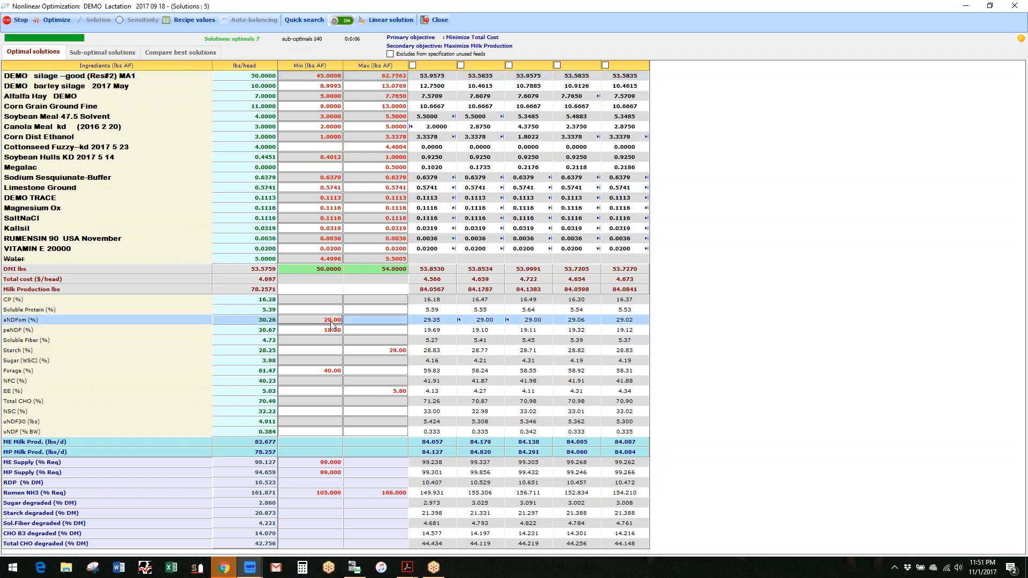
text(29)
key(Return)
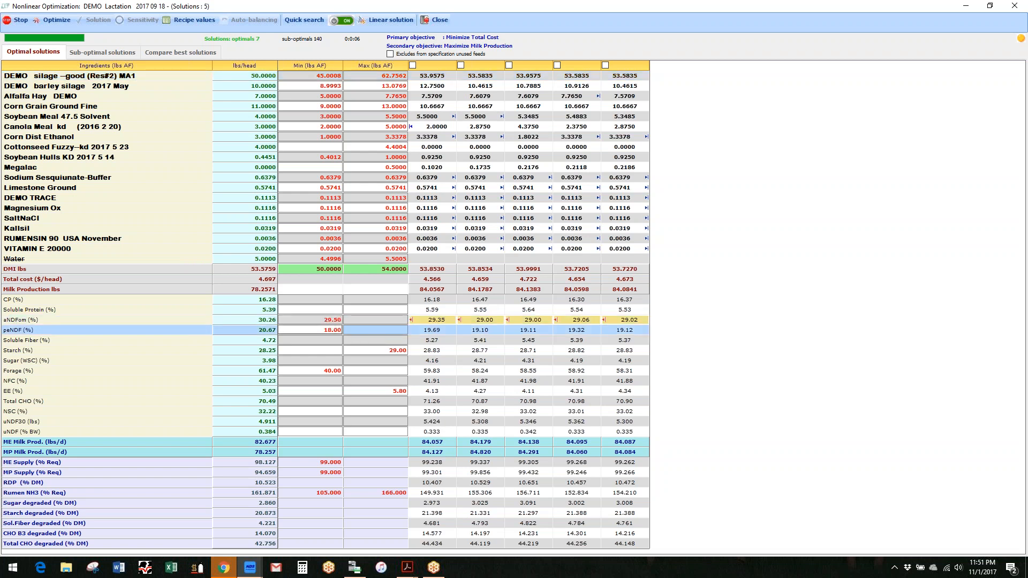
click(56, 21)
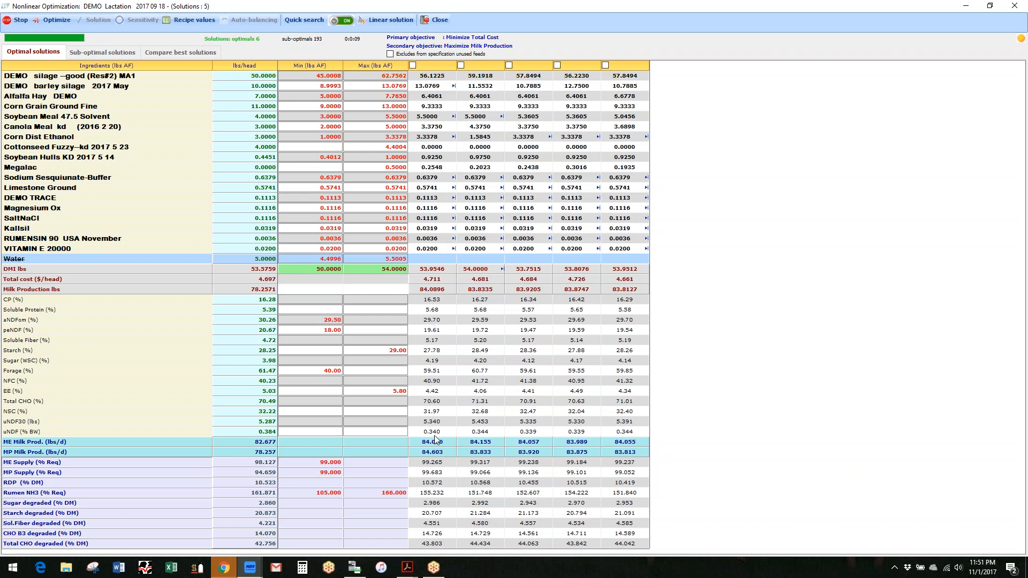
- Take the first optimal solution of the latest run as the new recipe
click(413, 65)
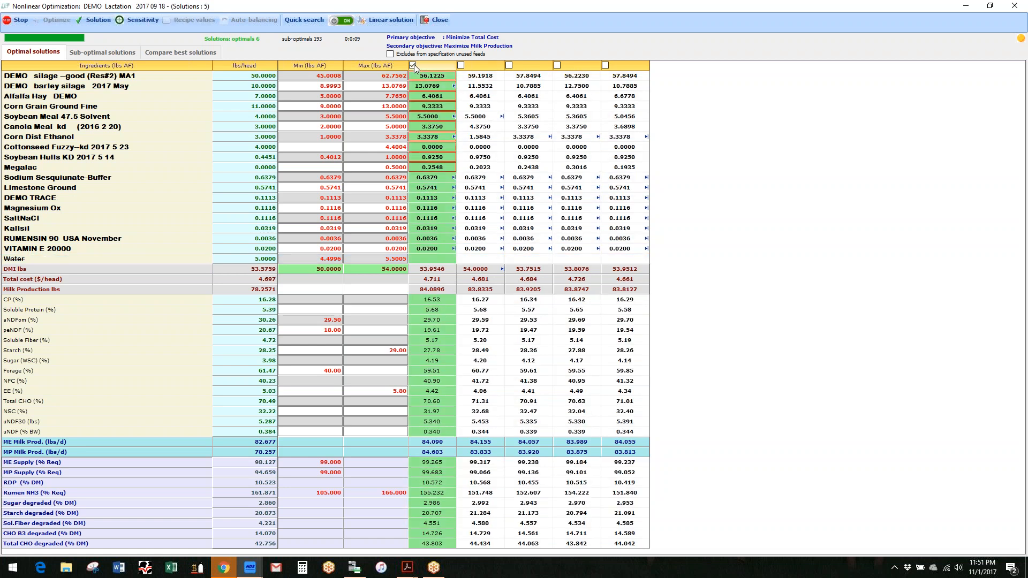
click(93, 20)
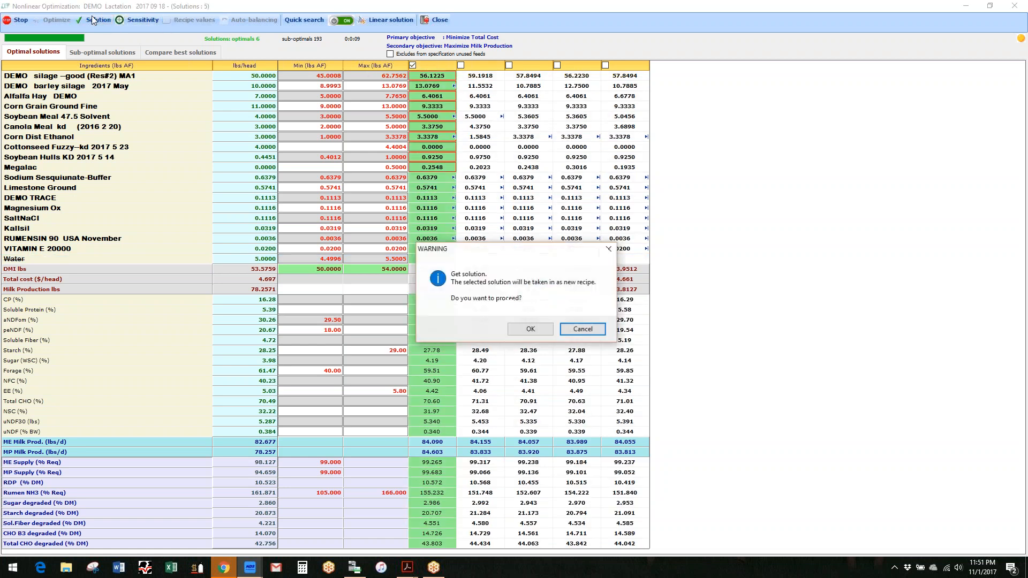
click(530, 330)
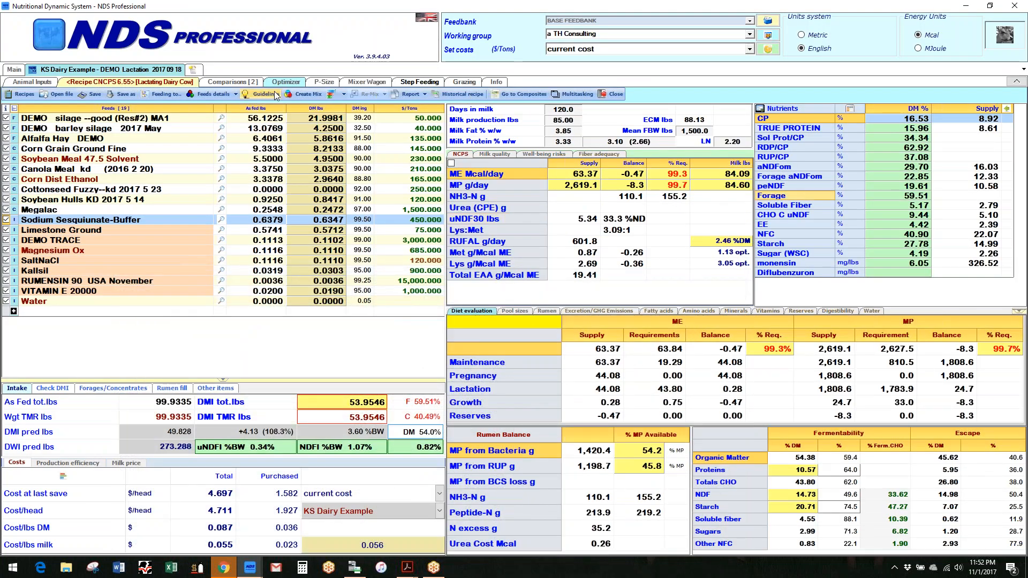
- Switch the recipe comparison to show the saved recipe against the last captured version
click(231, 82)
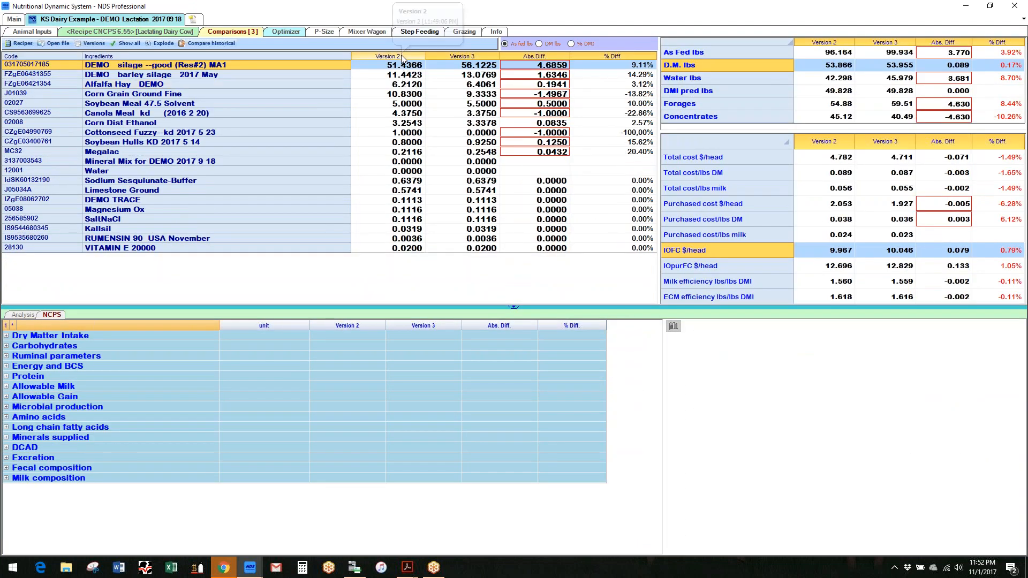
click(94, 46)
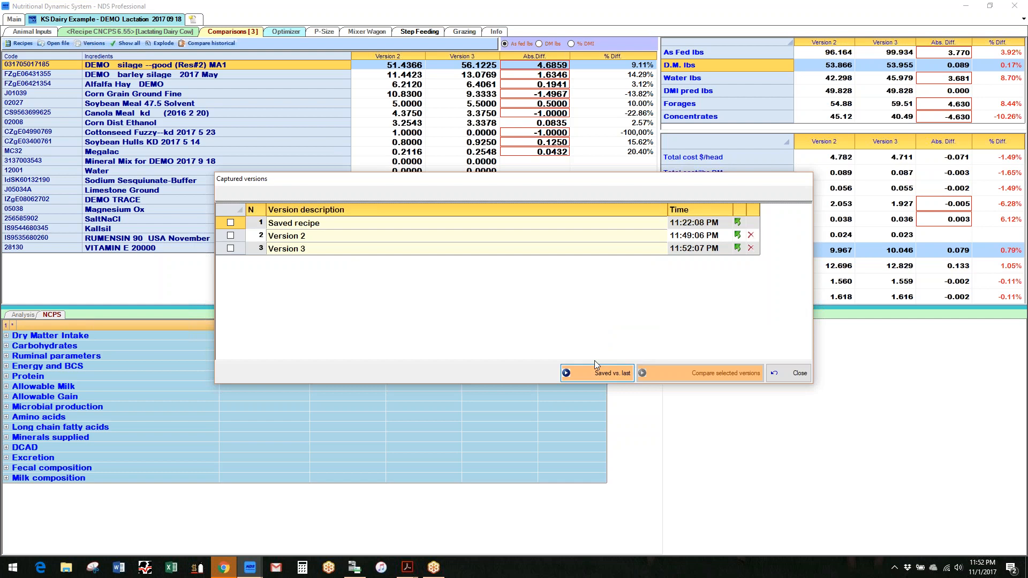
click(610, 374)
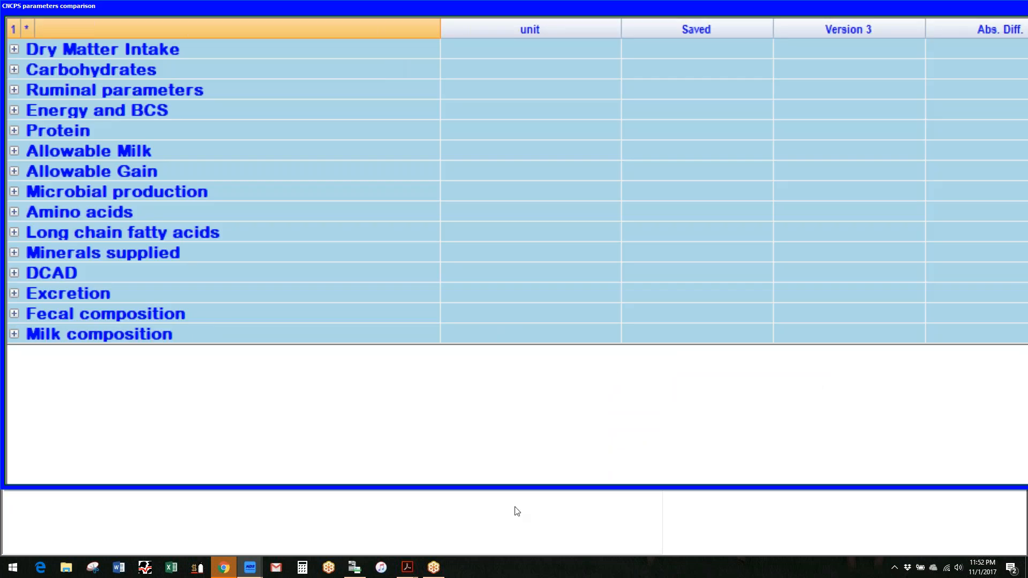
- Examine the ingredients and analysis of all captured recipe versions side by side in the comparison details, and close the overview
click(498, 524)
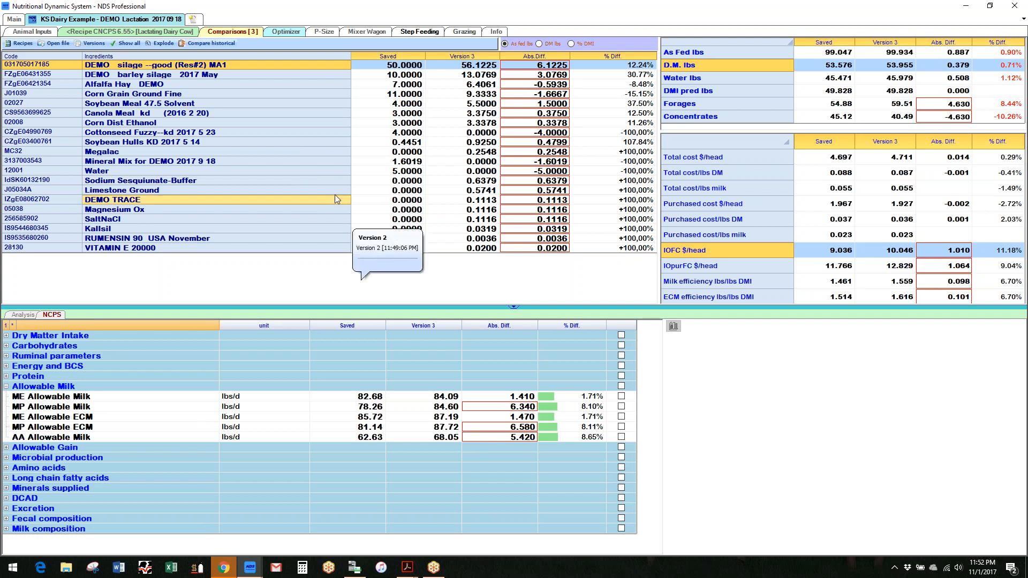
click(123, 43)
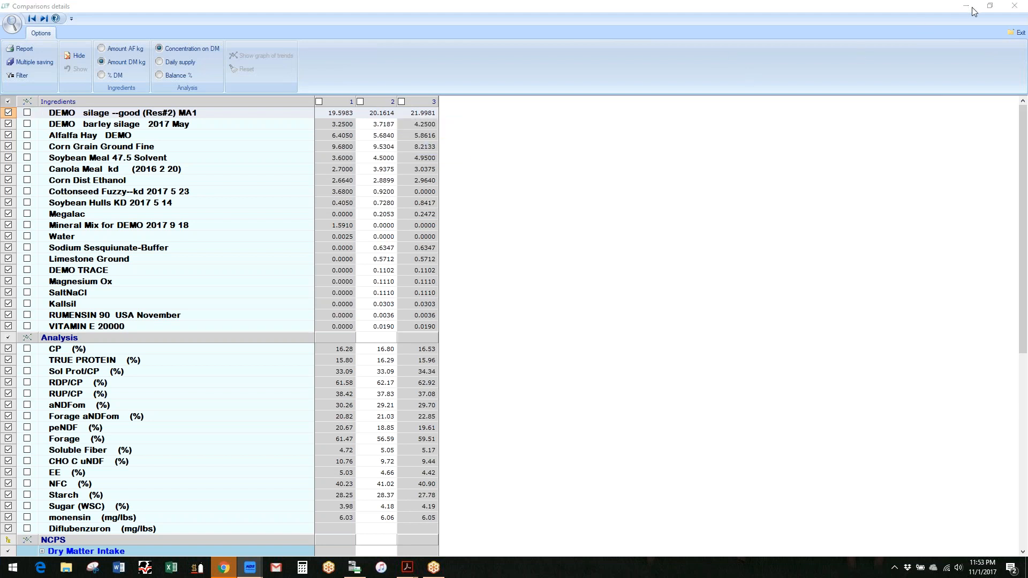
click(1013, 33)
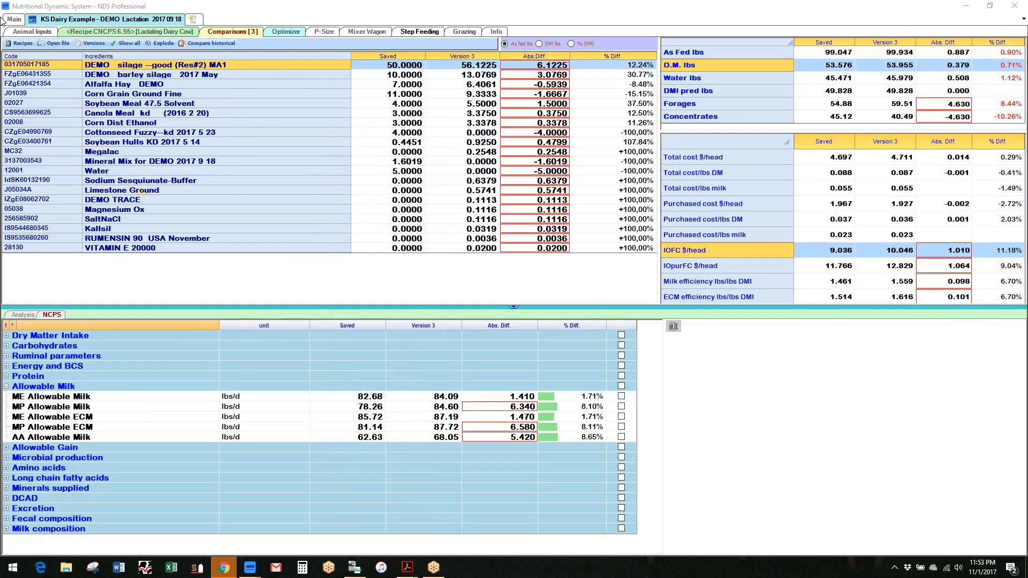
- Mark VITAMIN E 20000 as a purchased feed in the lactation recipe's feeds info and save the change
click(131, 32)
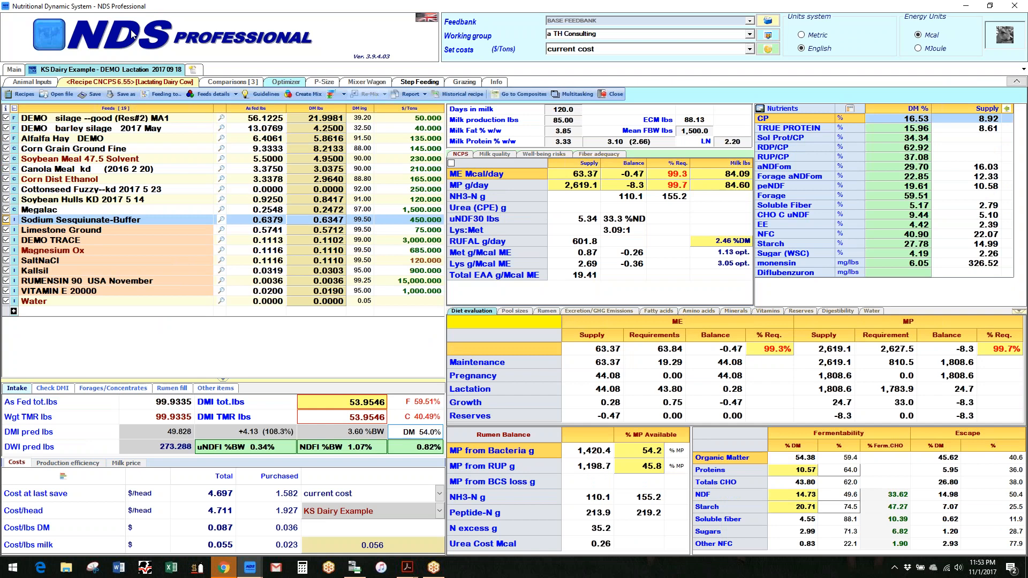
click(235, 95)
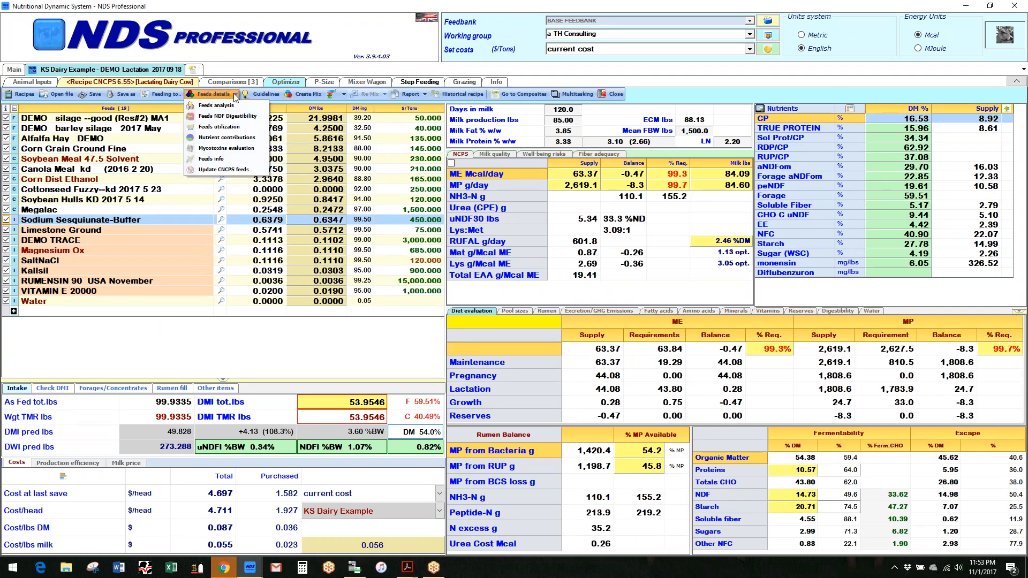
click(225, 162)
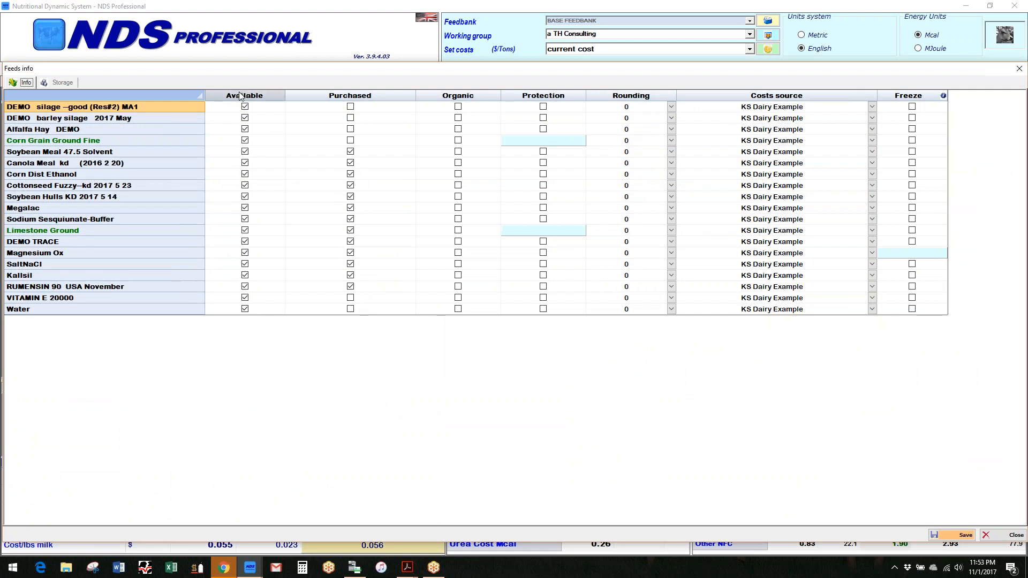
click(351, 299)
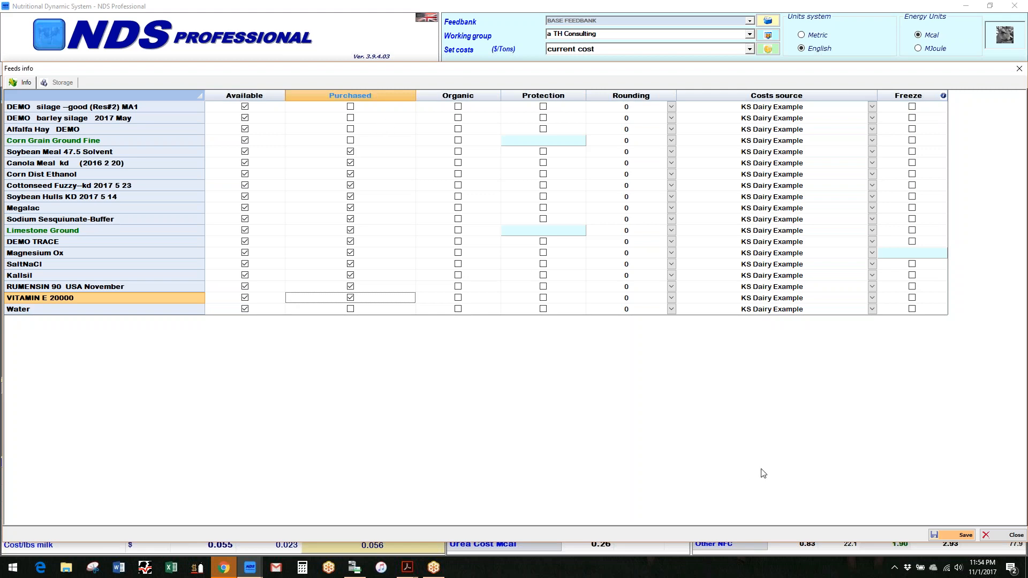
click(954, 539)
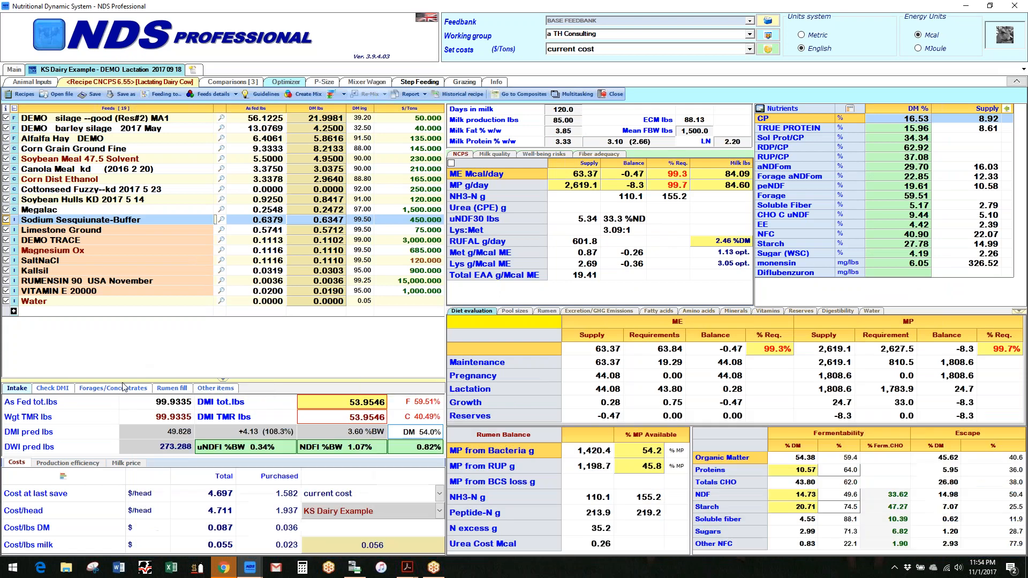
- Review the recipe's production efficiency figures, including milk gross income, IOFC and milk efficiency
click(68, 463)
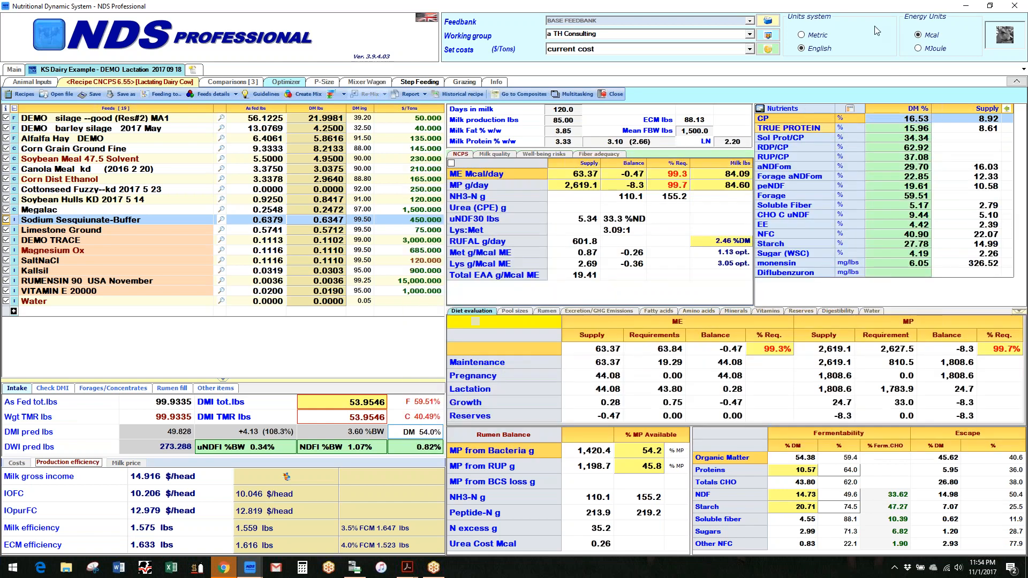
click(873, 15)
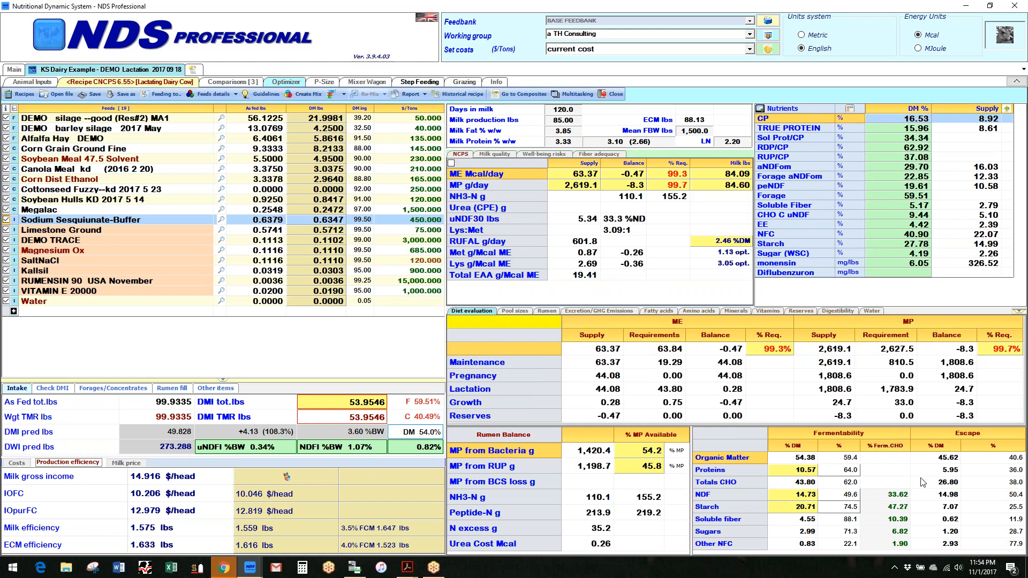